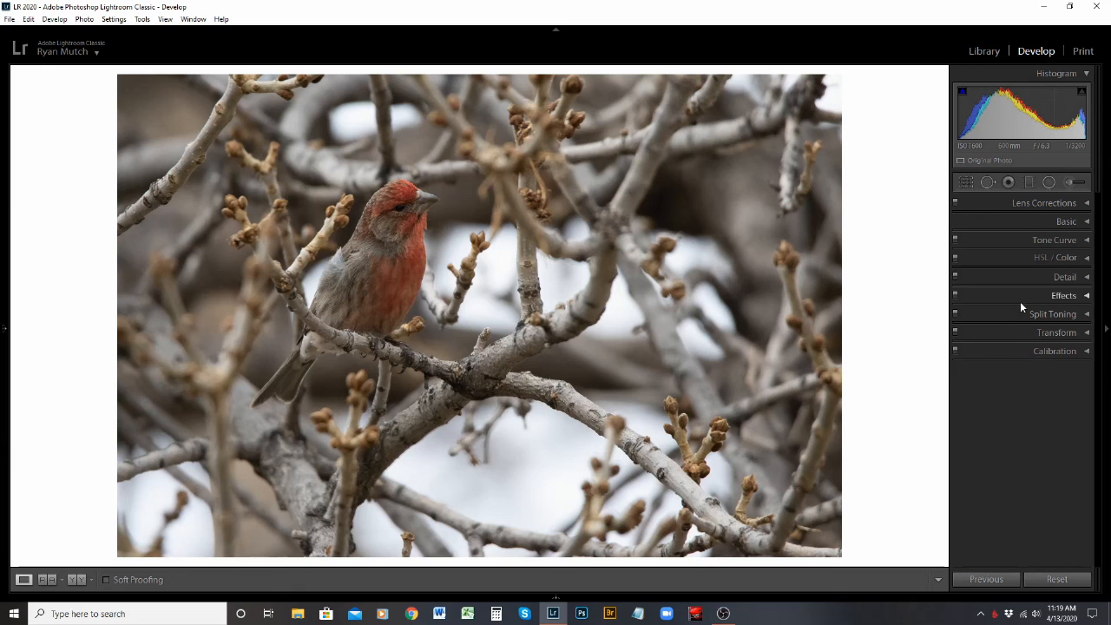
Try reordering the Develop panels from the default order, moving Calibration above Lens Corrections, Detail first and HSL above Tone Curve, and cancel the customization.
{"action": "right_click", "coordinate": [1004, 391]}
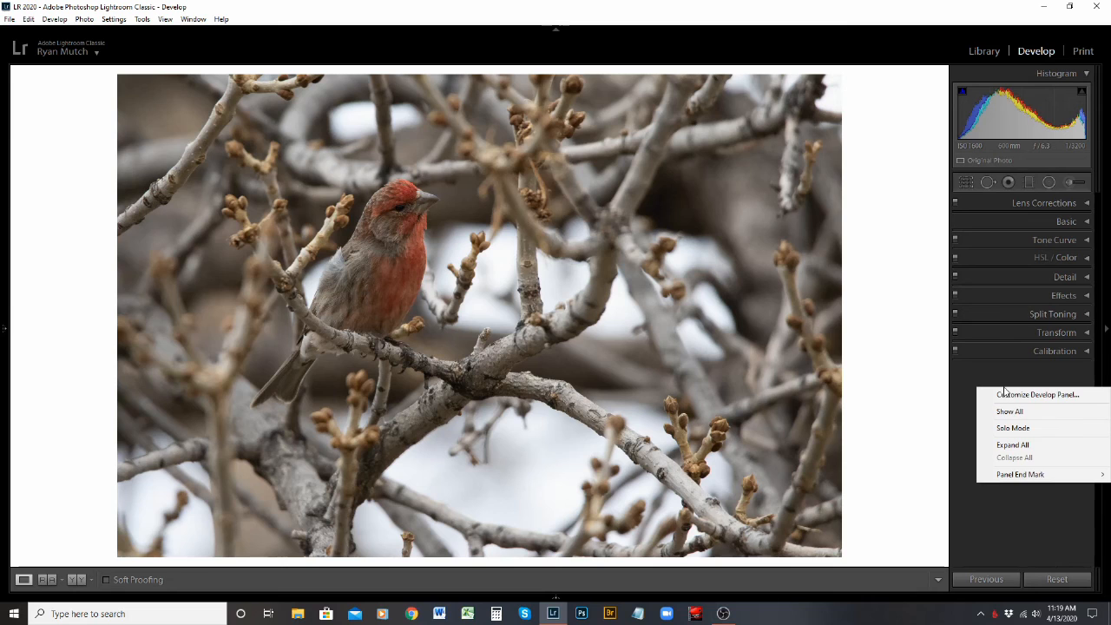
{"action": "left_click", "coordinate": [1076, 397]}
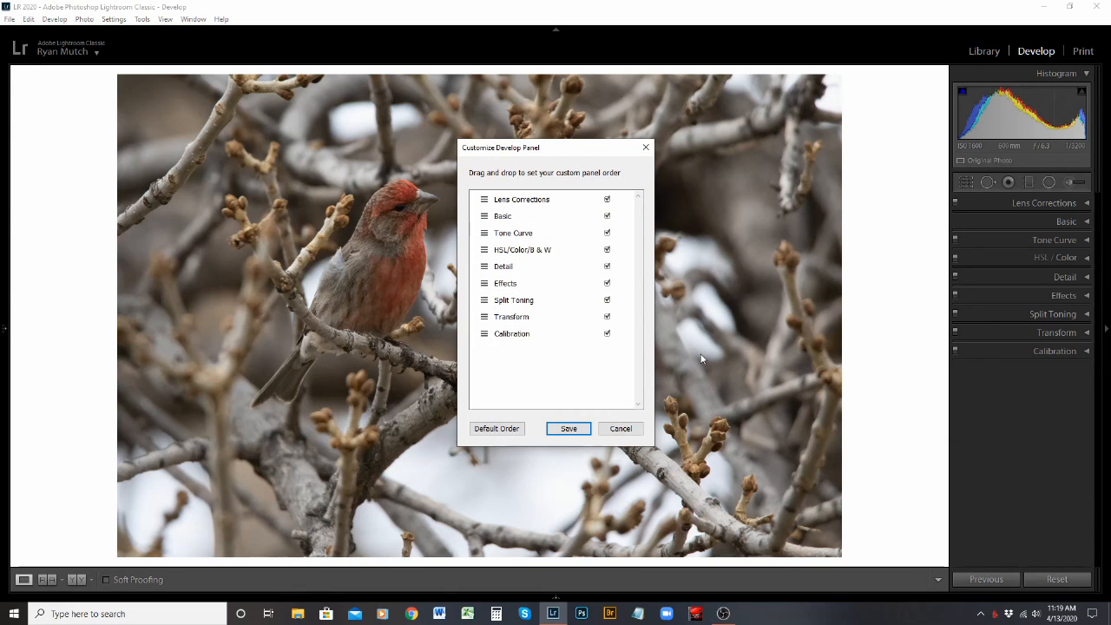
{"action": "left_click", "coordinate": [497, 431]}
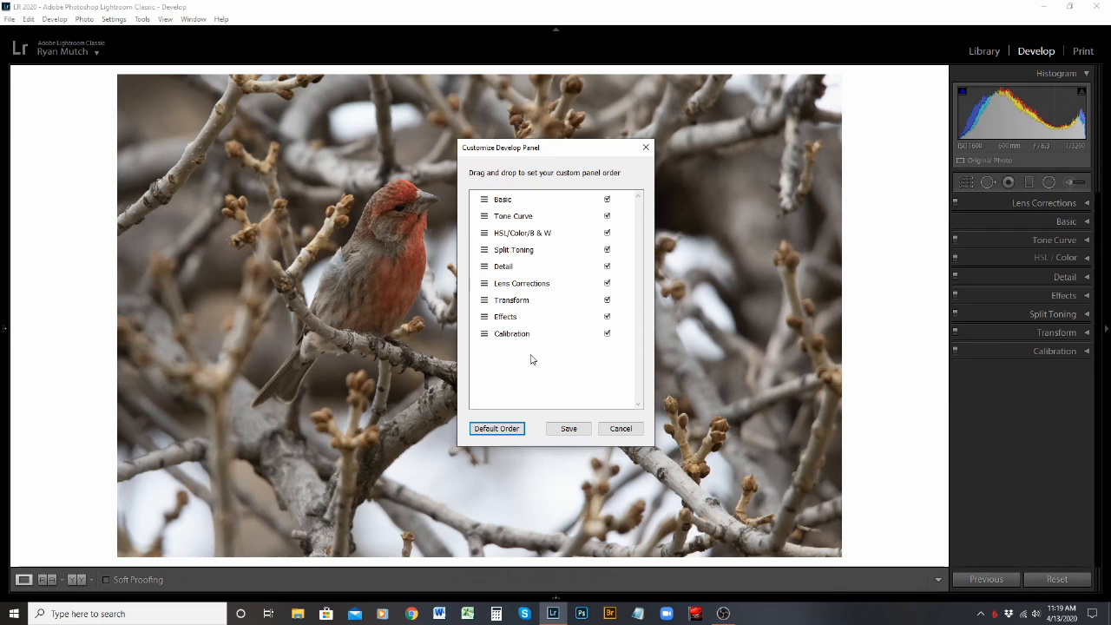
{"action": "left_click_drag", "start_coordinate": [484, 337], "coordinate": [492, 284]}
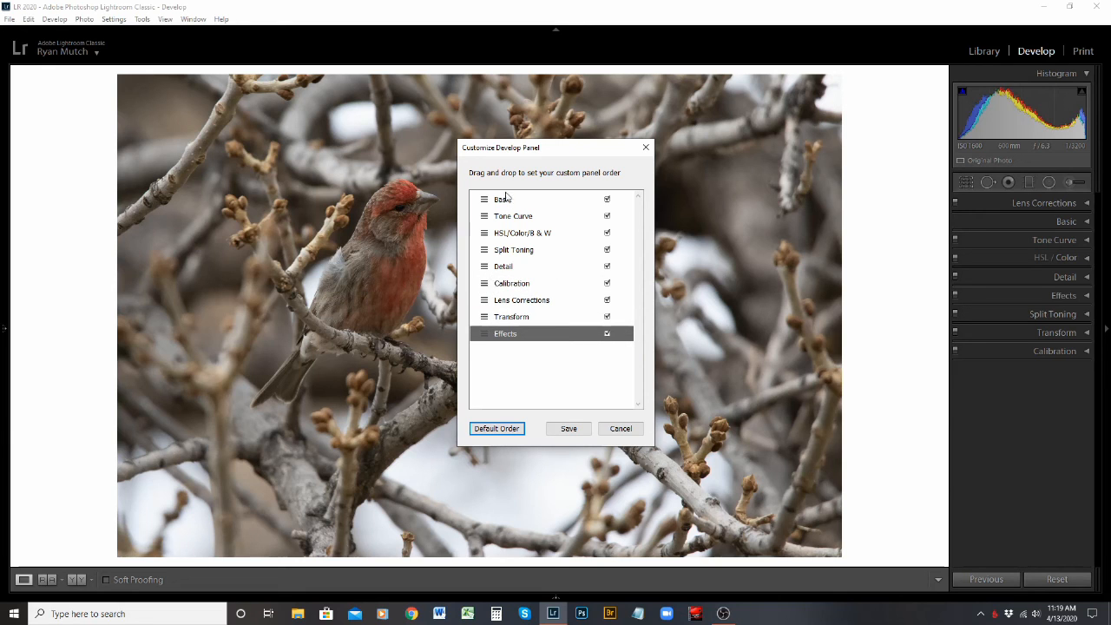
{"action": "left_click_drag", "start_coordinate": [504, 268], "coordinate": [517, 199]}
{"action": "left_click_drag", "start_coordinate": [517, 199], "coordinate": [517, 200]}
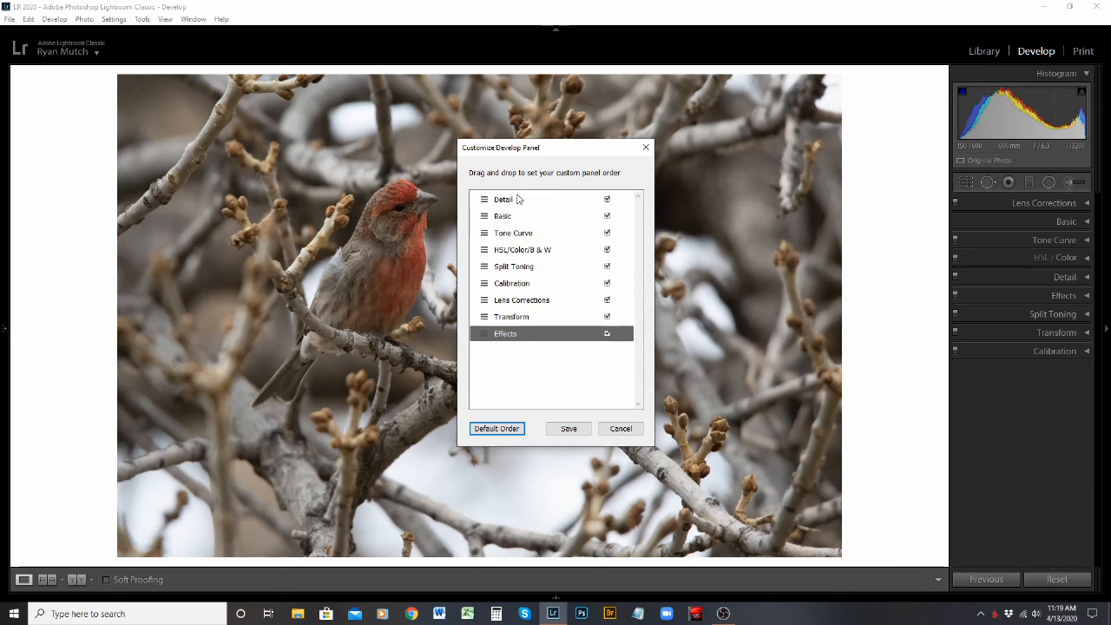
{"action": "mouse_move", "coordinate": [523, 250]}
{"action": "left_mouse_down"}
{"action": "mouse_move", "coordinate": [526, 218]}
{"action": "mouse_move", "coordinate": [527, 228]}
{"action": "left_mouse_up"}
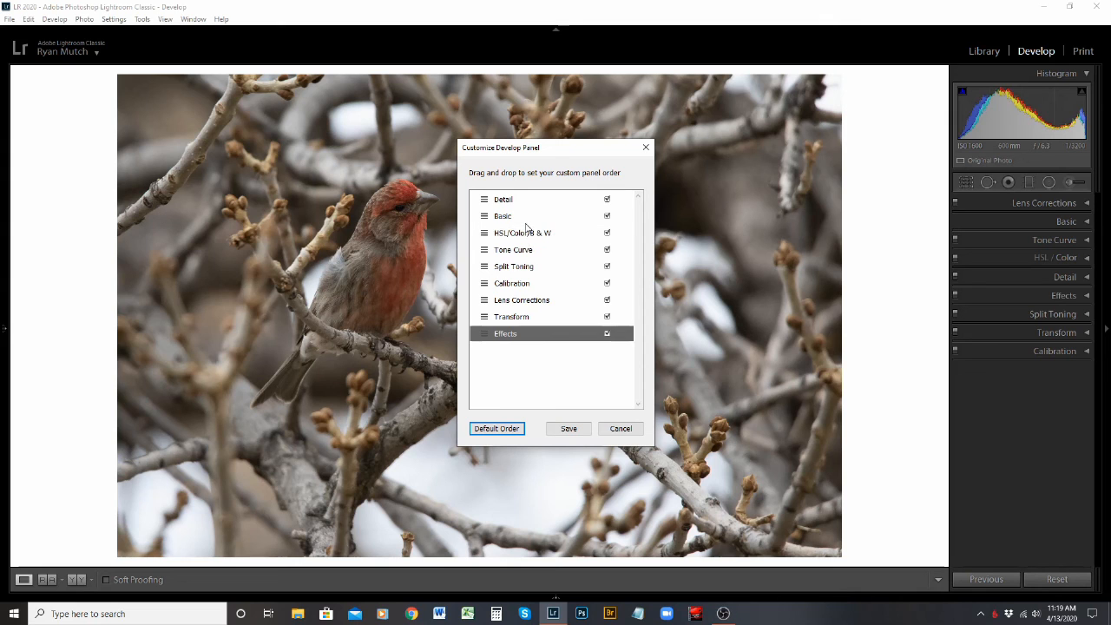
{"action": "left_click", "coordinate": [620, 428]}
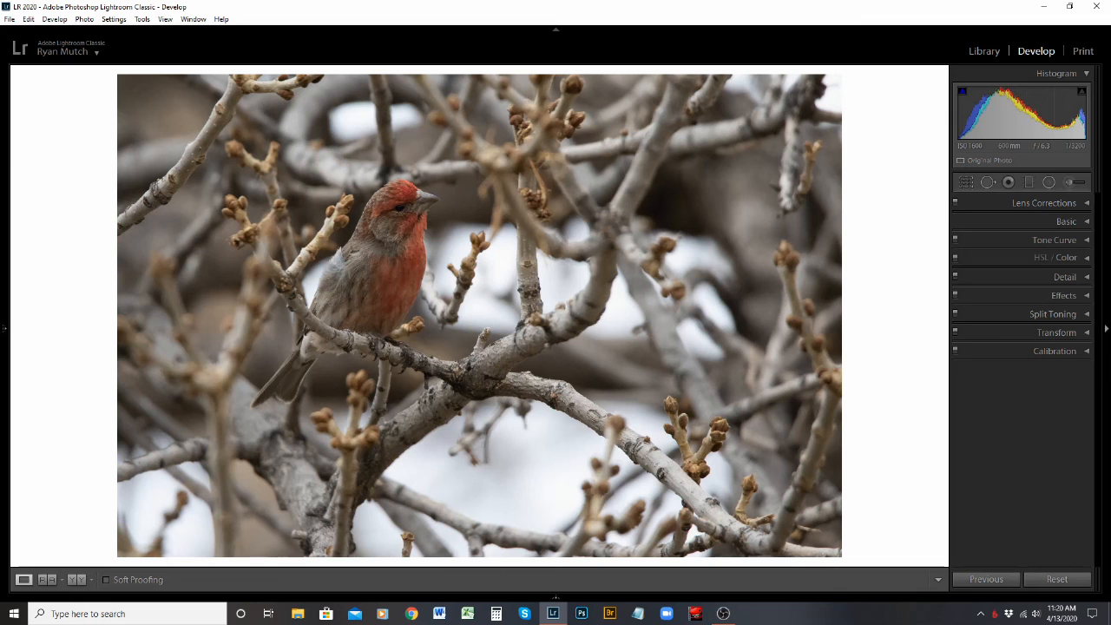
Show the profile settings of Lens Corrections and examine the branch edges in the photo's upper-right corner for color fringing.
{"action": "left_click", "coordinate": [1036, 207]}
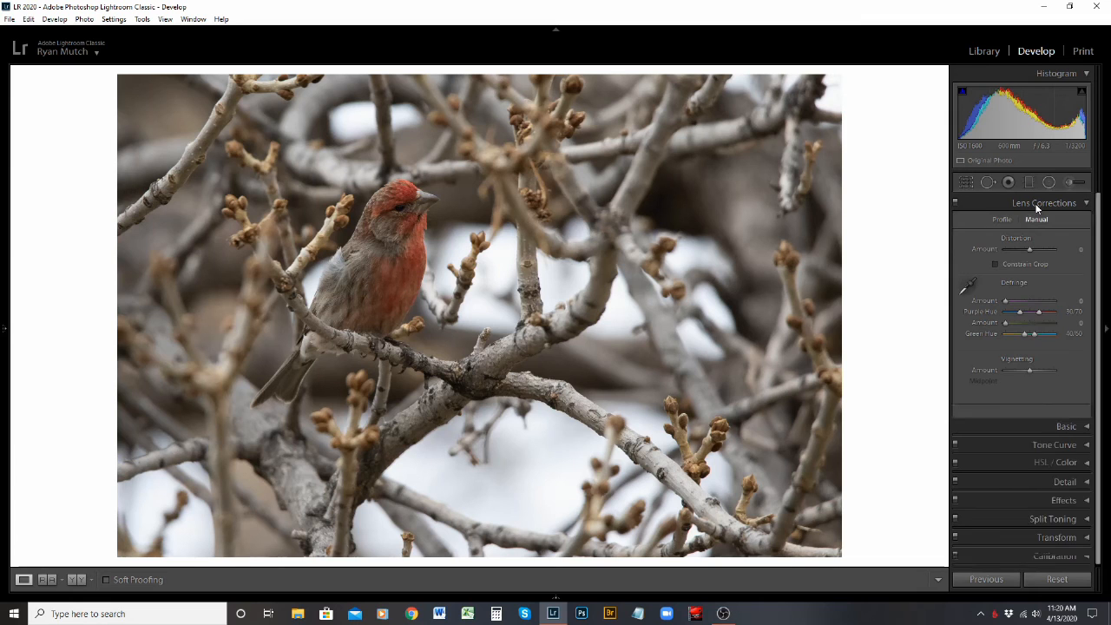
{"action": "left_click", "coordinate": [1004, 221]}
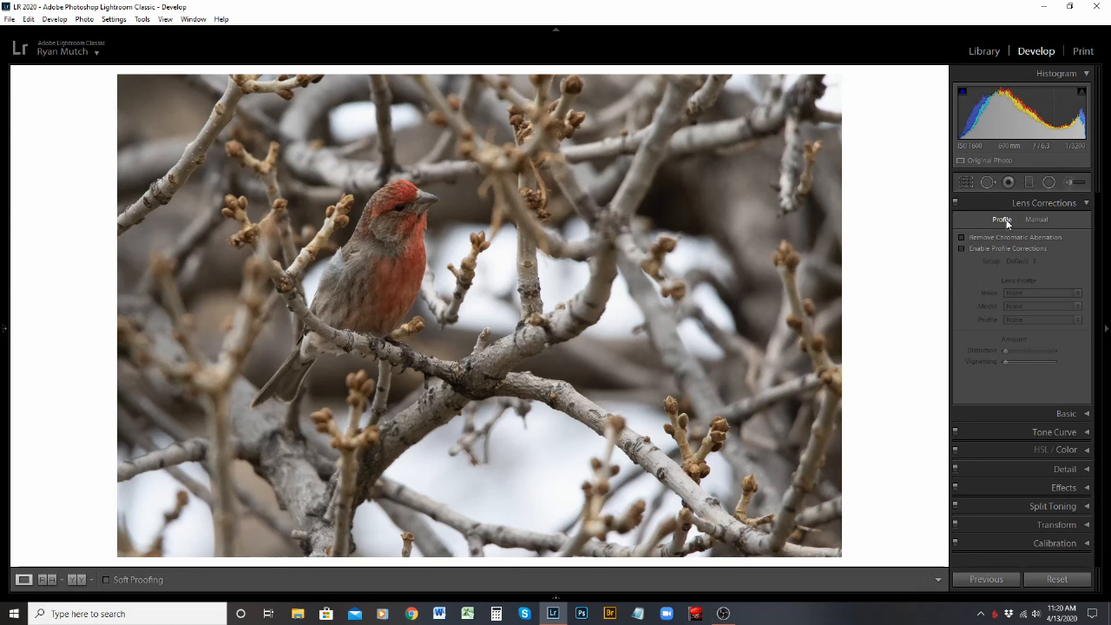
{"action": "left_click", "coordinate": [820, 105]}
{"action": "left_click_drag", "start_coordinate": [761, 121], "coordinate": [733, 232]}
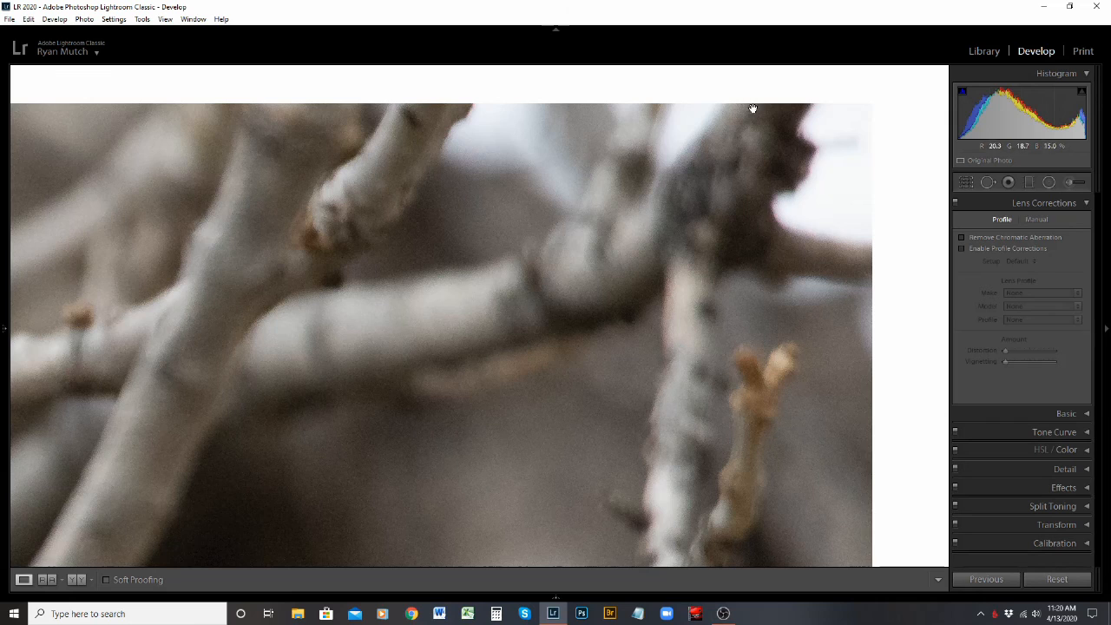
{"action": "left_click", "coordinate": [630, 189]}
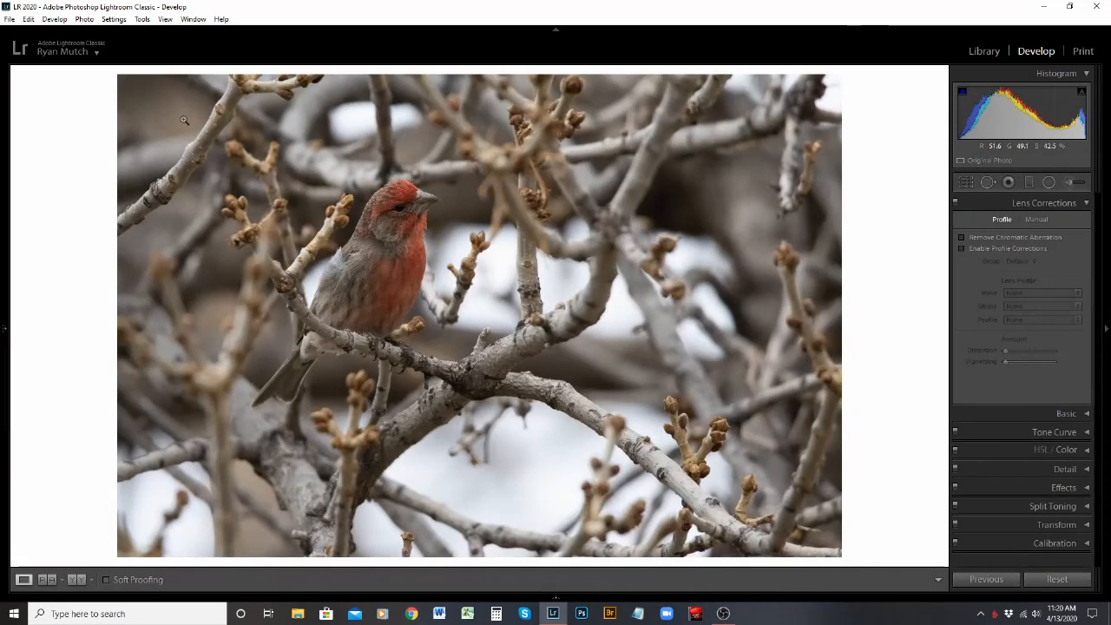
Examine the bright gap above the bird and the branches from the photo's lower-left corner upward for color fringing.
{"action": "left_click", "coordinate": [342, 124]}
{"action": "left_click_drag", "start_coordinate": [356, 272], "coordinate": [370, 308]}
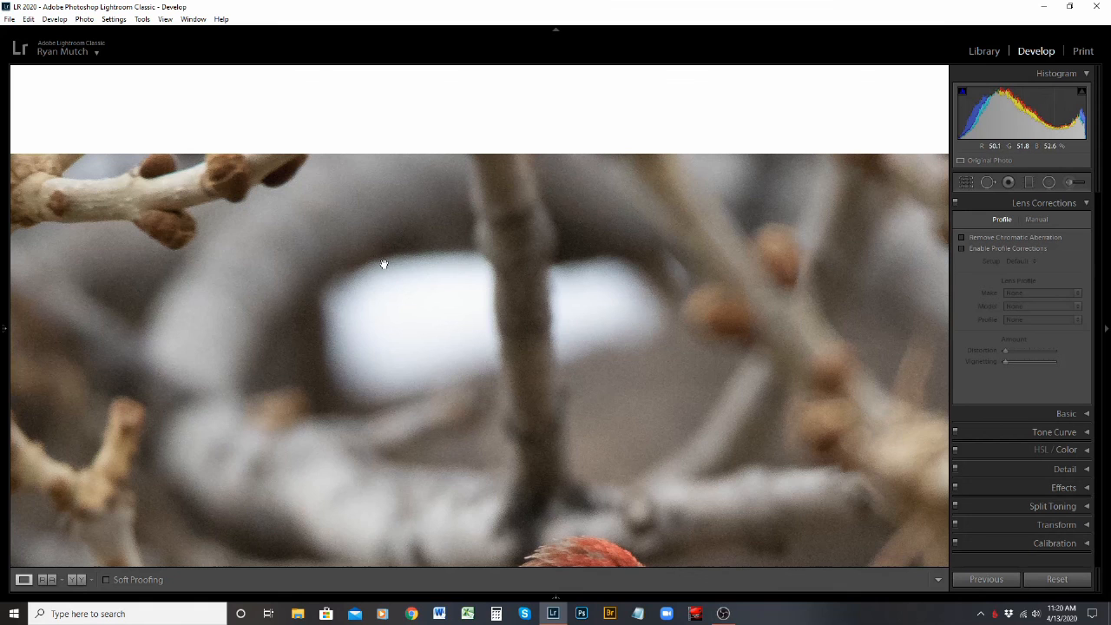
{"action": "left_click", "coordinate": [432, 311]}
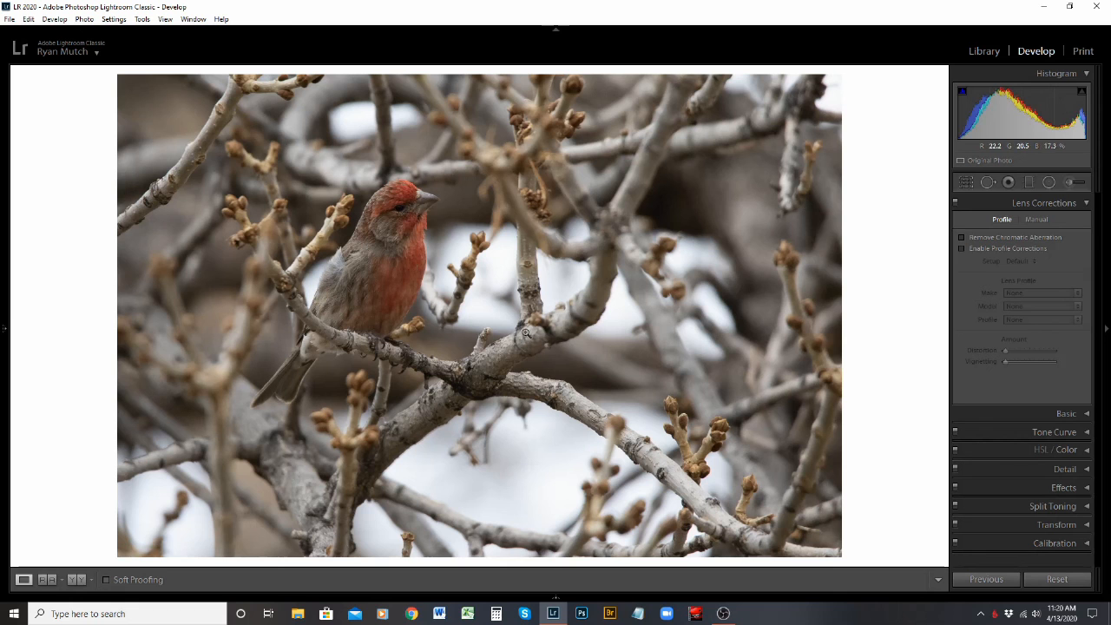
{"action": "left_click", "coordinate": [163, 502]}
{"action": "left_click_drag", "start_coordinate": [262, 495], "coordinate": [256, 520]}
{"action": "left_click_drag", "start_coordinate": [695, 130], "coordinate": [421, 426]}
{"action": "left_click_drag", "start_coordinate": [603, 87], "coordinate": [491, 352]}
{"action": "left_click", "coordinate": [507, 286]}
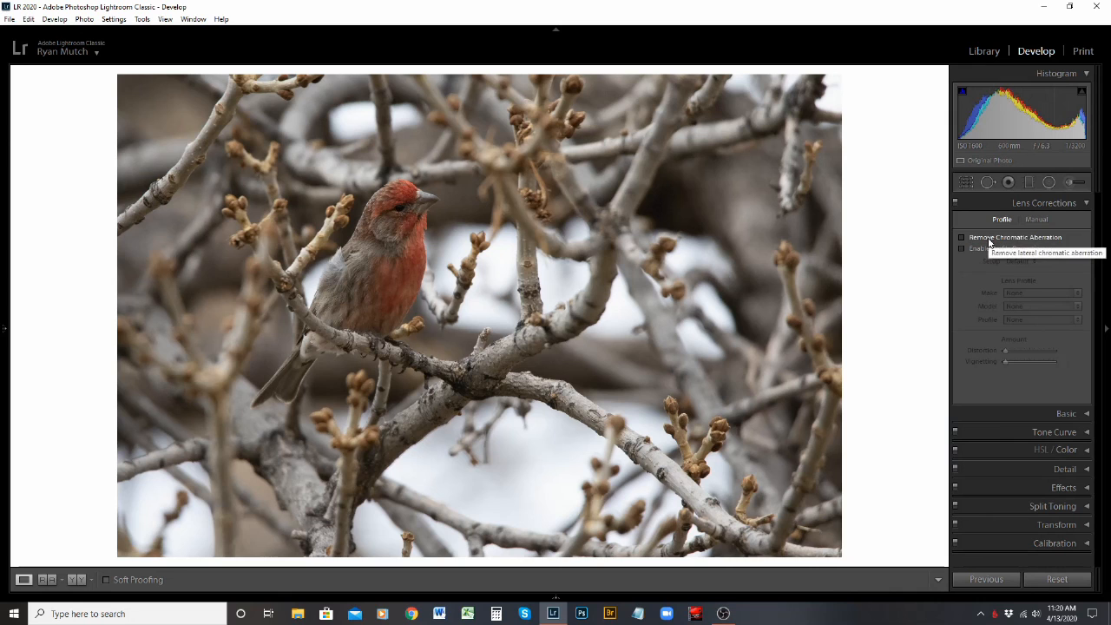
Enable Remove Chromatic Aberration, comparing it off and on at the photo's upper-right corner and checking the bright gap above the bird.
{"action": "left_click", "coordinate": [961, 237]}
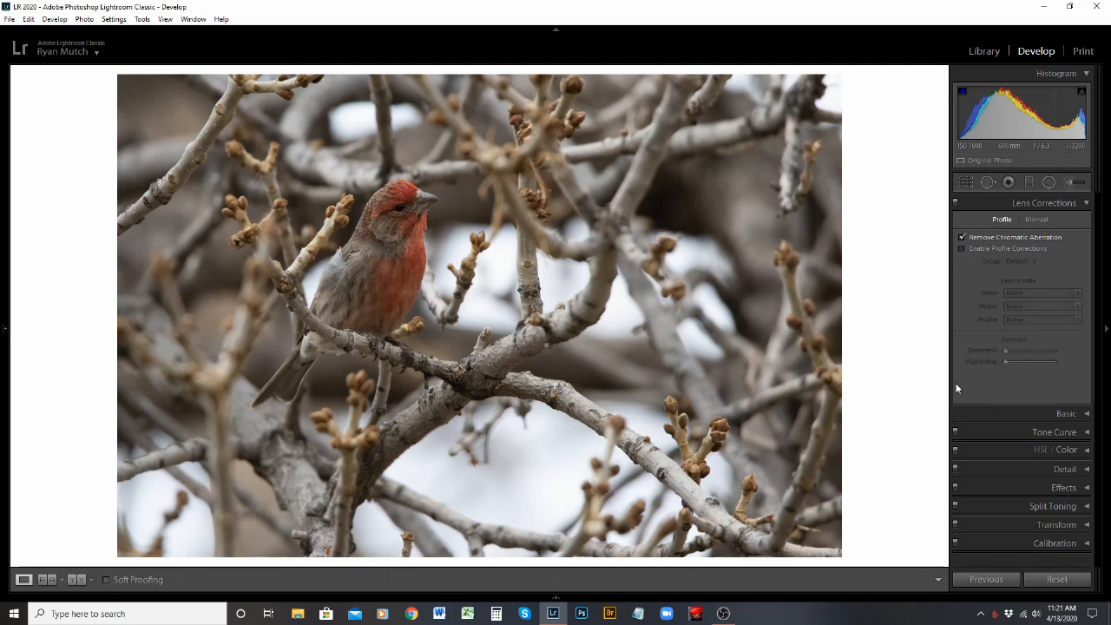
{"action": "left_click", "coordinate": [826, 87]}
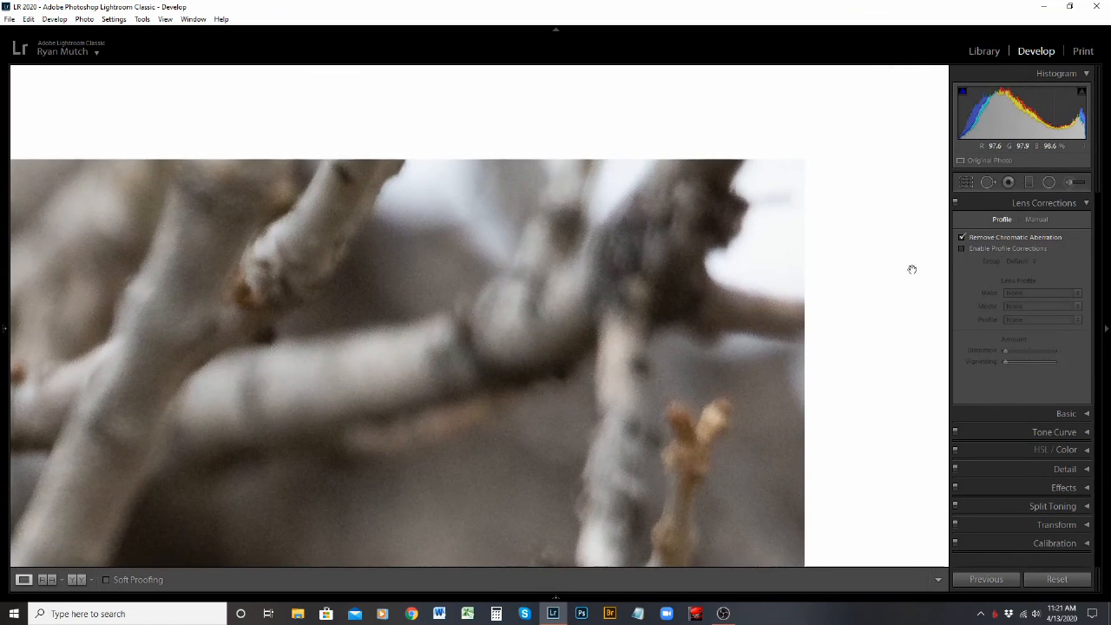
{"action": "left_click", "coordinate": [961, 237]}
{"action": "left_click", "coordinate": [961, 238]}
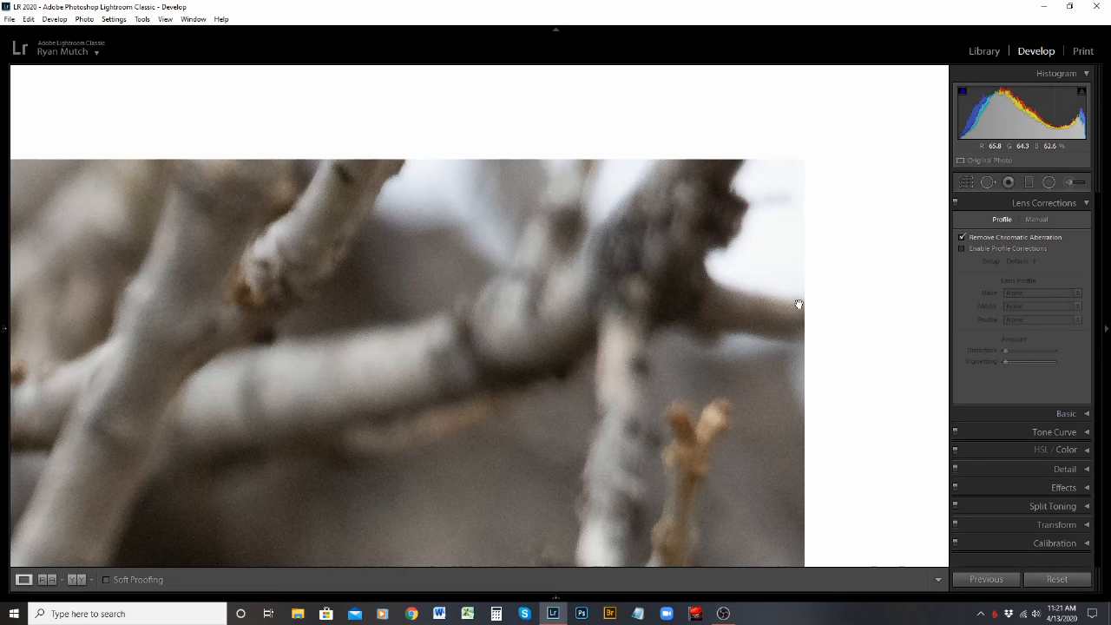
{"action": "left_click", "coordinate": [532, 318]}
{"action": "left_click", "coordinate": [389, 179]}
{"action": "left_click_drag", "start_coordinate": [389, 179], "coordinate": [446, 294]}
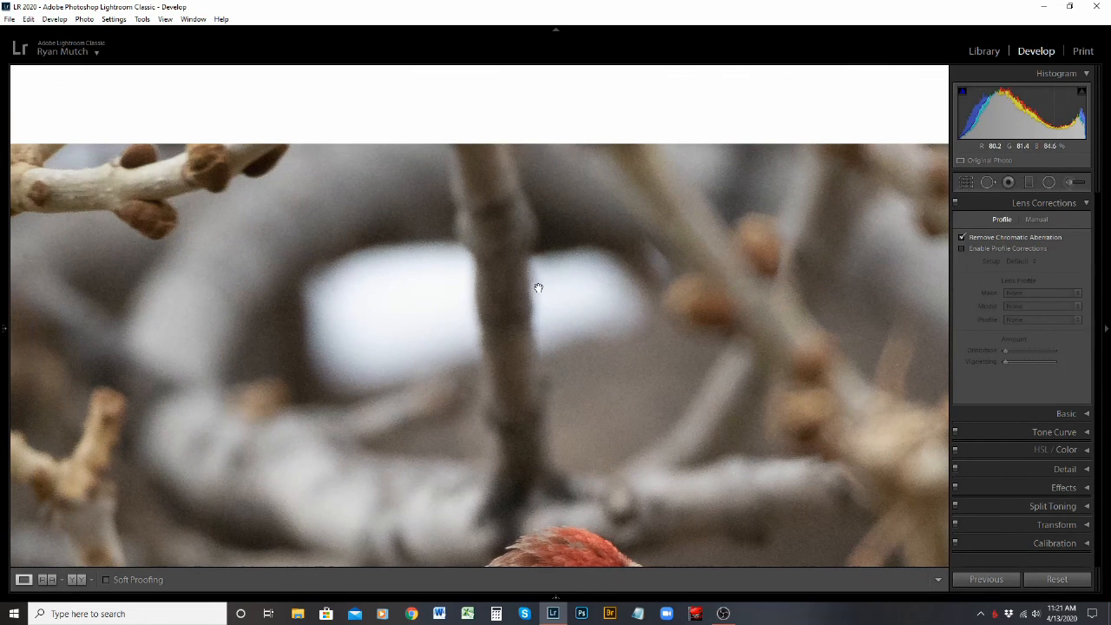
{"action": "left_click", "coordinate": [643, 339]}
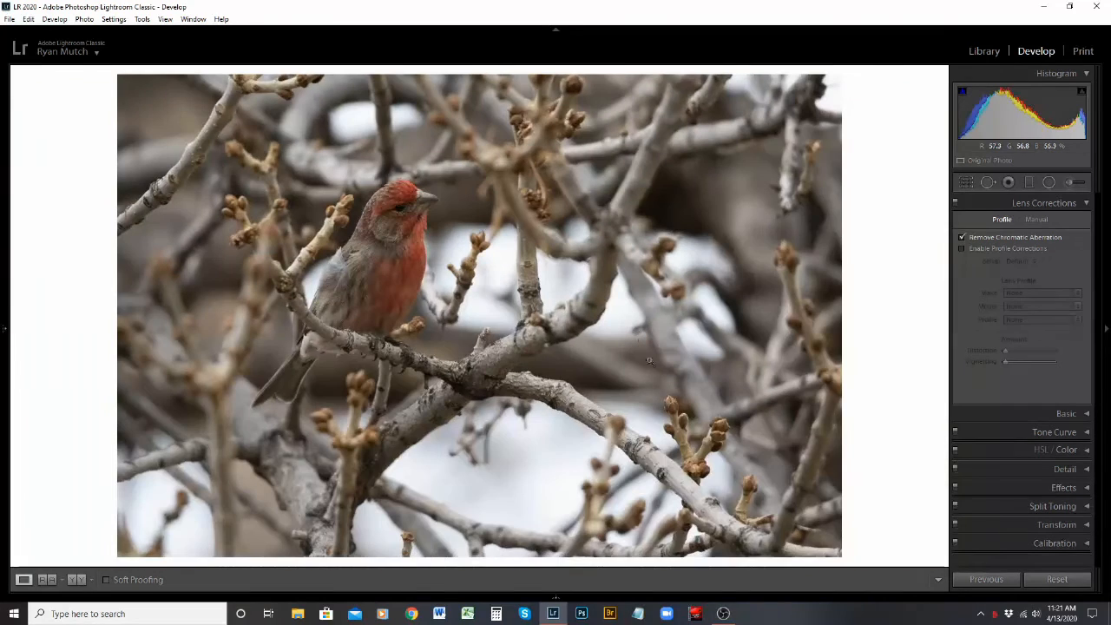
Enable Profile Corrections with the Tamron lens profile and review the list of available lens makes.
{"action": "left_click", "coordinate": [961, 249]}
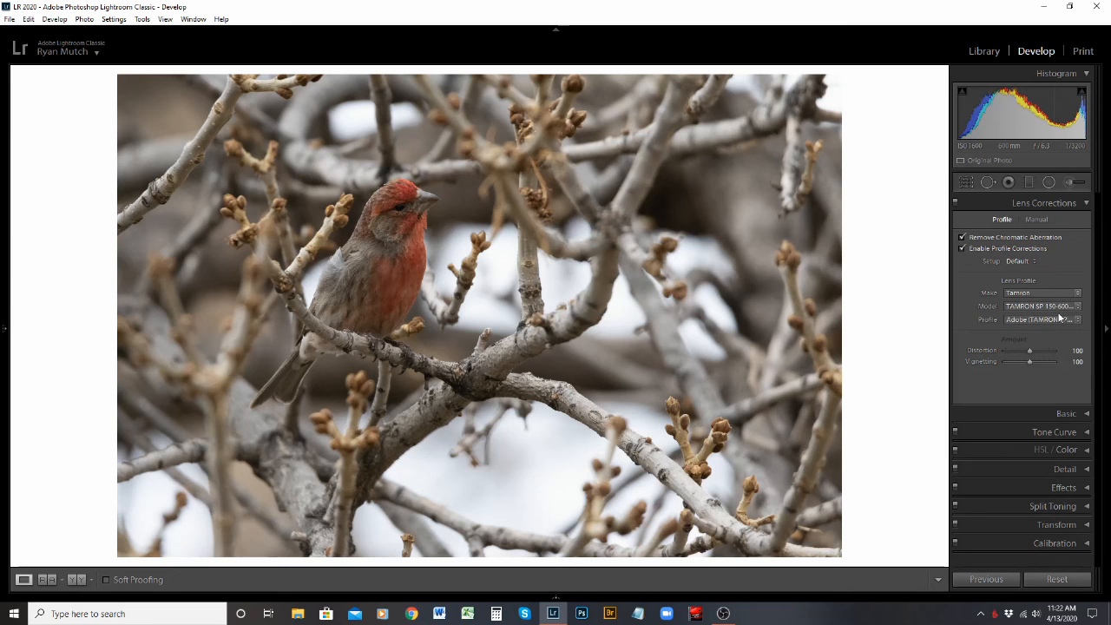
{"action": "left_click", "coordinate": [1077, 293]}
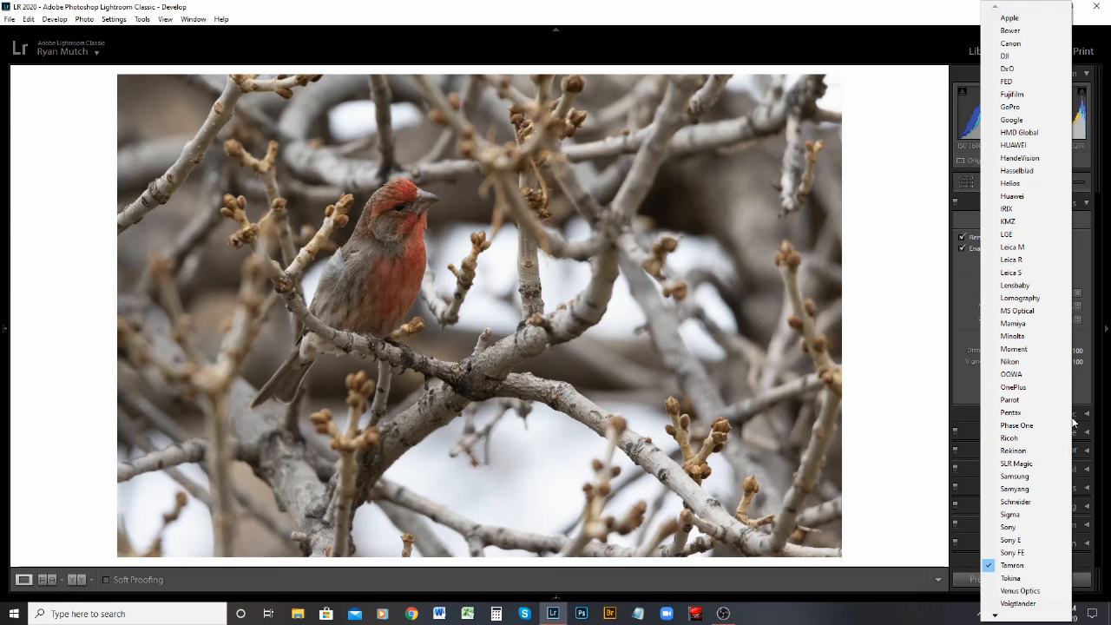
{"action": "left_click", "coordinate": [1083, 392]}
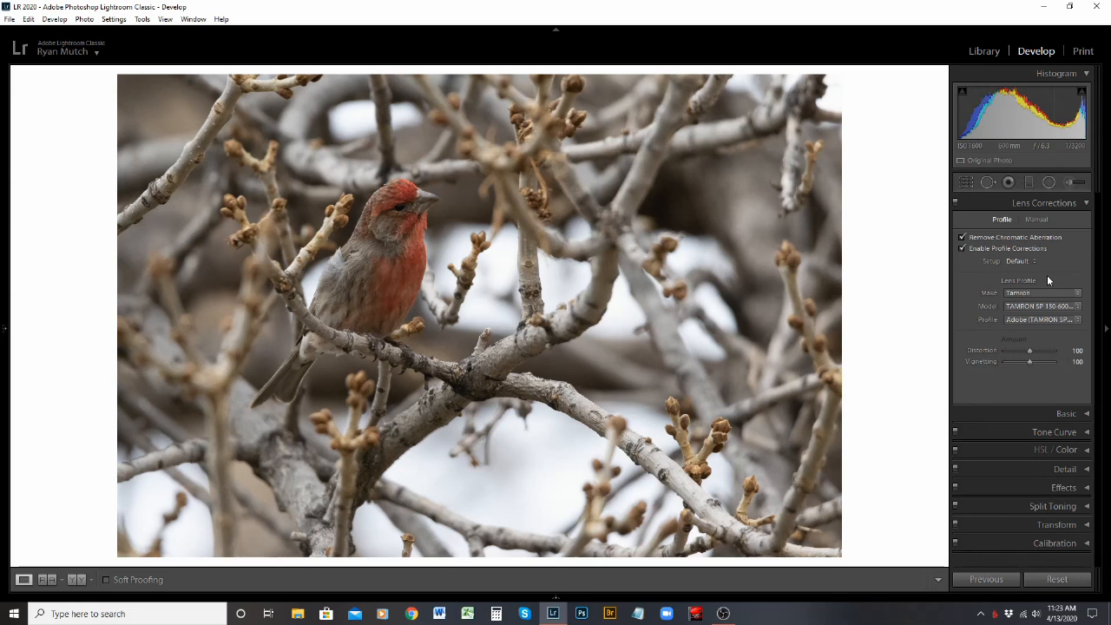
Try different distortion and vignetting amounts for the lens profile, and reset both to 100.
{"action": "mouse_move", "coordinate": [1041, 352]}
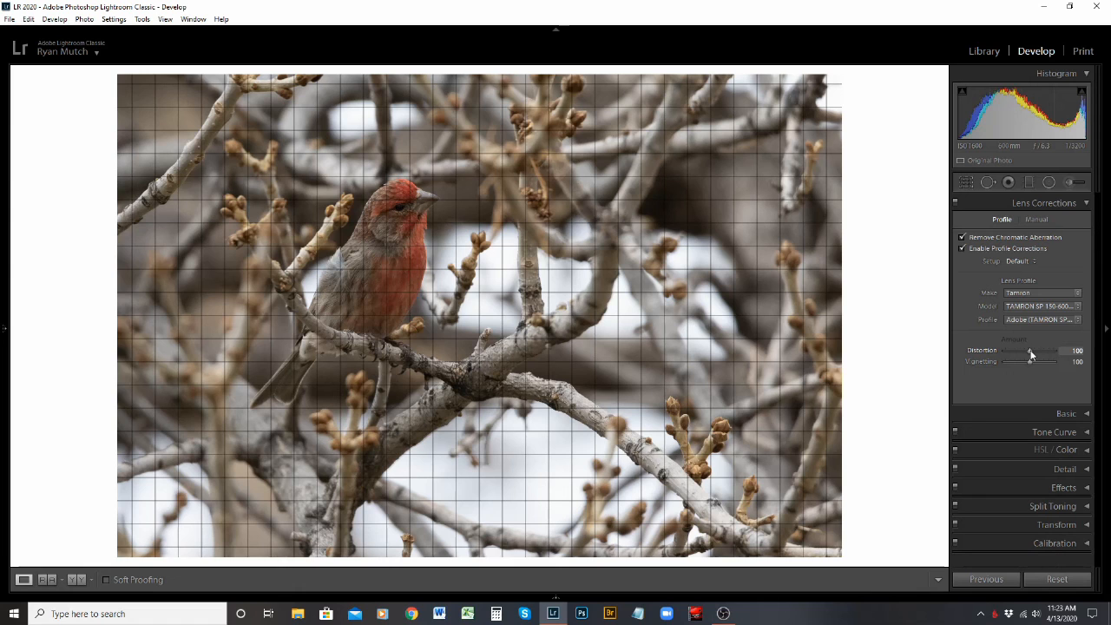
{"action": "left_click_drag", "start_coordinate": [1030, 353], "coordinate": [1051, 361]}
{"action": "double_click", "coordinate": [989, 350]}
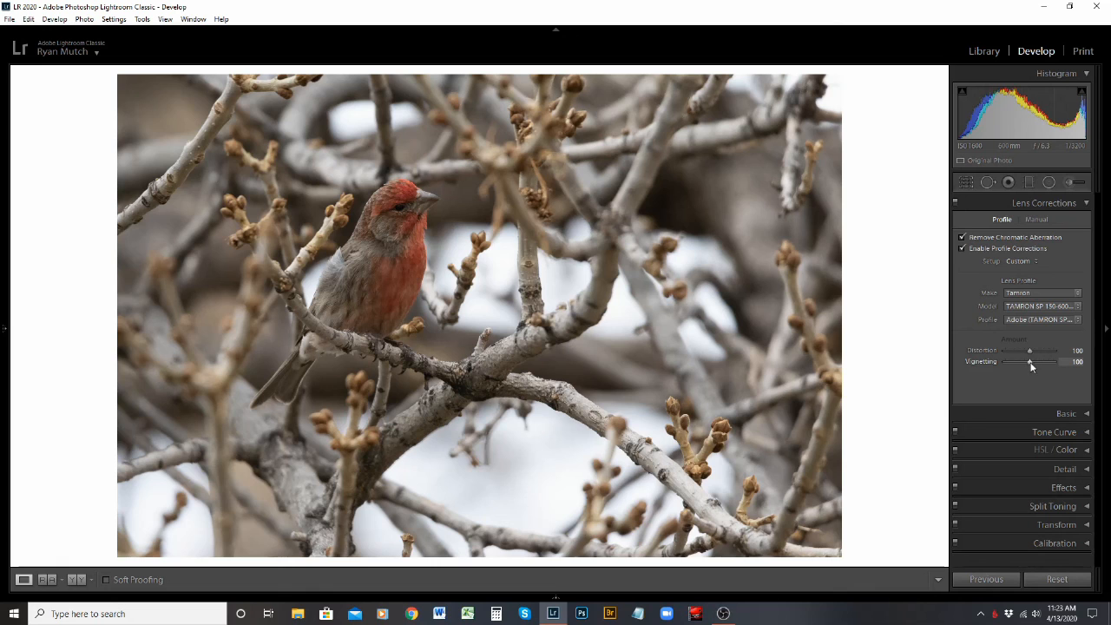
{"action": "left_click_drag", "start_coordinate": [1024, 361], "coordinate": [1004, 362]}
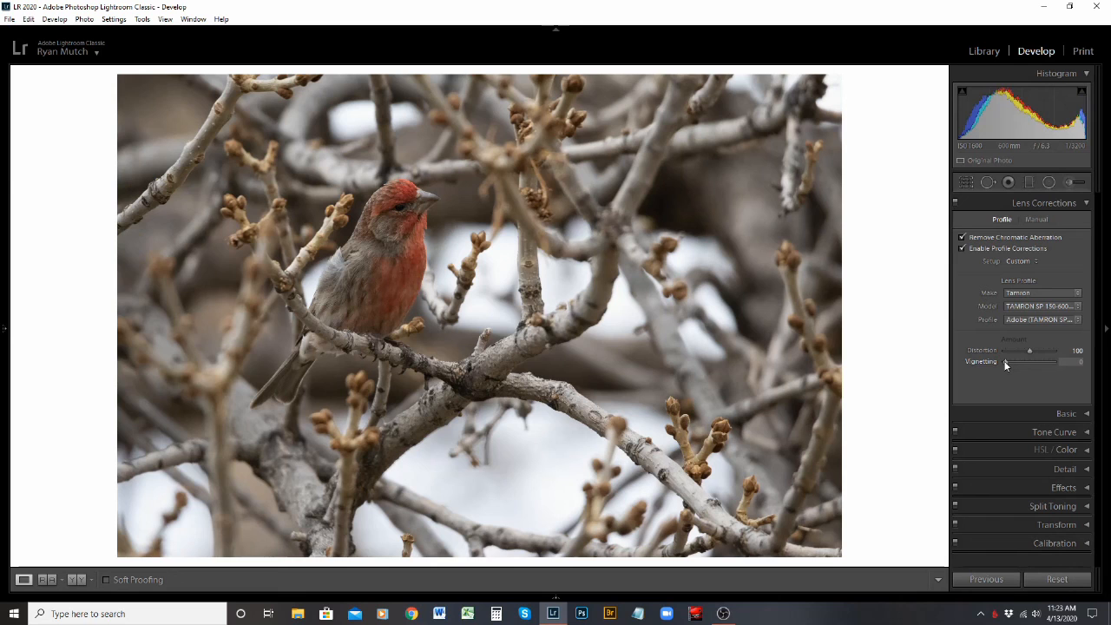
{"action": "left_click_drag", "start_coordinate": [1029, 362], "coordinate": [1030, 362]}
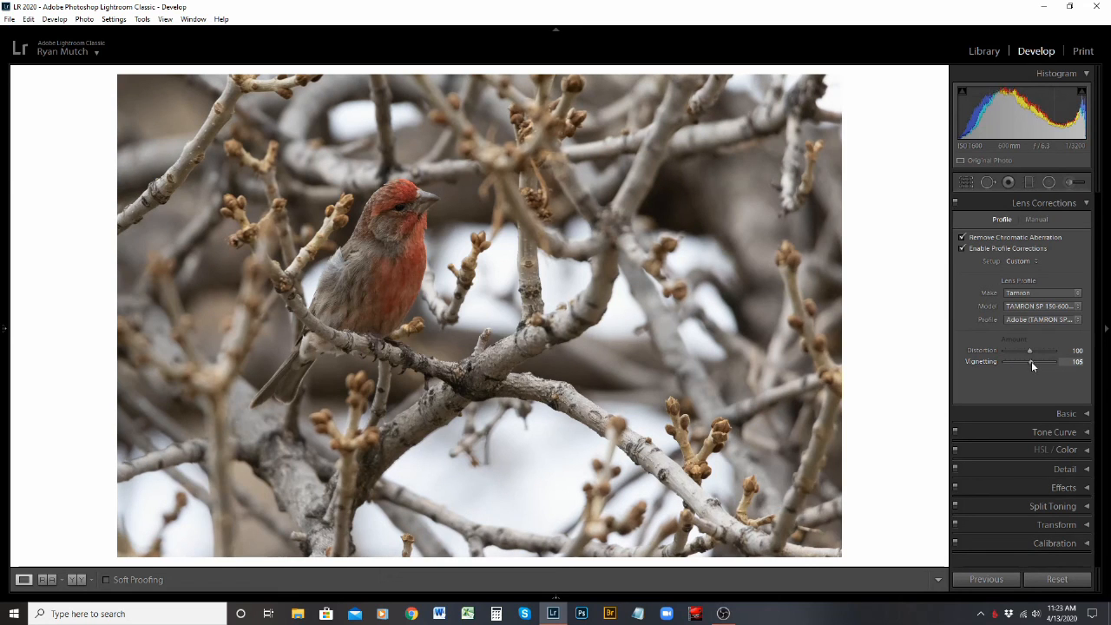
{"action": "left_click_drag", "start_coordinate": [1032, 363], "coordinate": [1035, 362]}
{"action": "double_click", "coordinate": [981, 361]}
{"action": "mouse_move", "coordinate": [1041, 352]}
Turn off Remove Chromatic Aberration and zoom in on the fringed branch edges in the photo's upper-right corner.
{"action": "left_click", "coordinate": [1040, 219]}
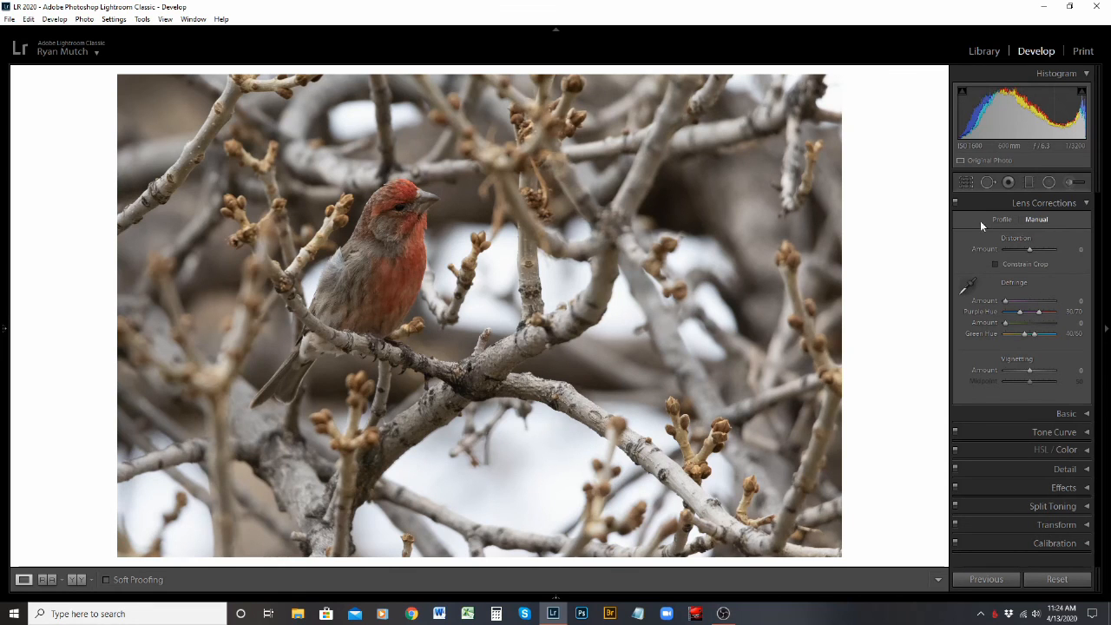
{"action": "left_click", "coordinate": [998, 219]}
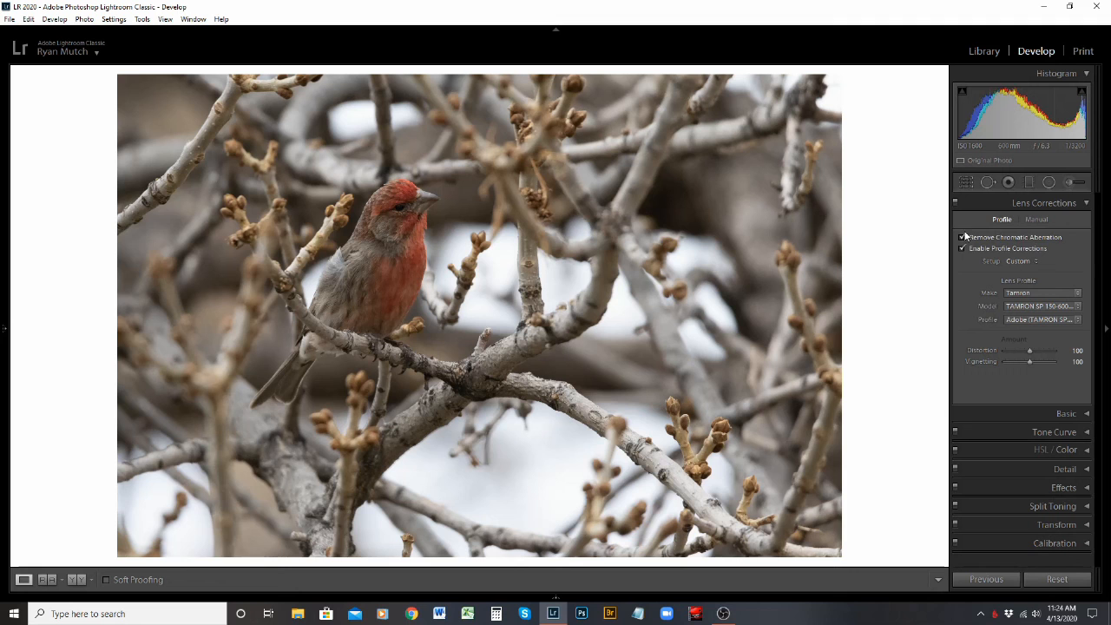
{"action": "left_click", "coordinate": [833, 99]}
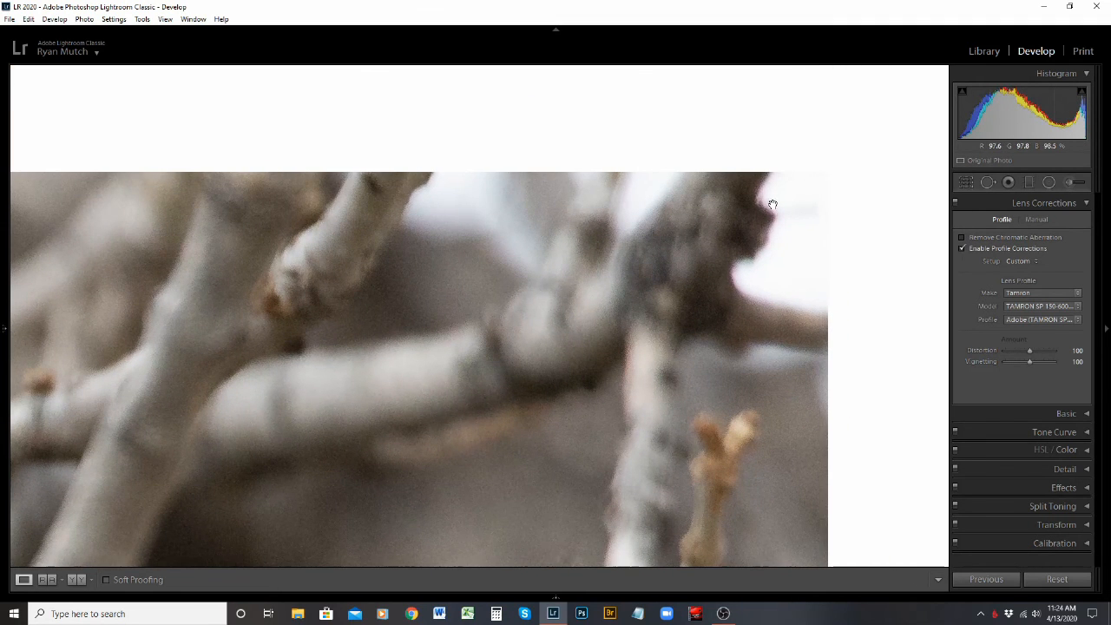
Set the manual Defringe amounts to 16 for the purple hue and 18 for the green hue.
{"action": "left_click", "coordinate": [1037, 220]}
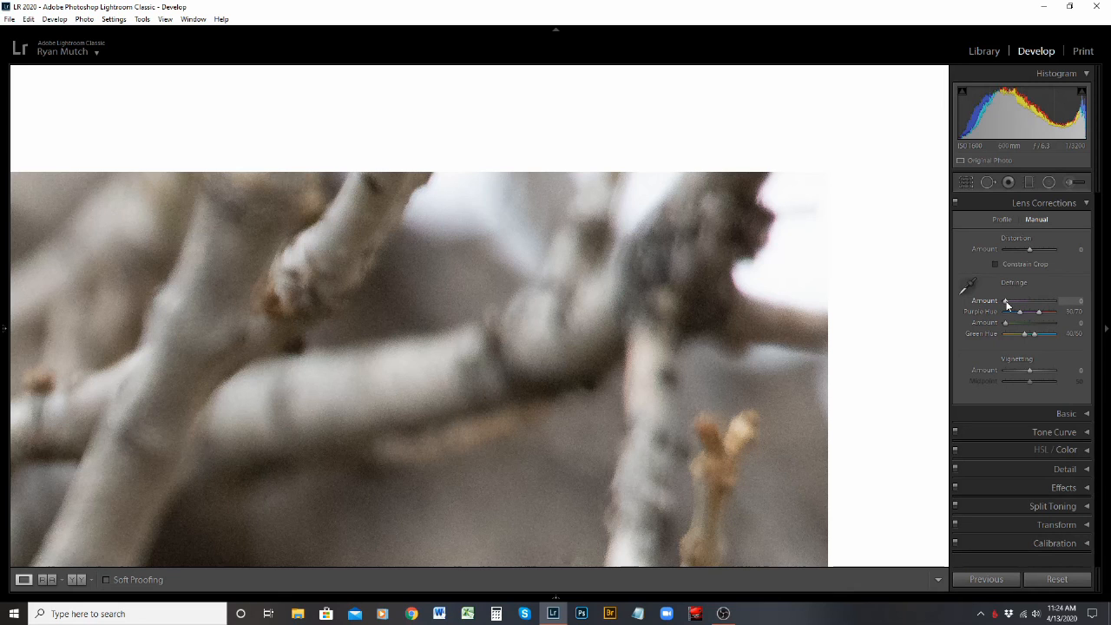
{"action": "left_click_drag", "start_coordinate": [1007, 303], "coordinate": [1006, 302]}
{"action": "left_click_drag", "start_coordinate": [1006, 304], "coordinate": [1040, 303]}
{"action": "left_click_drag", "start_coordinate": [1006, 305], "coordinate": [1024, 303]}
{"action": "left_click_drag", "start_coordinate": [1036, 323], "coordinate": [1044, 324]}
{"action": "left_click_drag", "start_coordinate": [1046, 322], "coordinate": [1048, 322]}
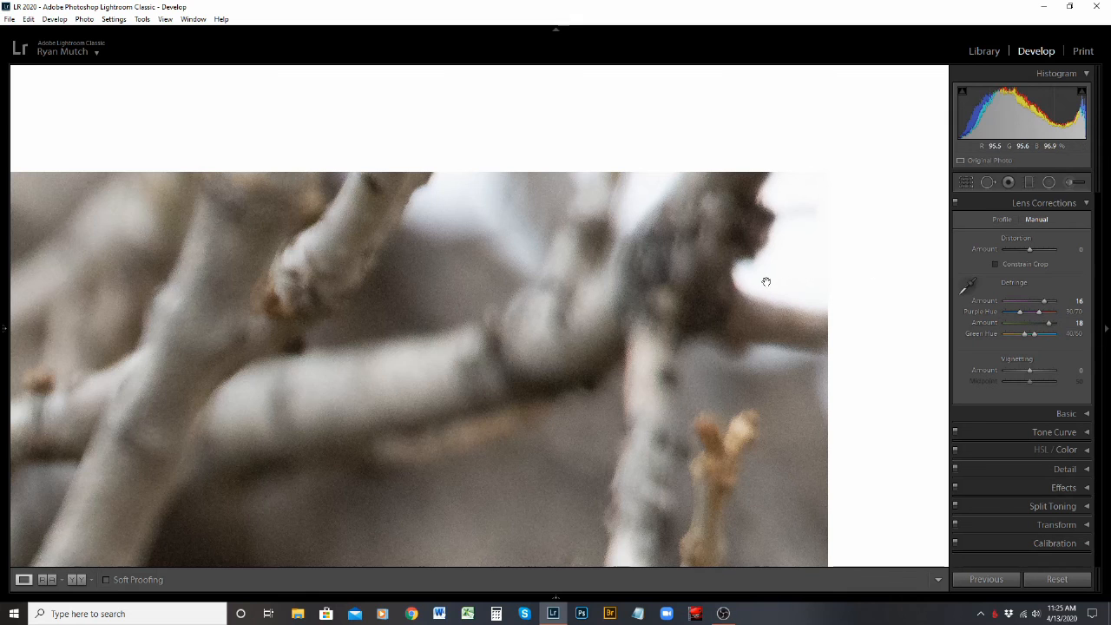
Check the bright gap above the bird up close, and reset the green defringe amount and set it to 17.
{"action": "left_click", "coordinate": [550, 367]}
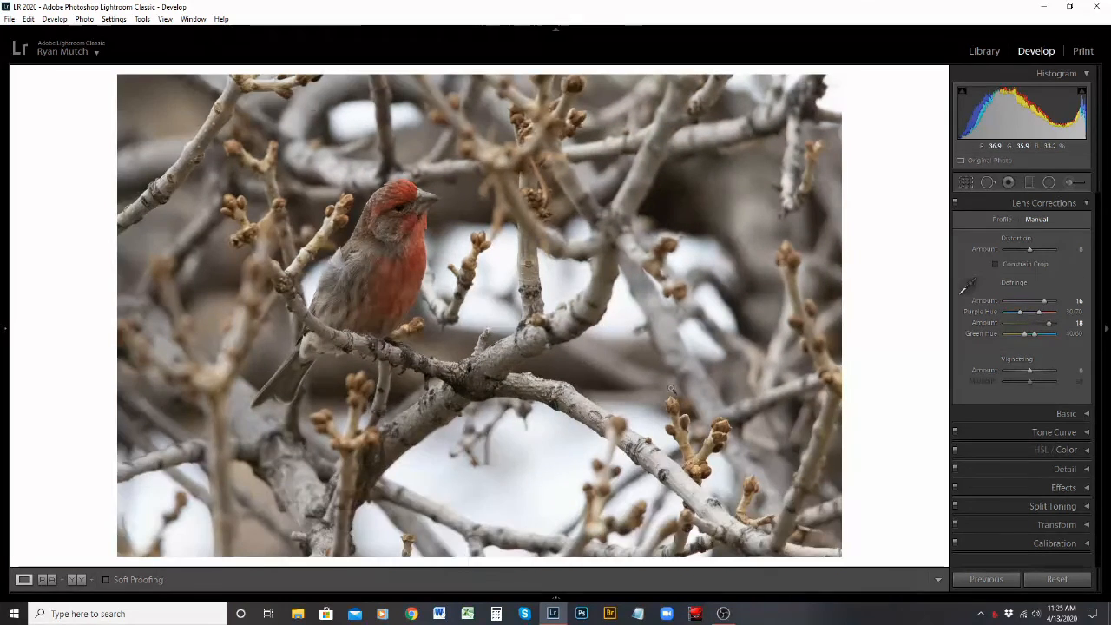
{"action": "left_click", "coordinate": [373, 153]}
{"action": "left_click_drag", "start_coordinate": [384, 218], "coordinate": [453, 283]}
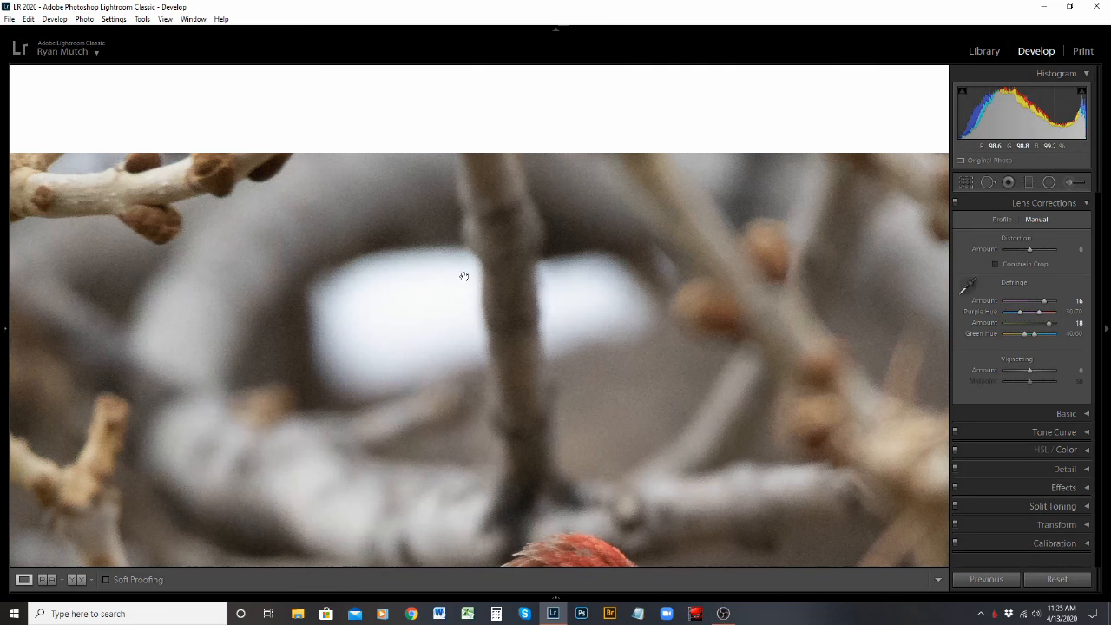
{"action": "double_click", "coordinate": [985, 321]}
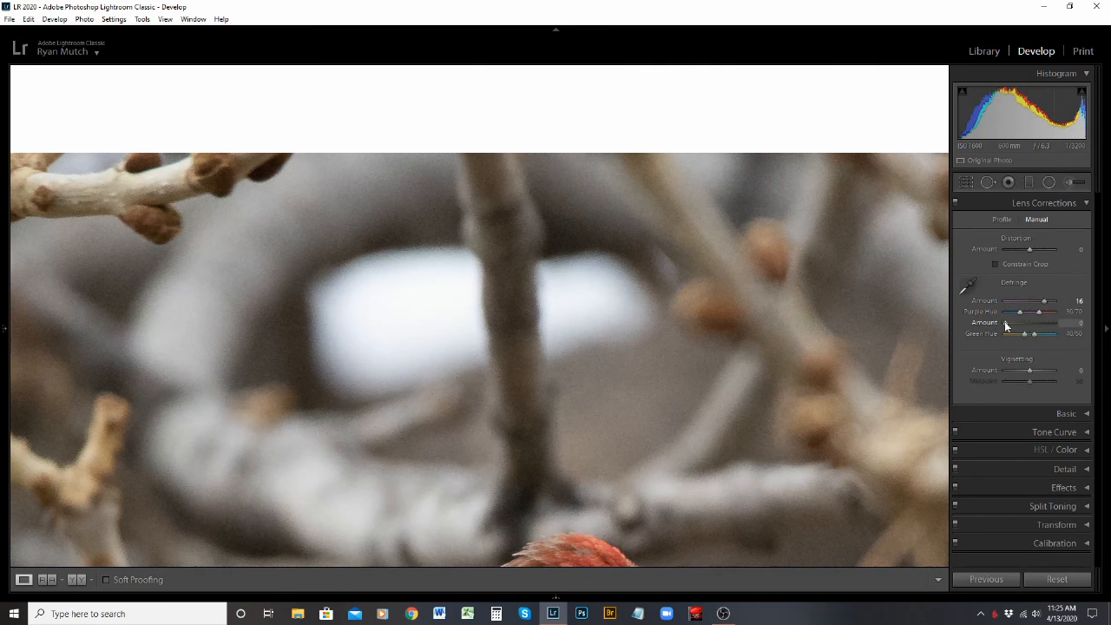
{"action": "left_click_drag", "start_coordinate": [1023, 321], "coordinate": [1043, 319]}
{"action": "left_click", "coordinate": [554, 300]}
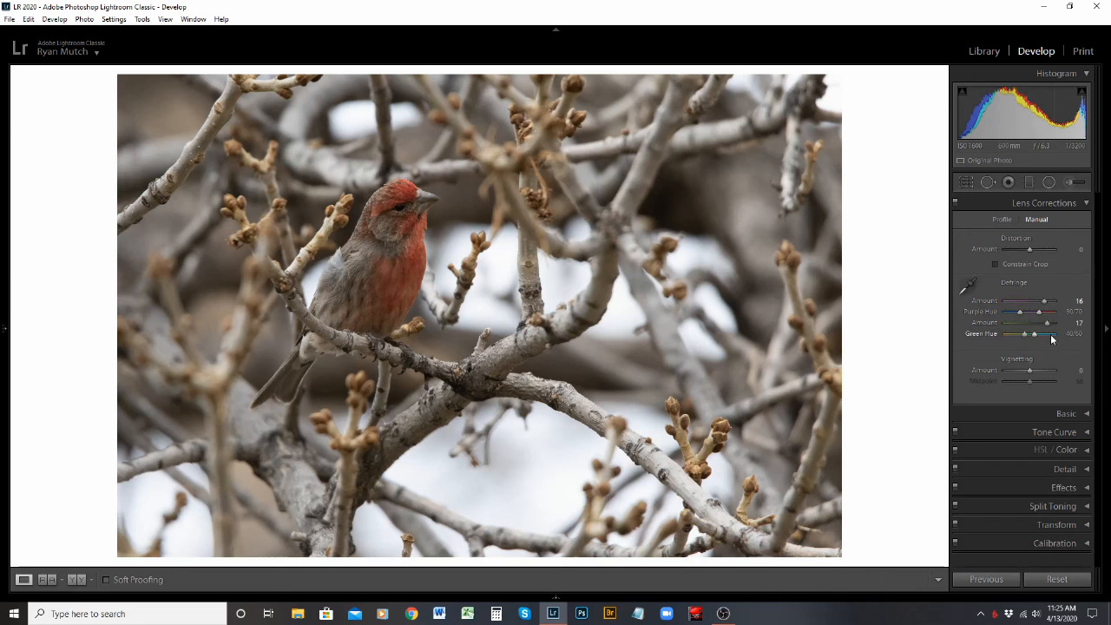
Return to the lens profile settings, and switch from Lens Corrections to the Basic adjustments.
{"action": "left_click", "coordinate": [1007, 221]}
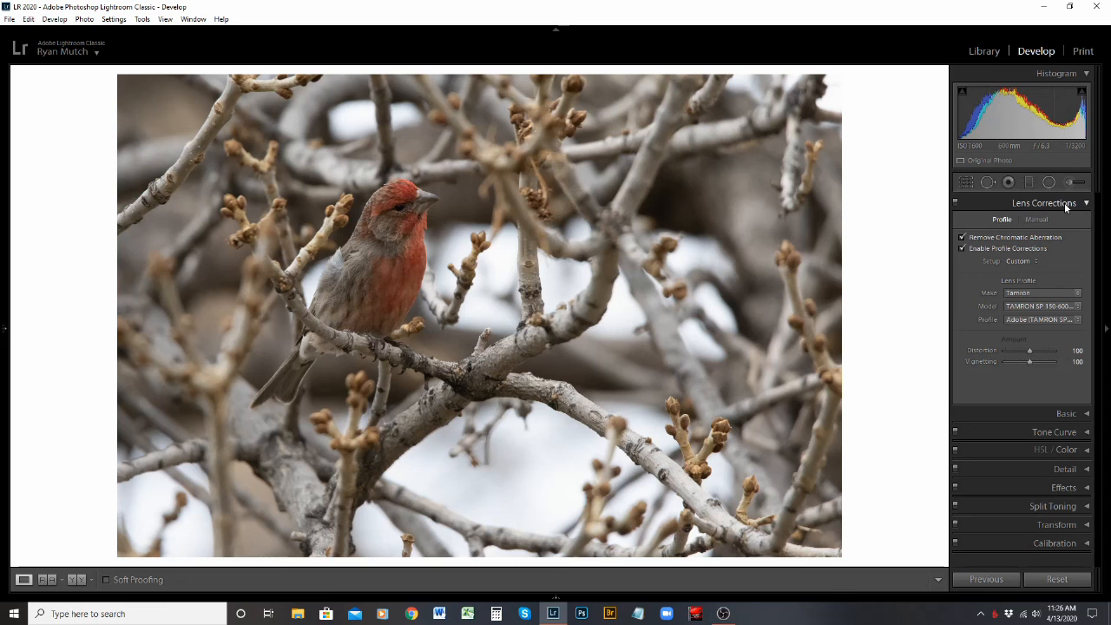
{"action": "left_click", "coordinate": [1065, 204]}
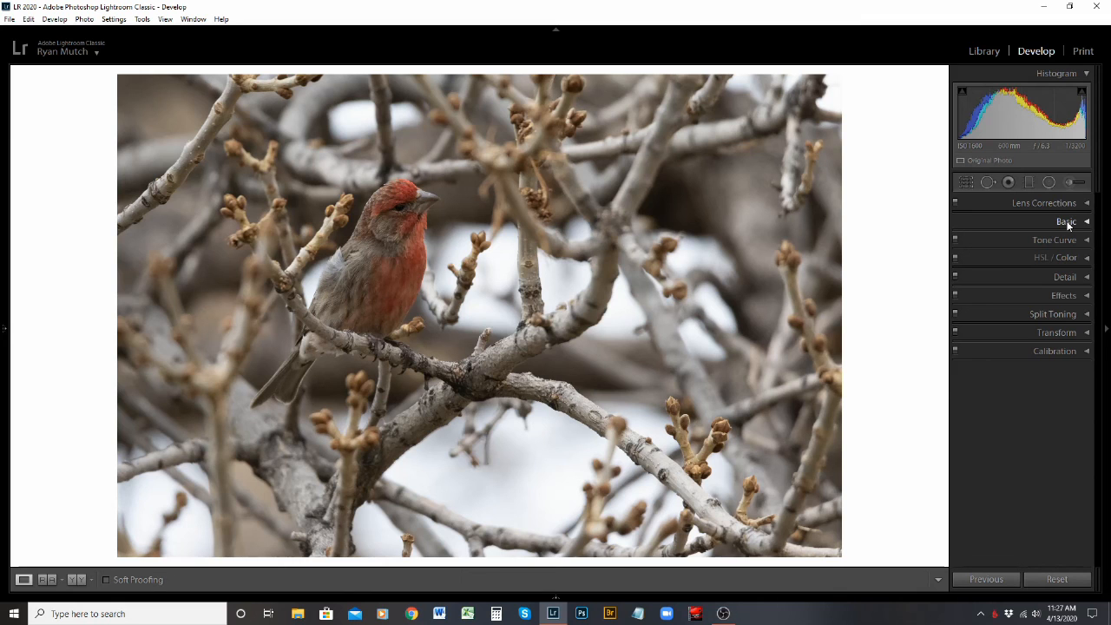
{"action": "left_click", "coordinate": [1066, 222]}
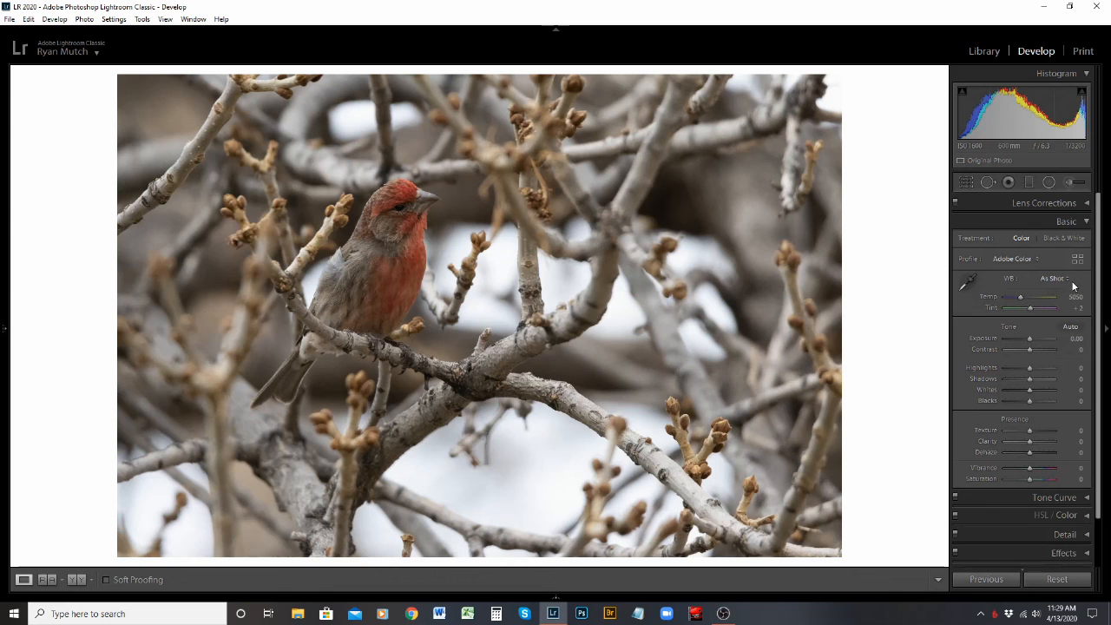
Try the Auto, Daylight and Cloudy white balance presets on the bird photo, and return to As Shot.
{"action": "left_click", "coordinate": [1064, 282]}
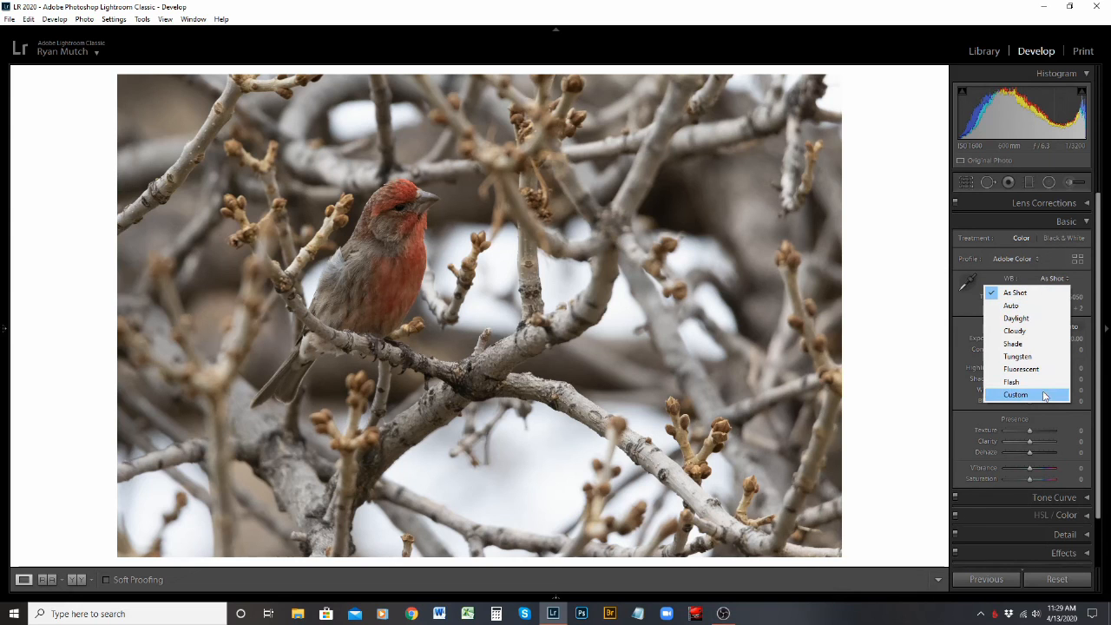
{"action": "left_click", "coordinate": [1046, 308]}
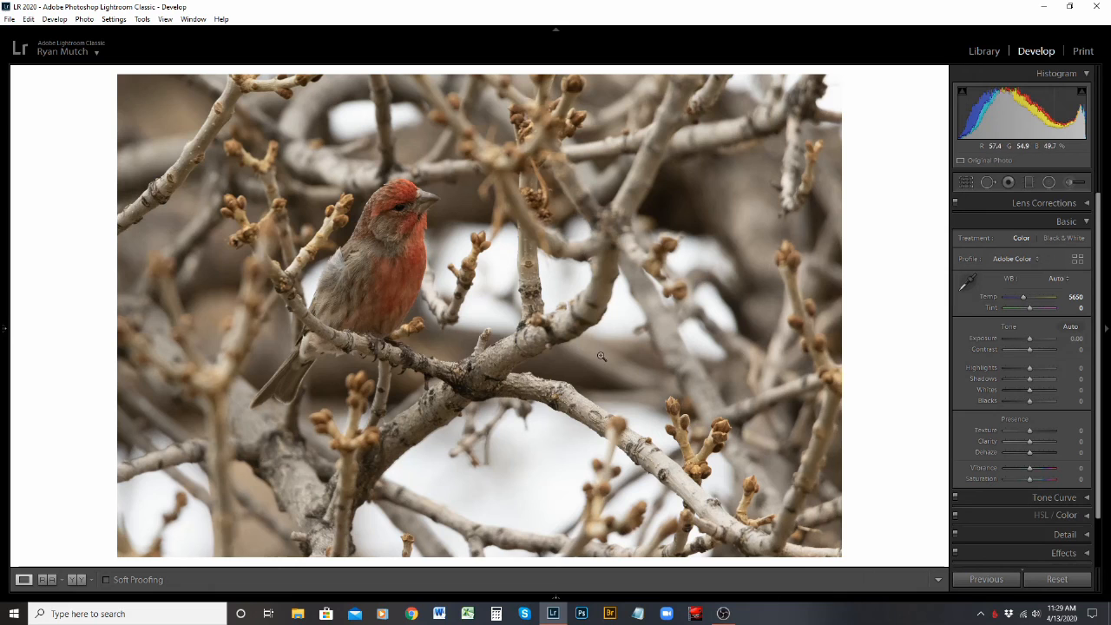
{"action": "left_click", "coordinate": [1064, 277]}
{"action": "left_click", "coordinate": [1040, 319]}
{"action": "left_click", "coordinate": [1057, 279]}
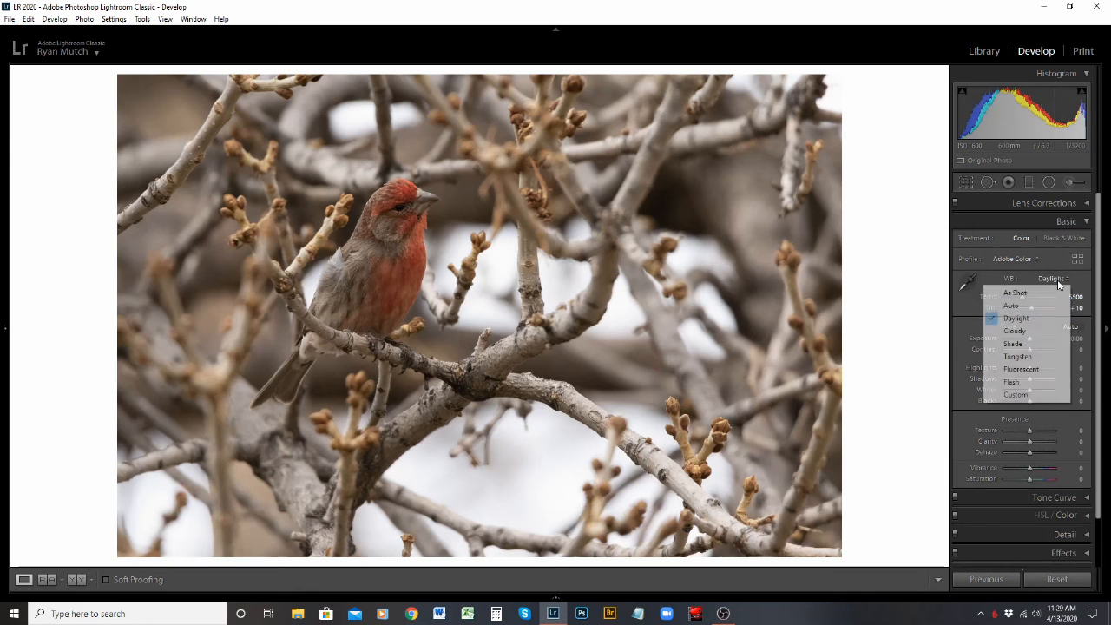
{"action": "left_click", "coordinate": [1037, 335]}
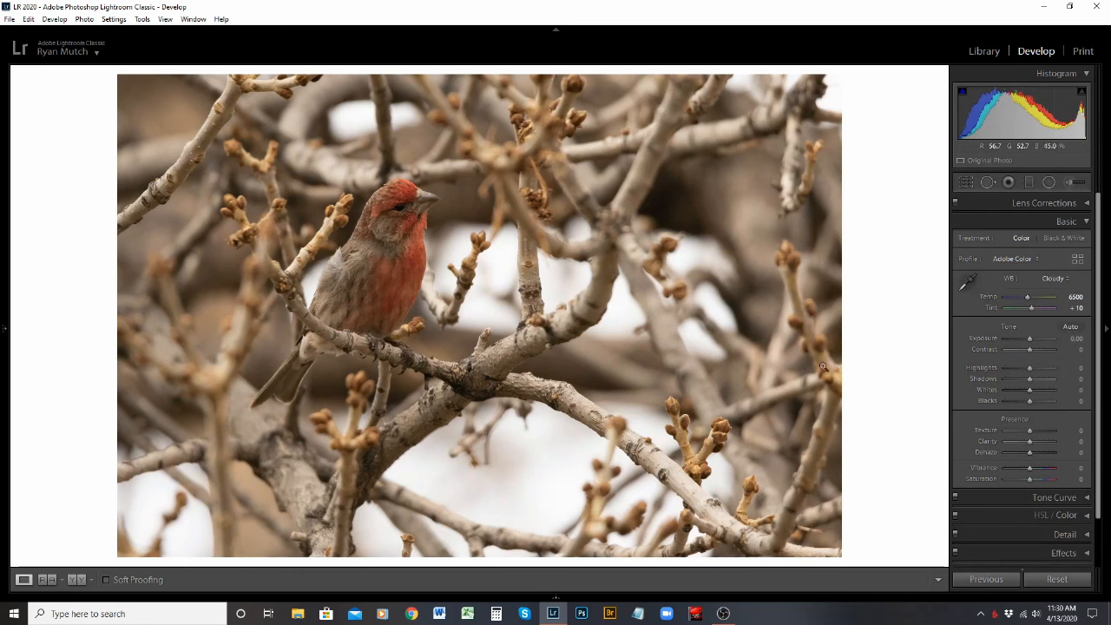
{"action": "left_click", "coordinate": [1057, 279]}
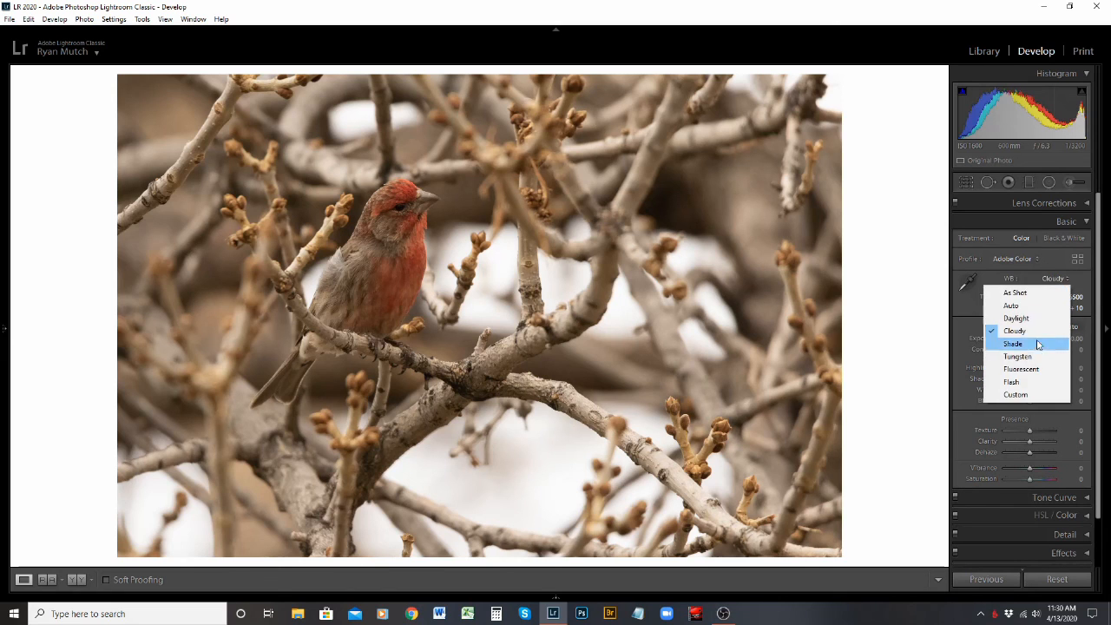
{"action": "left_click", "coordinate": [1033, 293]}
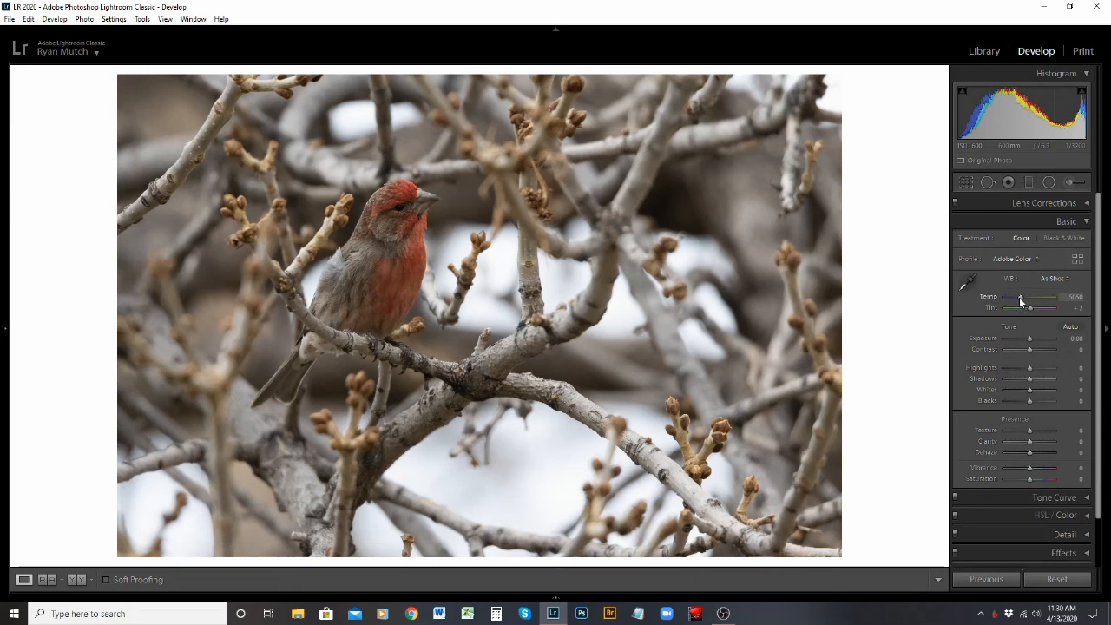
Try slightly warmer white balance temperatures, resetting between attempts, and set Temp to 5214.
{"action": "left_click_drag", "start_coordinate": [1020, 301], "coordinate": [1022, 300]}
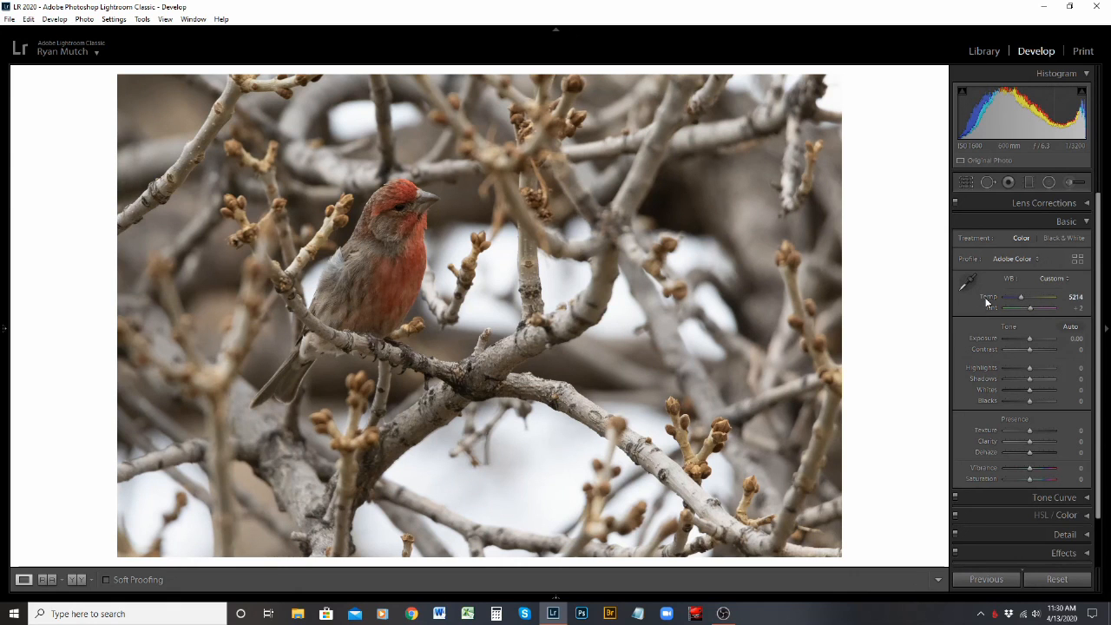
{"action": "double_click", "coordinate": [986, 301]}
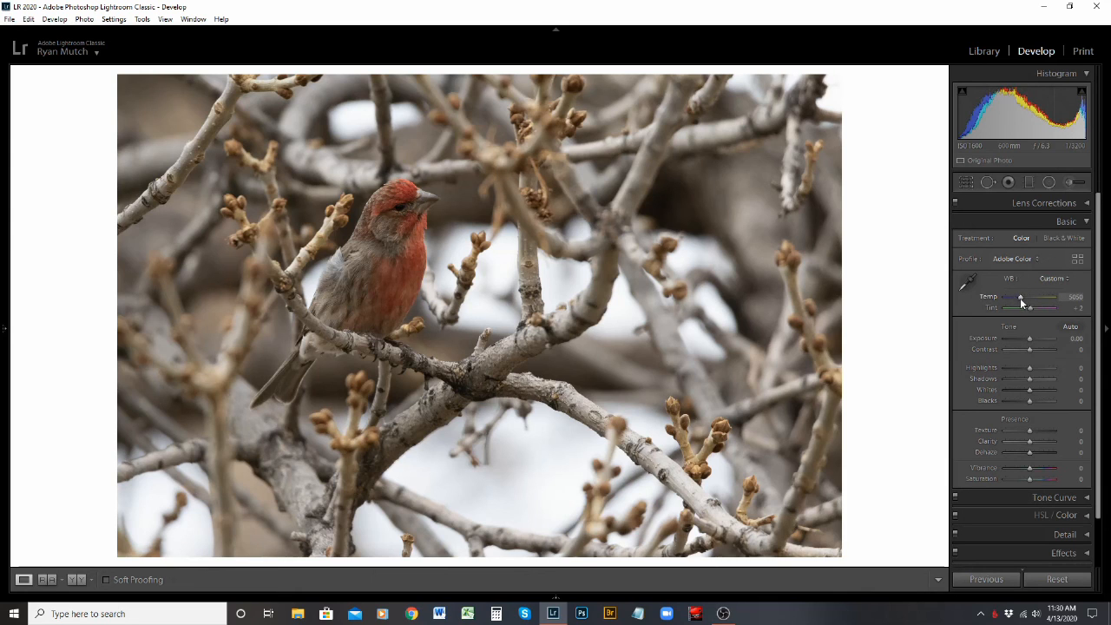
{"action": "left_click_drag", "start_coordinate": [1021, 301], "coordinate": [1022, 302]}
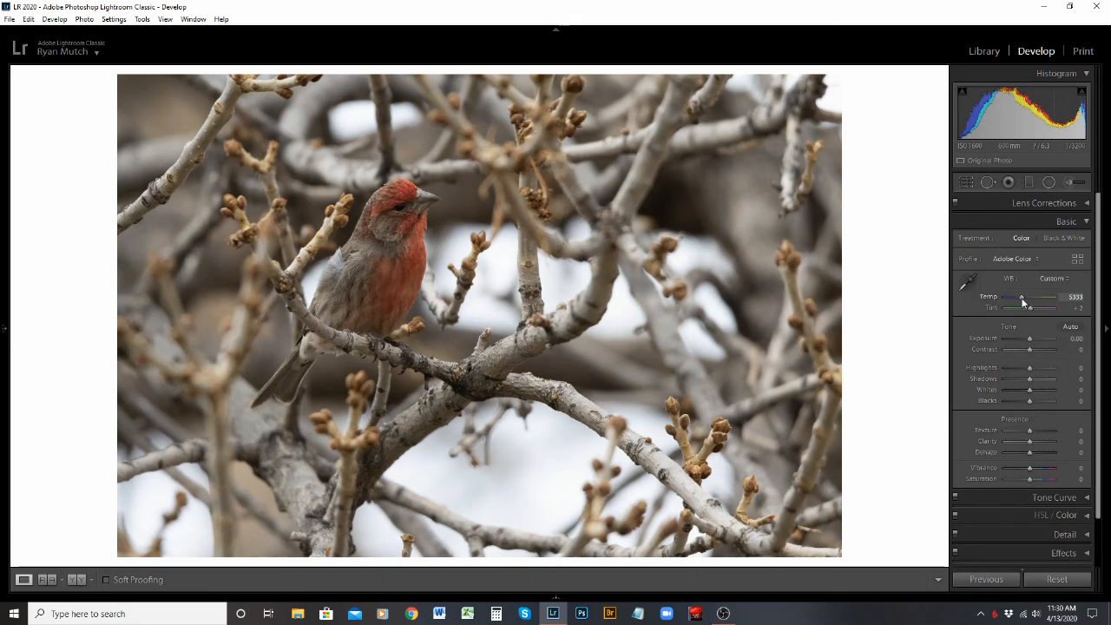
{"action": "left_click_drag", "start_coordinate": [1022, 301], "coordinate": [1021, 301]}
Try different white balance tints, including +4 and a strong green shift of -61, and set Tint to +7.
{"action": "left_click_drag", "start_coordinate": [1031, 309], "coordinate": [1031, 308]}
{"action": "double_click", "coordinate": [1031, 309]}
{"action": "left_click_drag", "start_coordinate": [1034, 308], "coordinate": [1032, 313]}
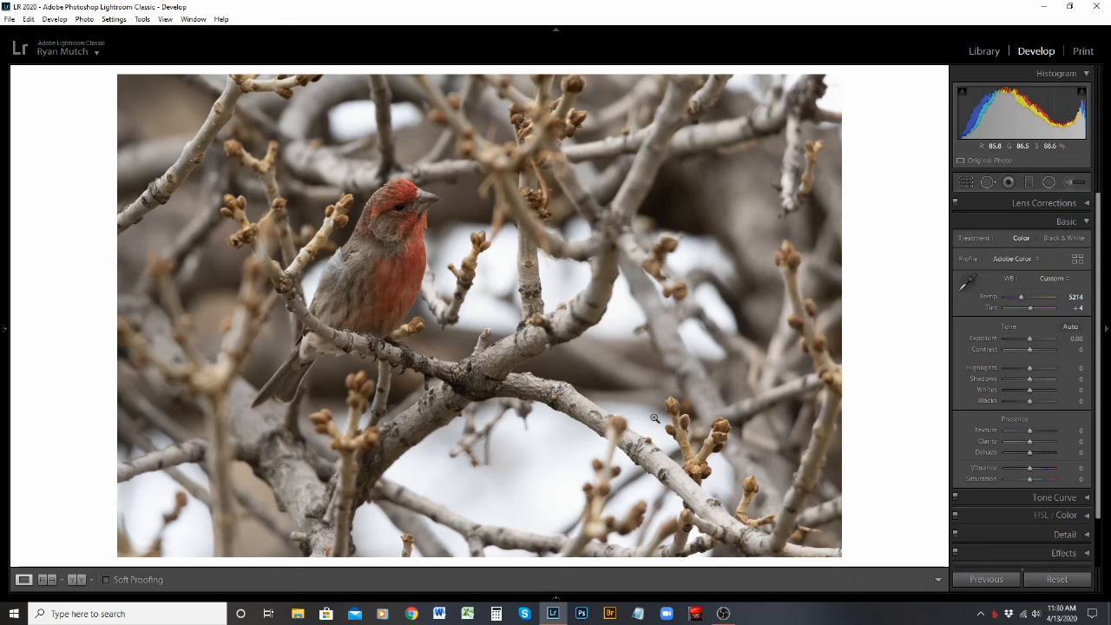
{"action": "left_click_drag", "start_coordinate": [1030, 308], "coordinate": [1020, 312]}
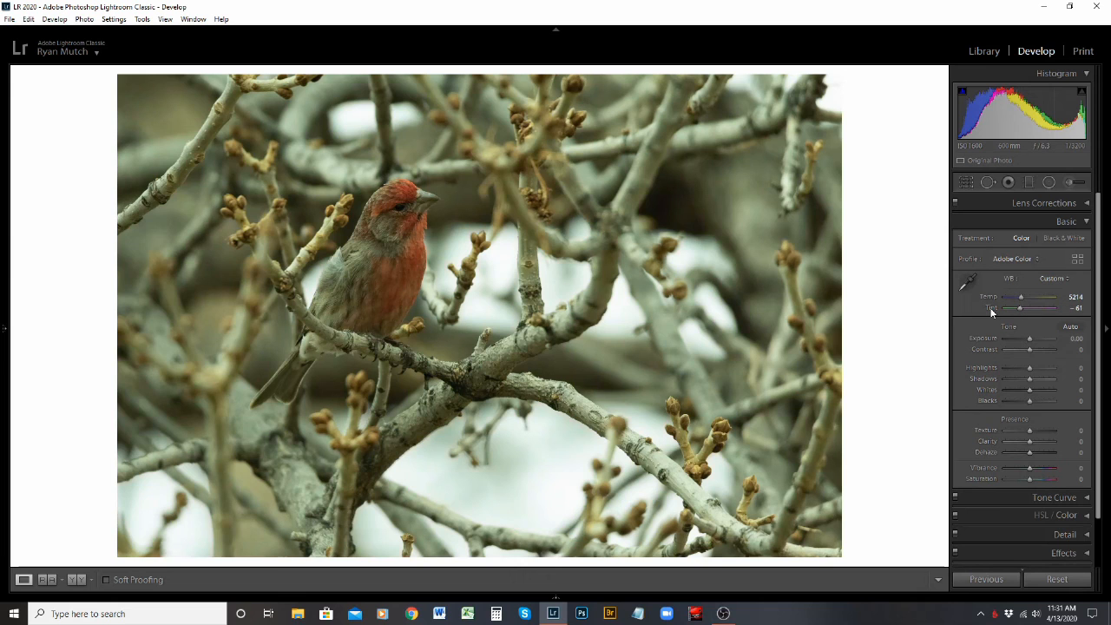
{"action": "double_click", "coordinate": [991, 313]}
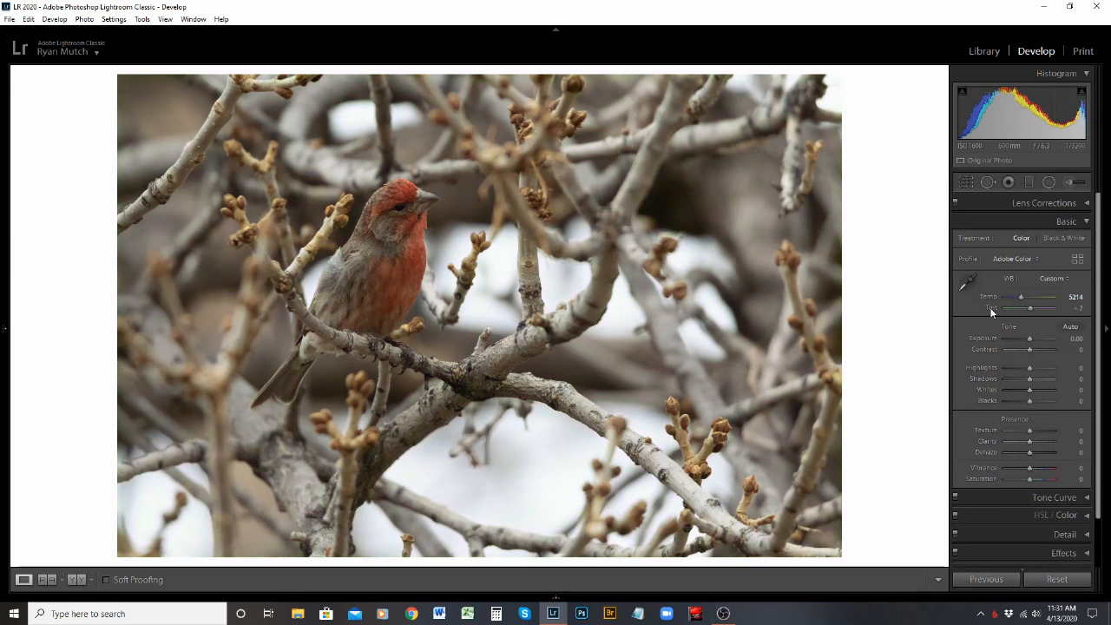
{"action": "left_click_drag", "start_coordinate": [1028, 308], "coordinate": [1029, 307]}
Compare the Adobe Landscape, Adobe Portrait and Adobe Vivid profiles on the photo, and return to Adobe Color.
{"action": "left_click", "coordinate": [1022, 263]}
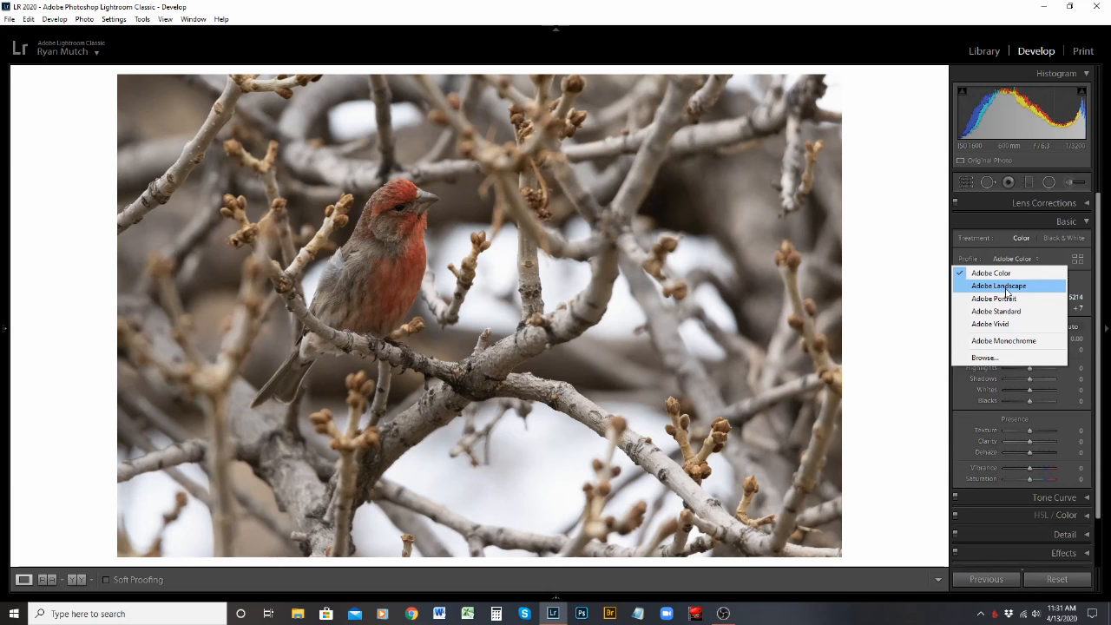
{"action": "left_click", "coordinate": [1006, 288]}
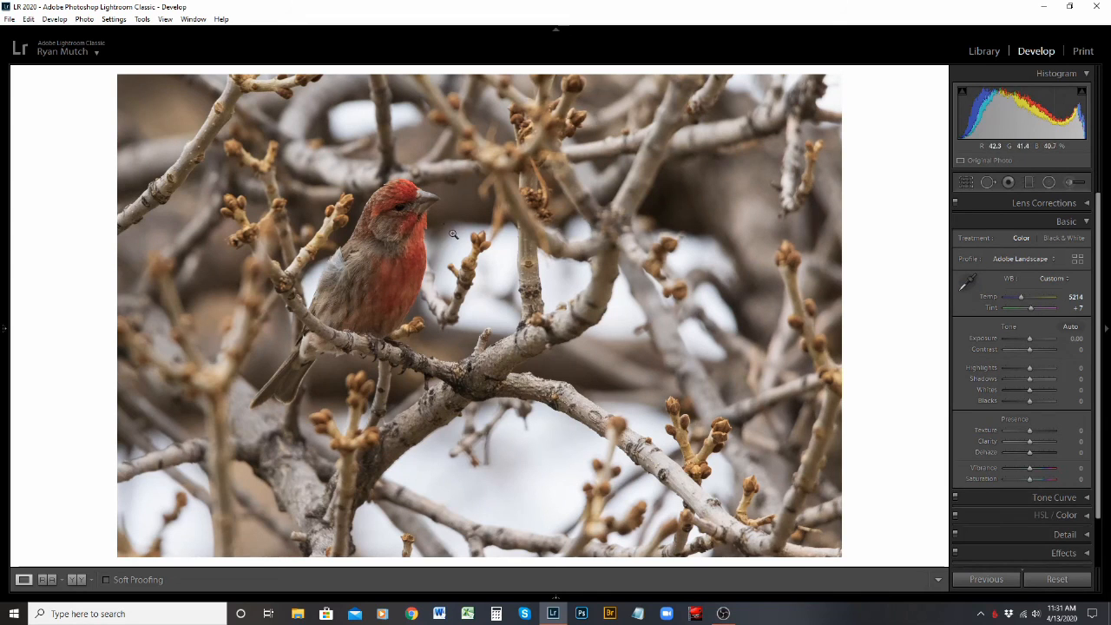
{"action": "left_click", "coordinate": [1032, 260]}
{"action": "left_click", "coordinate": [1024, 298]}
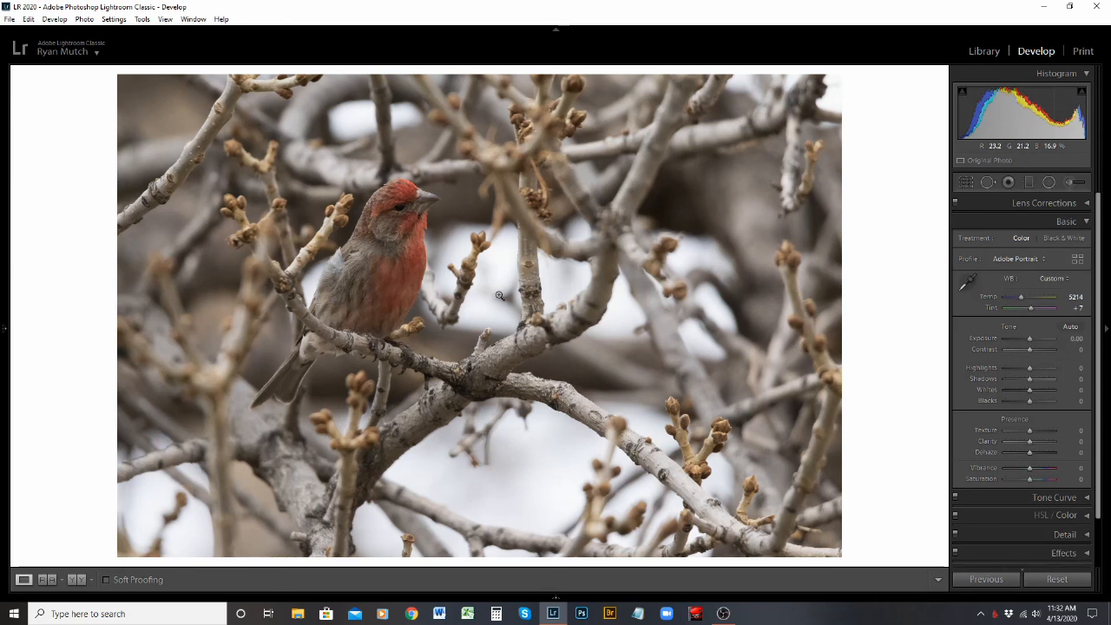
{"action": "left_click", "coordinate": [1019, 263]}
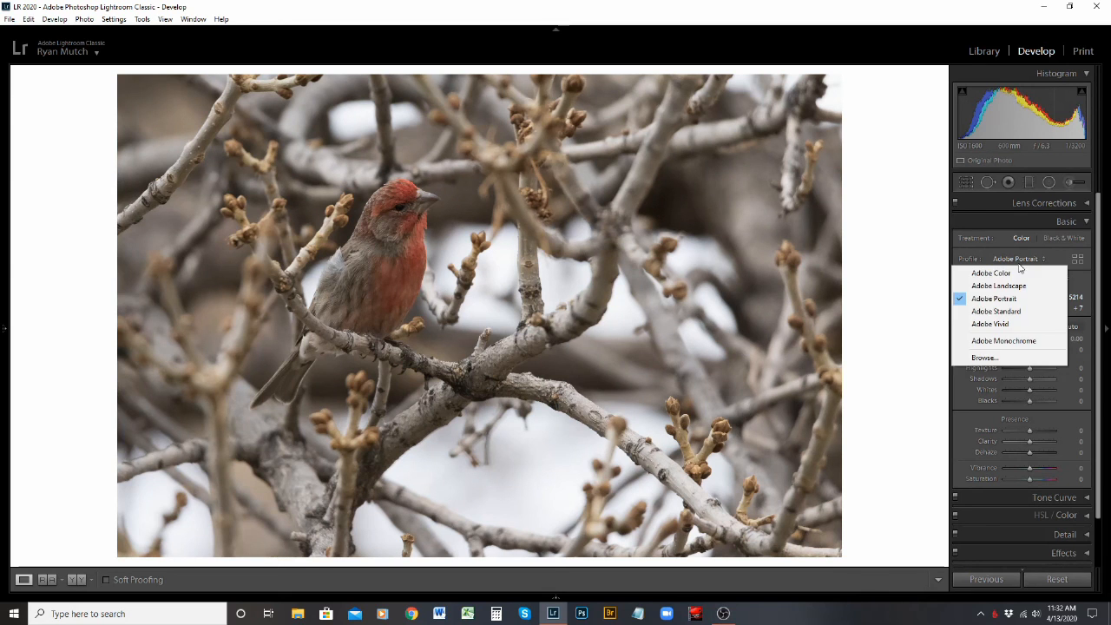
{"action": "left_click", "coordinate": [1017, 324]}
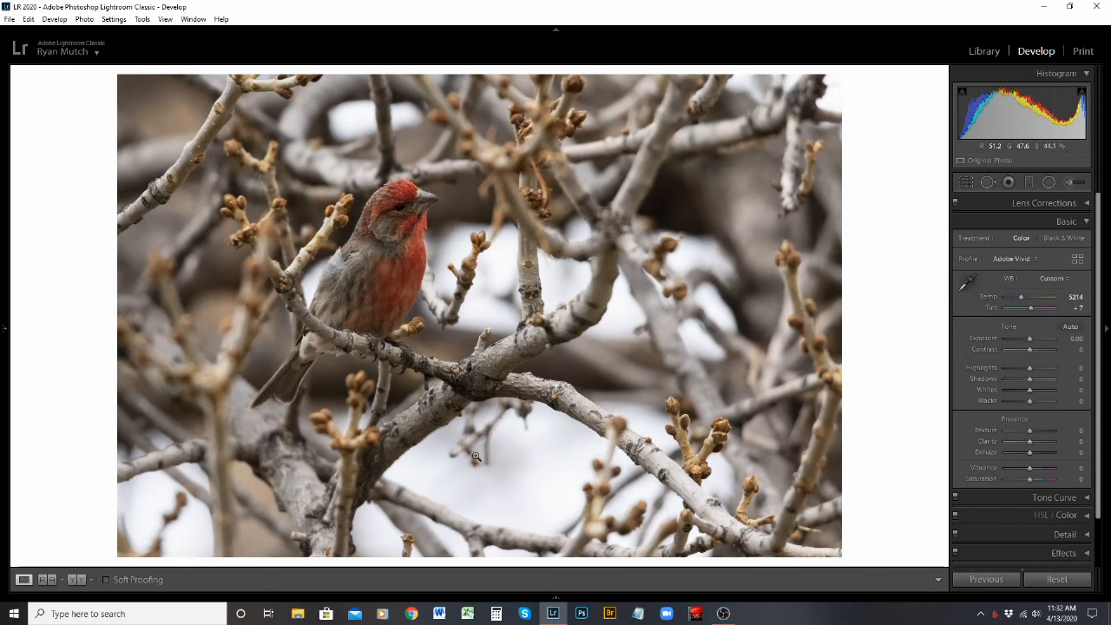
{"action": "left_click", "coordinate": [1017, 260]}
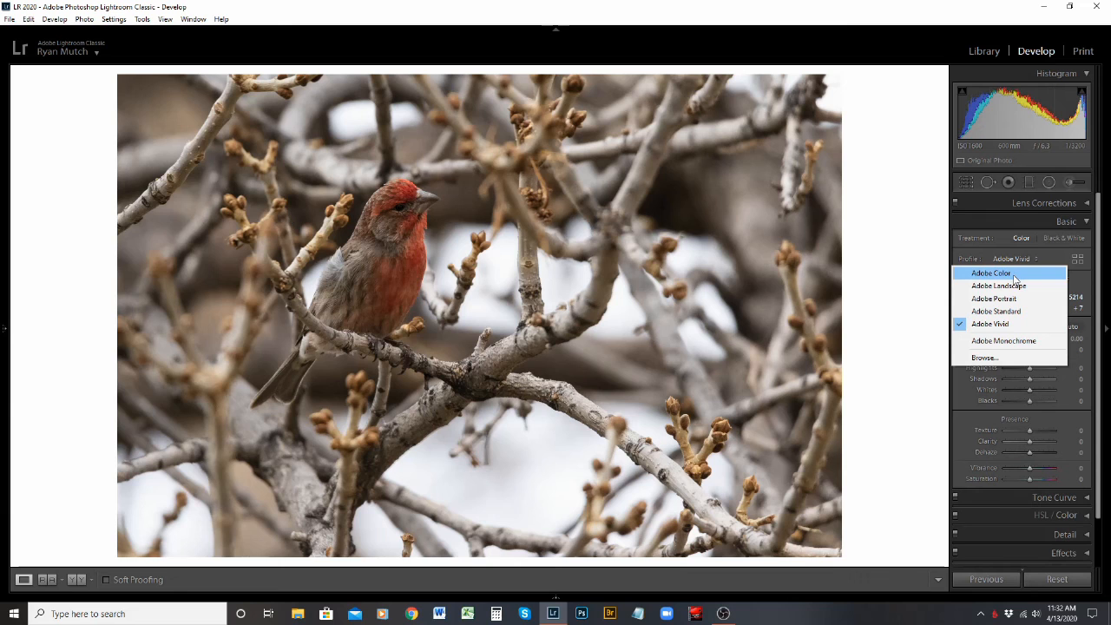
{"action": "left_click", "coordinate": [1013, 276]}
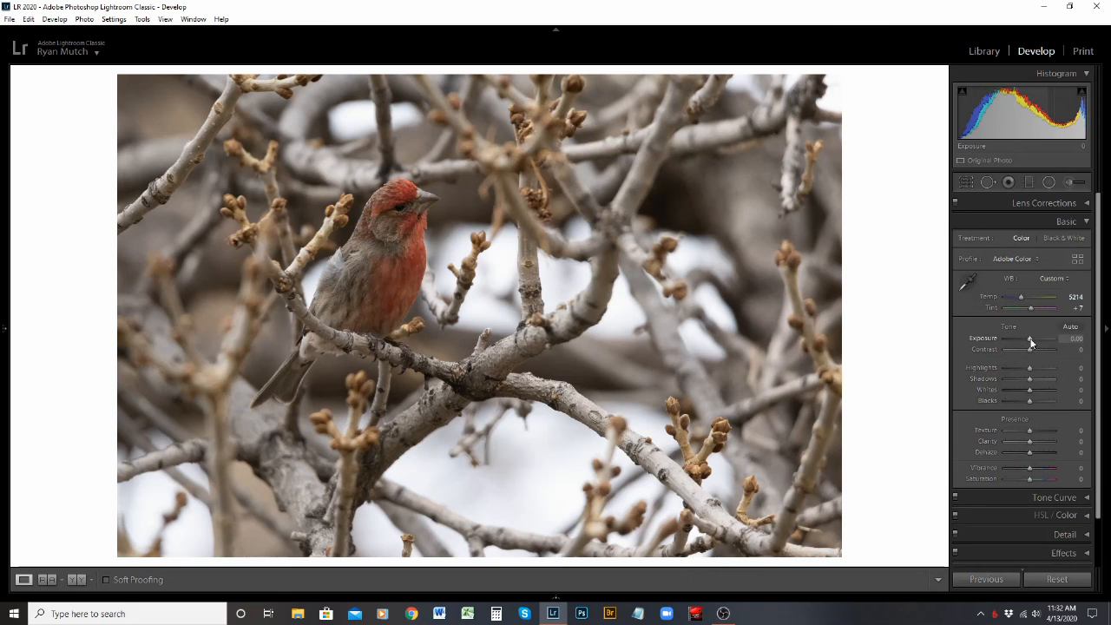
Raise the Exposure to +0.24, and set the Contrast to +36 after trying +29 and resetting it.
{"action": "left_click_drag", "start_coordinate": [1030, 340], "coordinate": [1032, 340]}
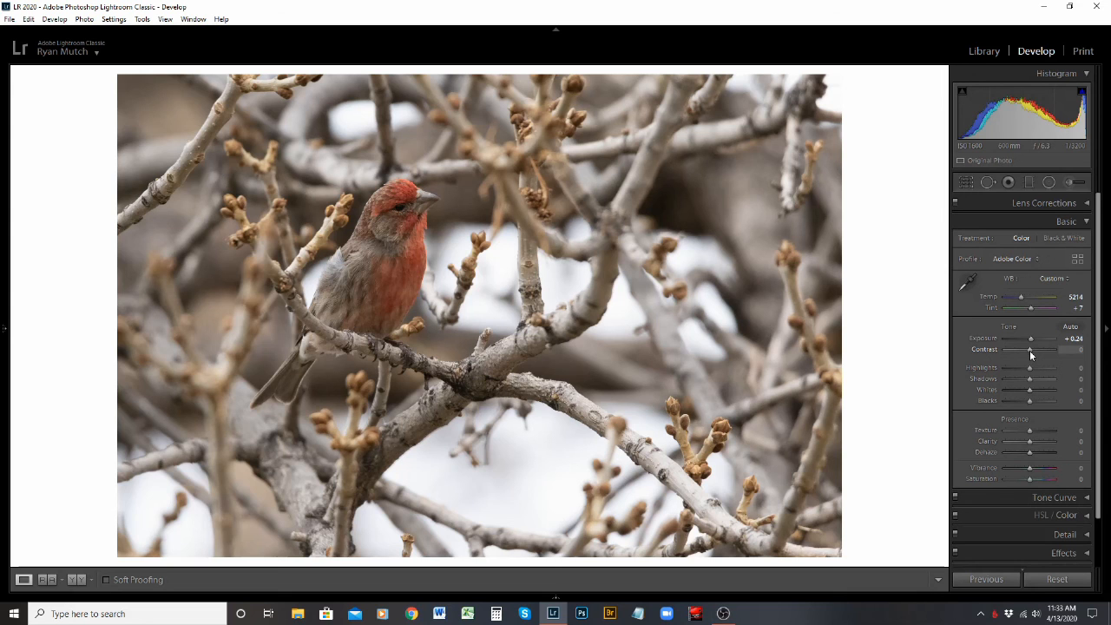
{"action": "left_click_drag", "start_coordinate": [1029, 349], "coordinate": [1037, 351]}
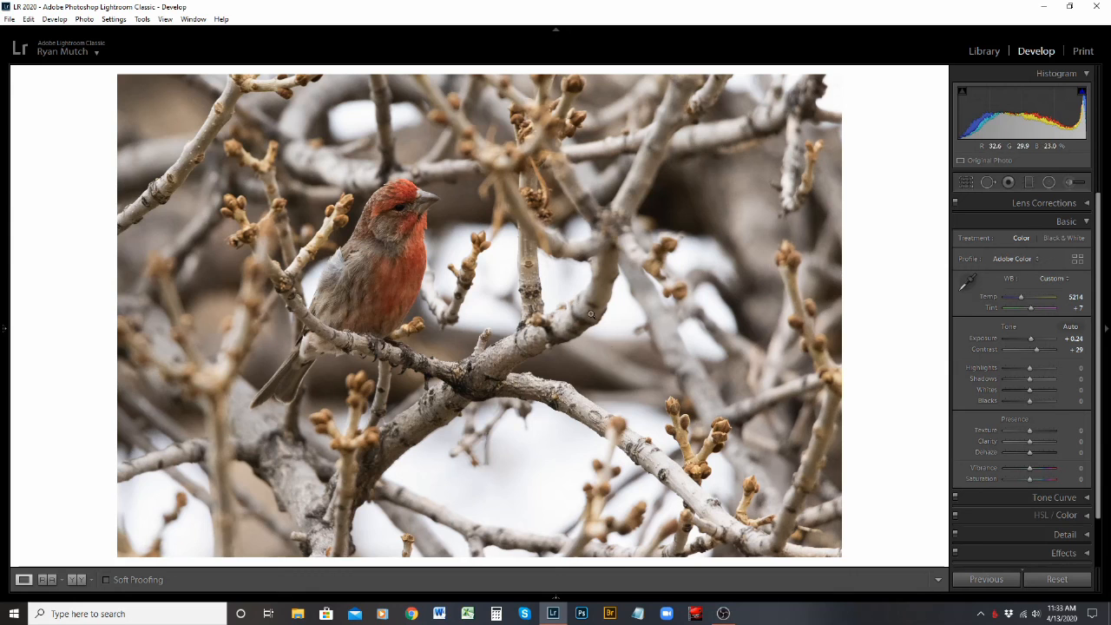
{"action": "double_click", "coordinate": [981, 349]}
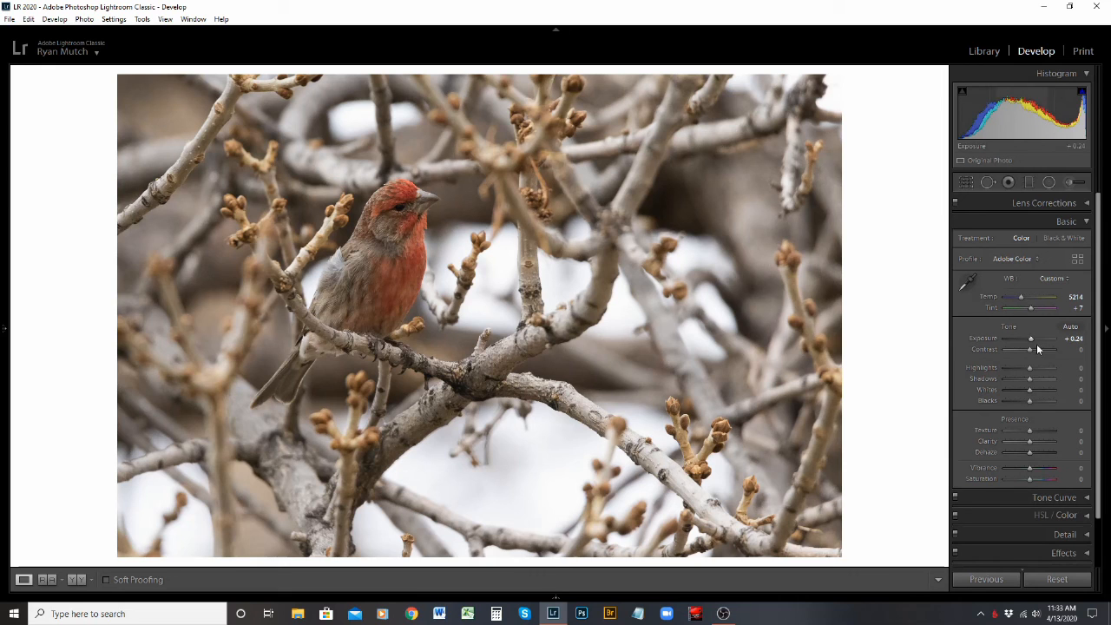
{"action": "left_click_drag", "start_coordinate": [1030, 349], "coordinate": [1039, 348]}
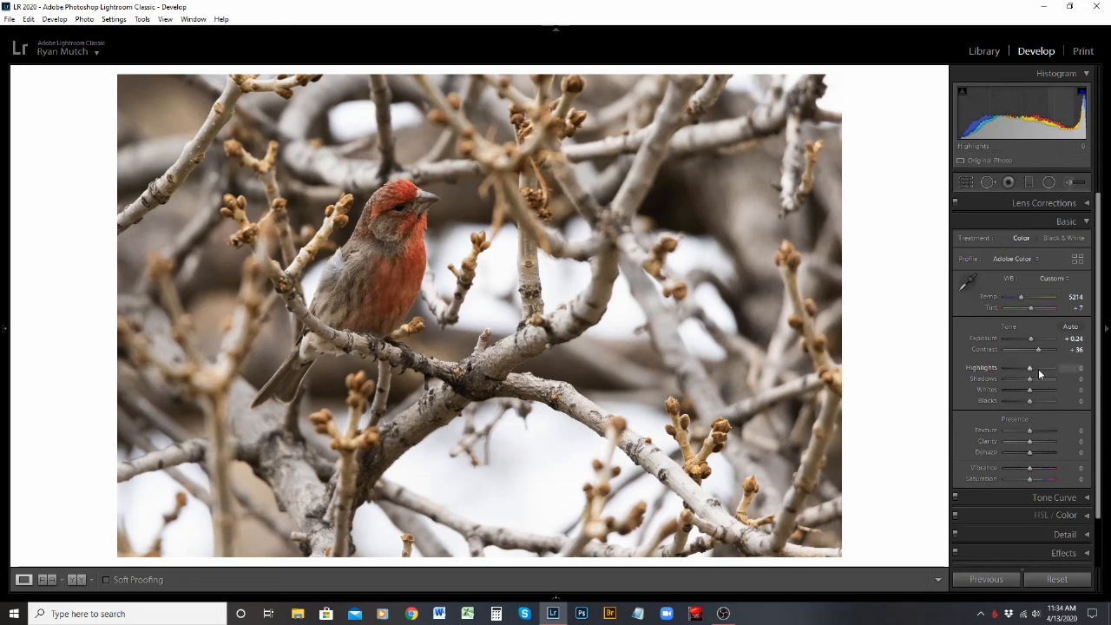
Try Highlights at +69 and preview the highlight clipping, and reset Highlights and set it to -40.
{"action": "left_click_drag", "start_coordinate": [1033, 372], "coordinate": [1046, 367]}
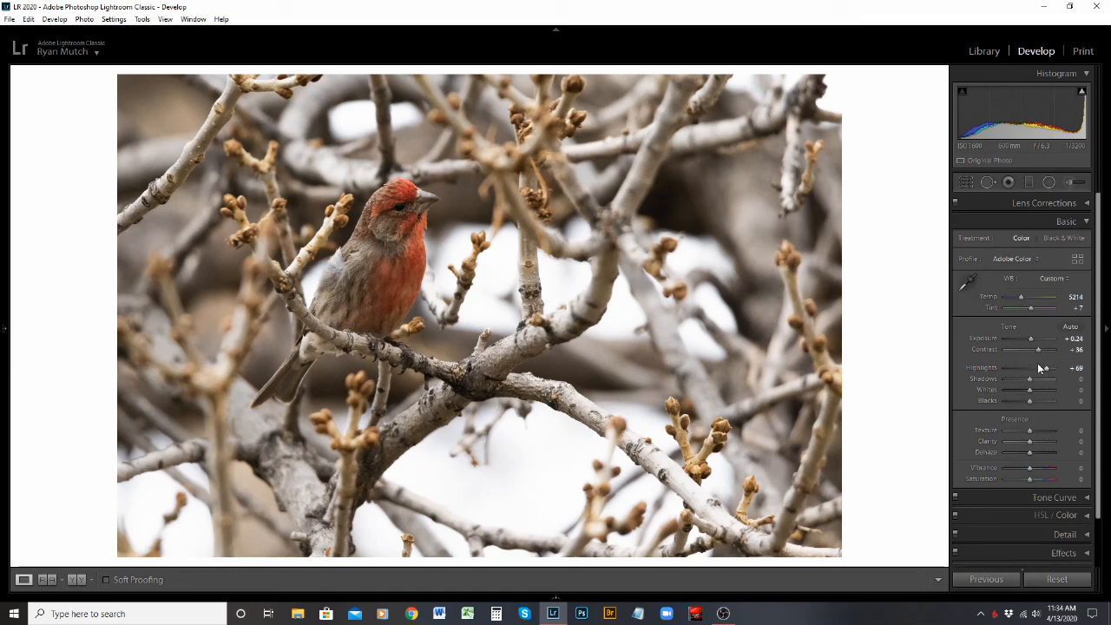
{"action": "mouse_move", "coordinate": [1081, 93]}
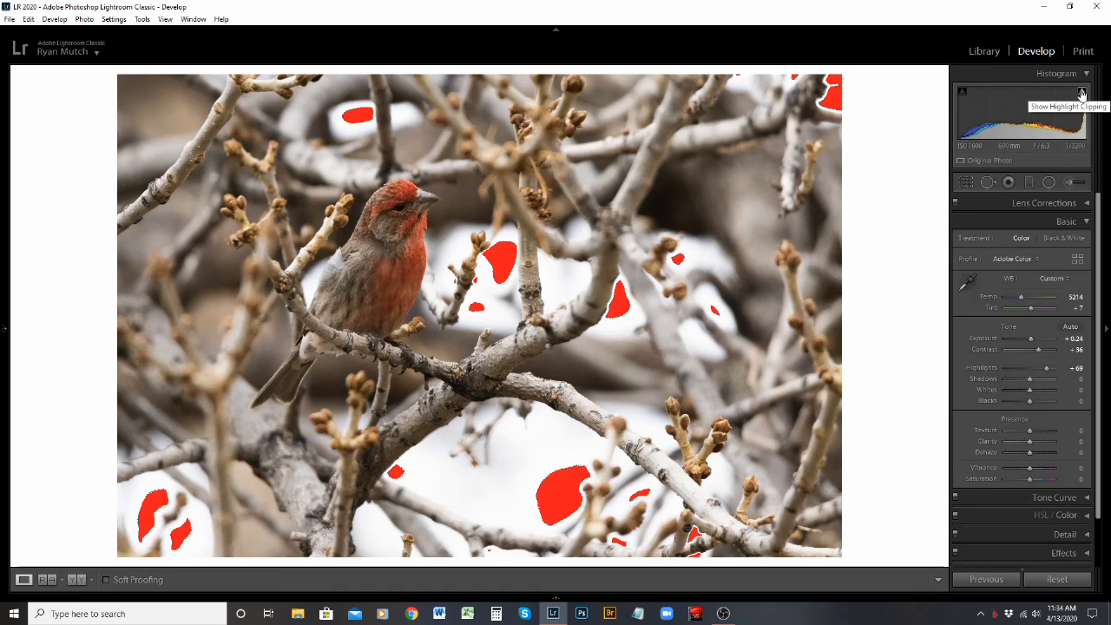
{"action": "double_click", "coordinate": [985, 368]}
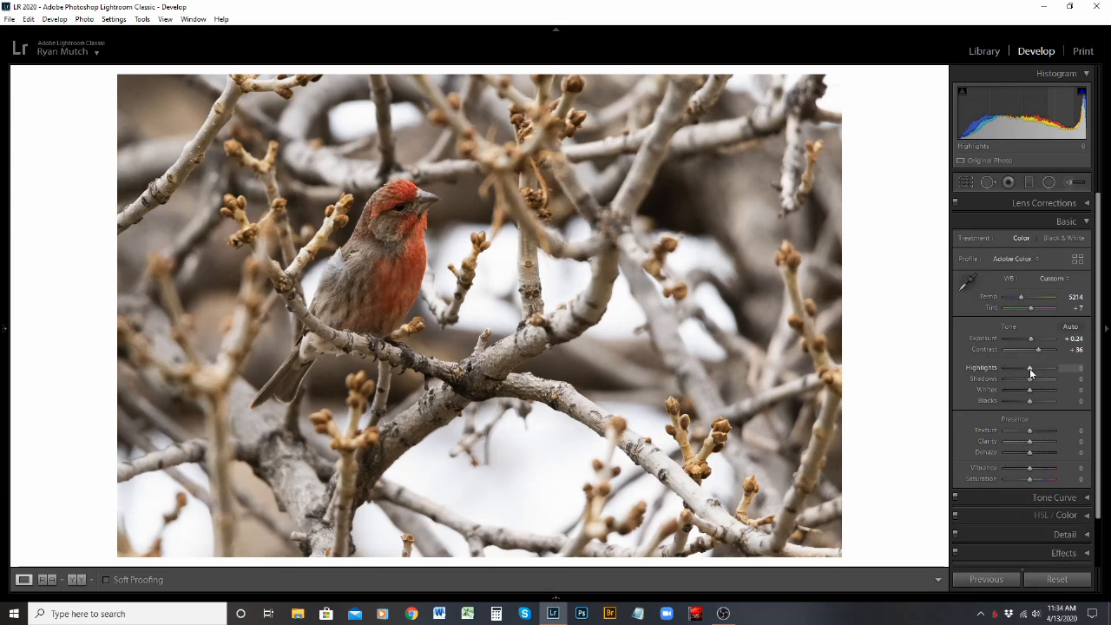
{"action": "left_click_drag", "start_coordinate": [1029, 370], "coordinate": [1020, 373]}
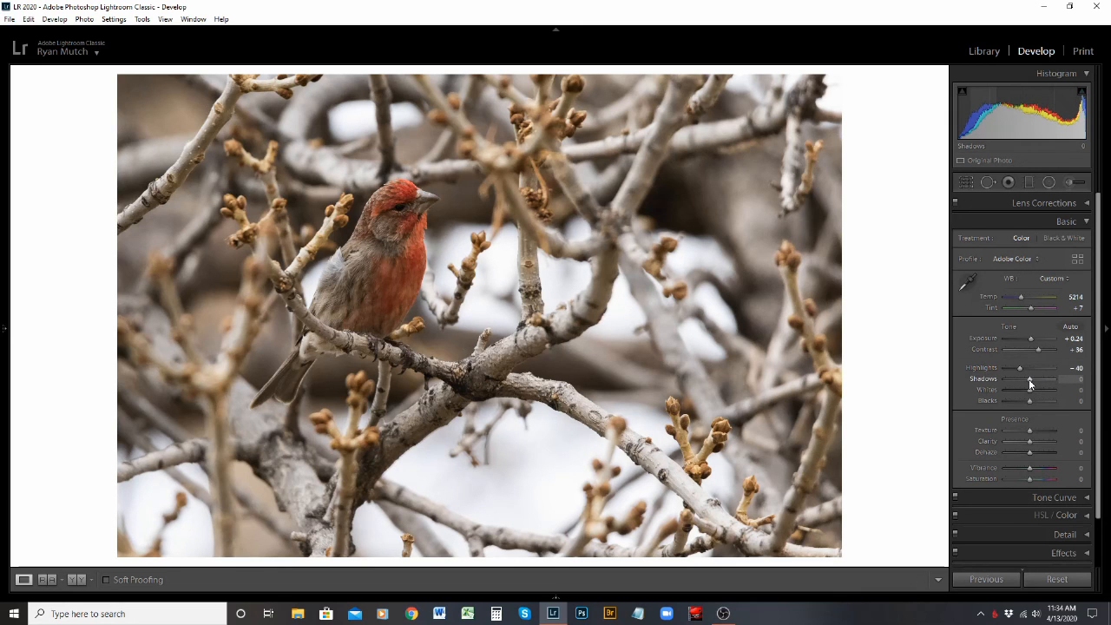
Try Shadows at +36 and +52, resetting after each attempt, and set Shadows to +33.
{"action": "left_click_drag", "start_coordinate": [1029, 379], "coordinate": [1039, 383]}
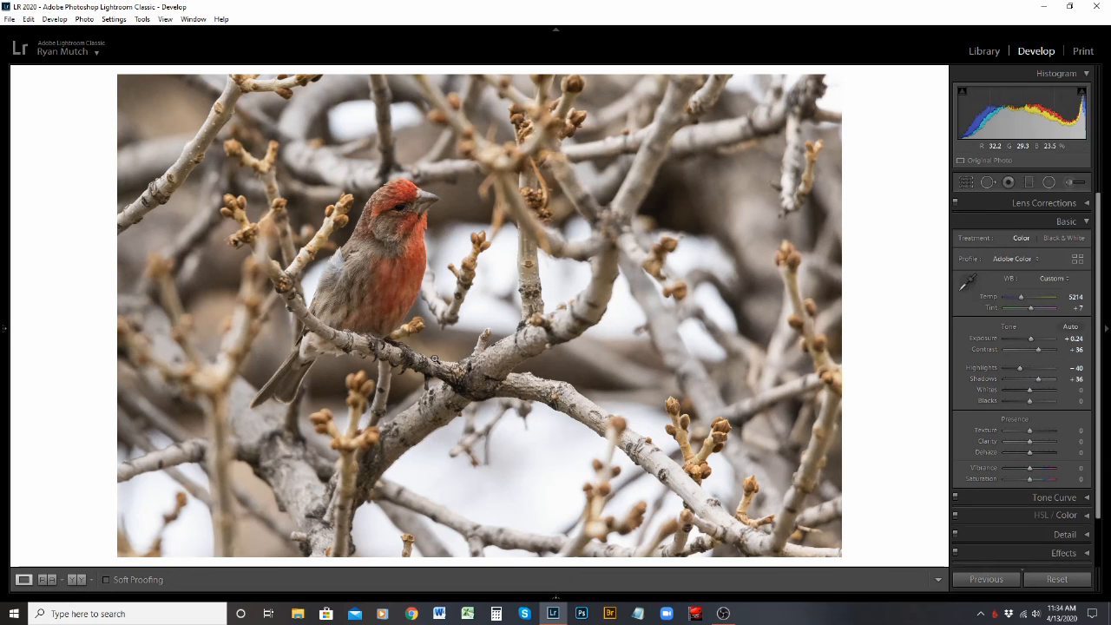
{"action": "double_click", "coordinate": [972, 378]}
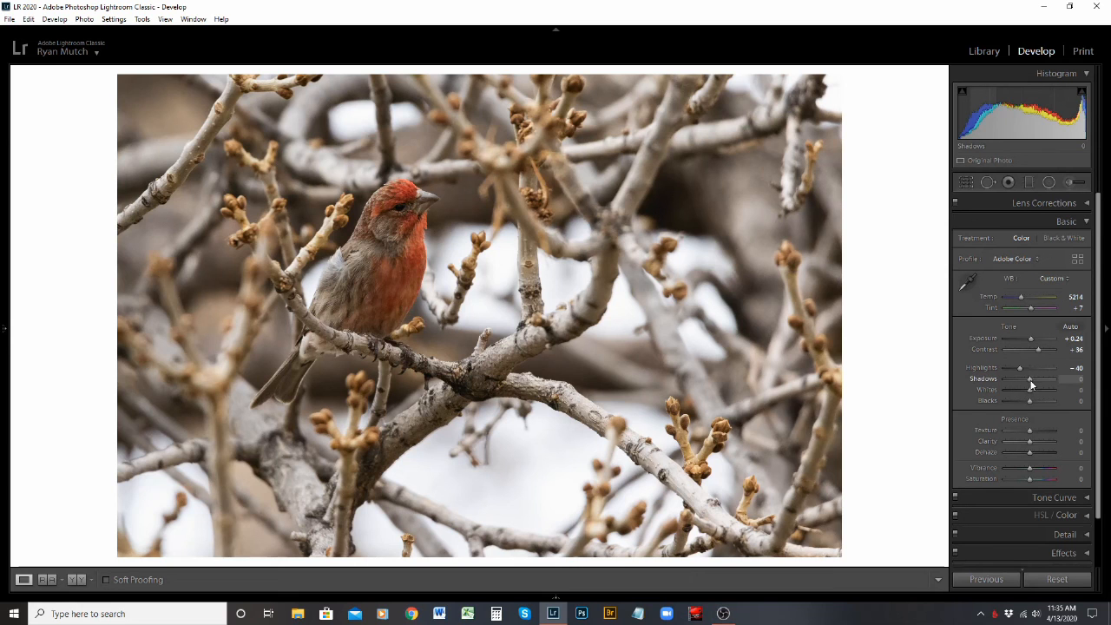
{"action": "left_click_drag", "start_coordinate": [1030, 379], "coordinate": [1042, 383]}
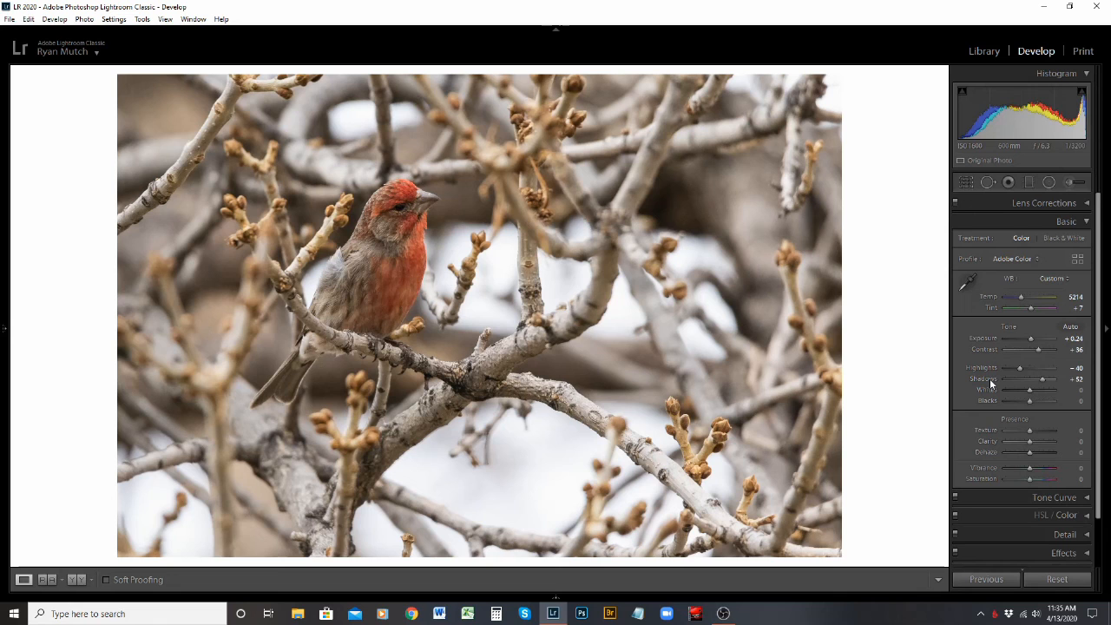
{"action": "double_click", "coordinate": [990, 384]}
{"action": "left_click", "coordinate": [1031, 380]}
{"action": "left_click_drag", "start_coordinate": [1031, 379], "coordinate": [1038, 380]}
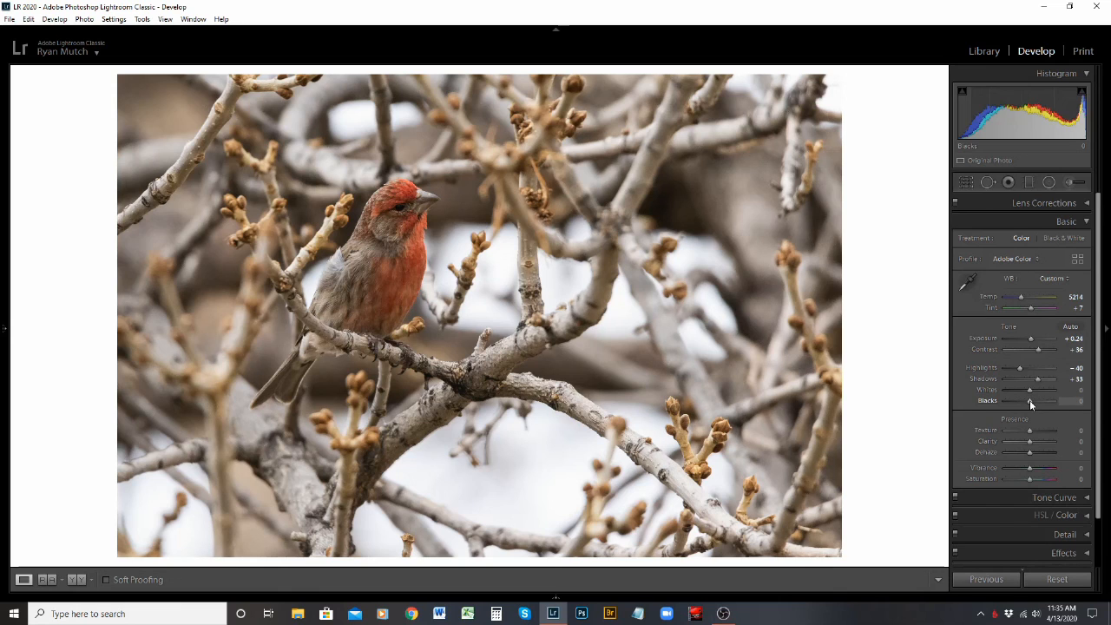
Preview the shadow clipping while trying Blacks at -26, reset Blacks, and set it to -33.
{"action": "left_click_drag", "start_coordinate": [1029, 400], "coordinate": [1028, 400]}
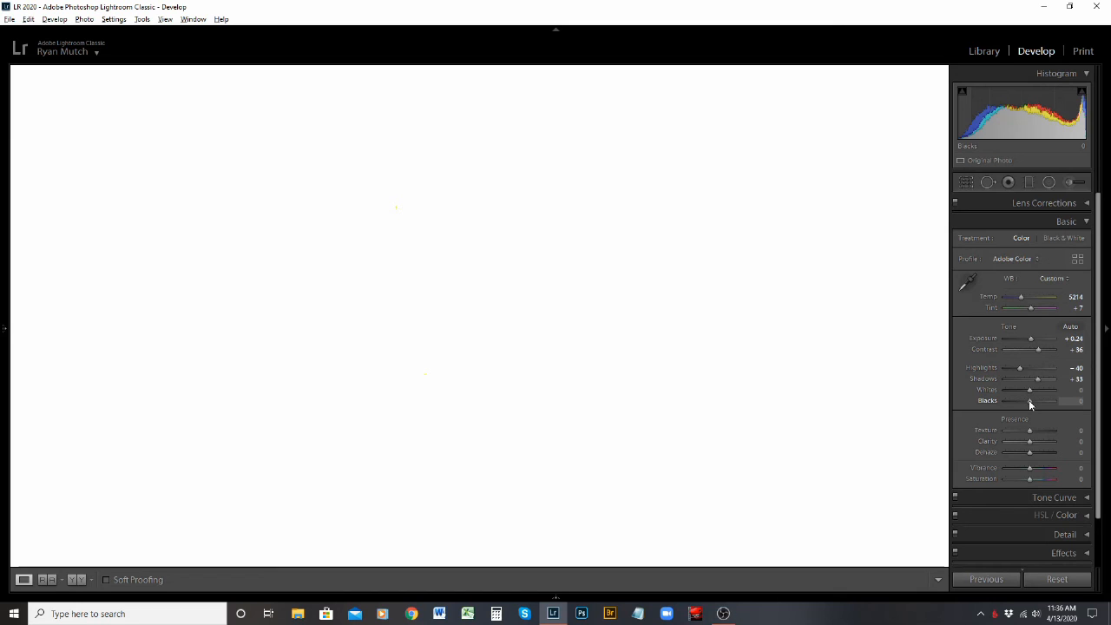
{"action": "left_click_drag", "start_coordinate": [1029, 404], "coordinate": [1027, 405]}
{"action": "left_click_drag", "start_coordinate": [1027, 405], "coordinate": [1023, 410]}
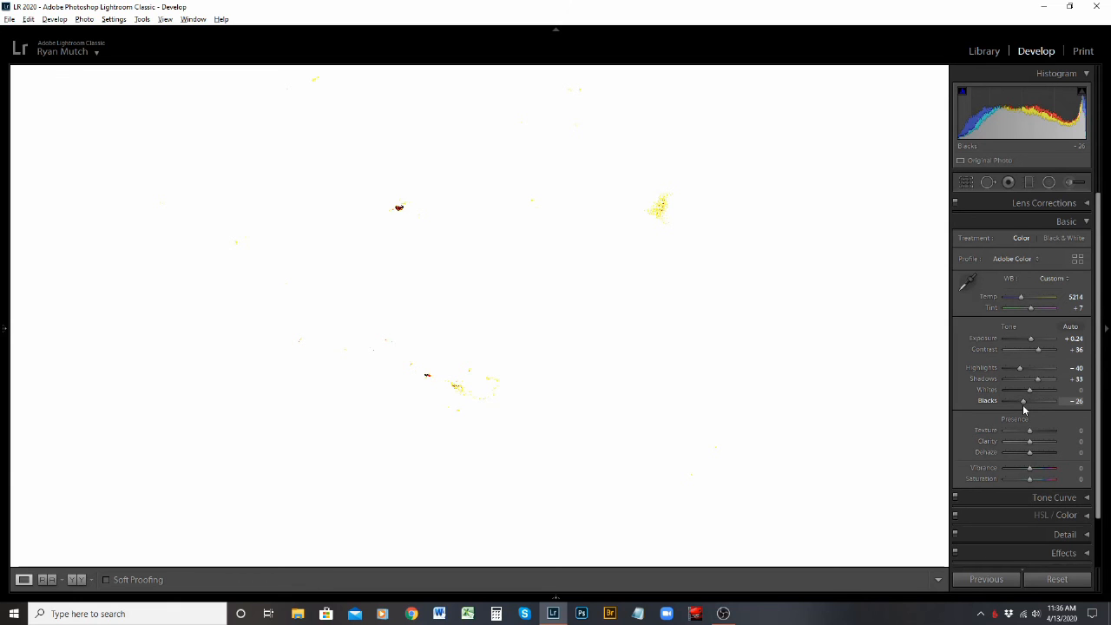
{"action": "left_click_drag", "start_coordinate": [1024, 408], "coordinate": [1024, 408]}
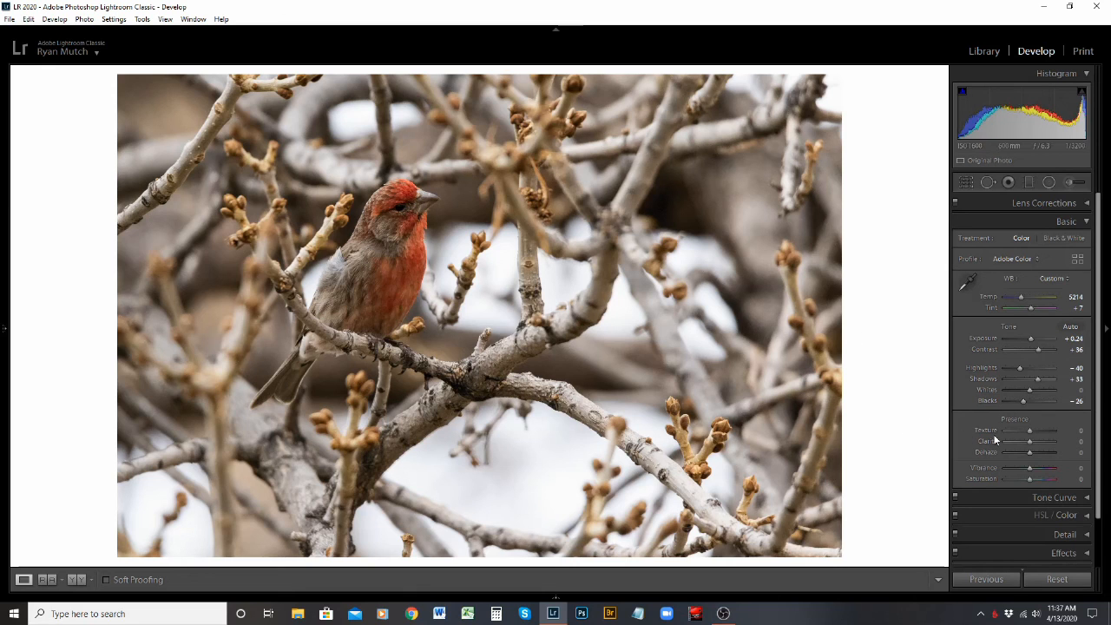
{"action": "double_click", "coordinate": [986, 403]}
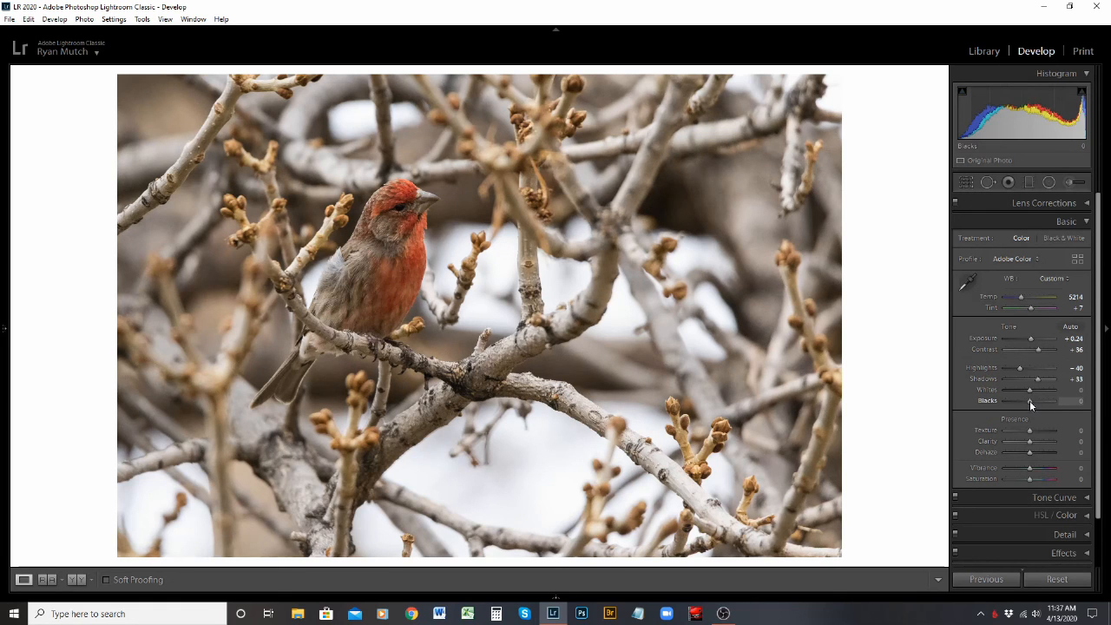
{"action": "left_click_drag", "start_coordinate": [1029, 401], "coordinate": [1022, 402]}
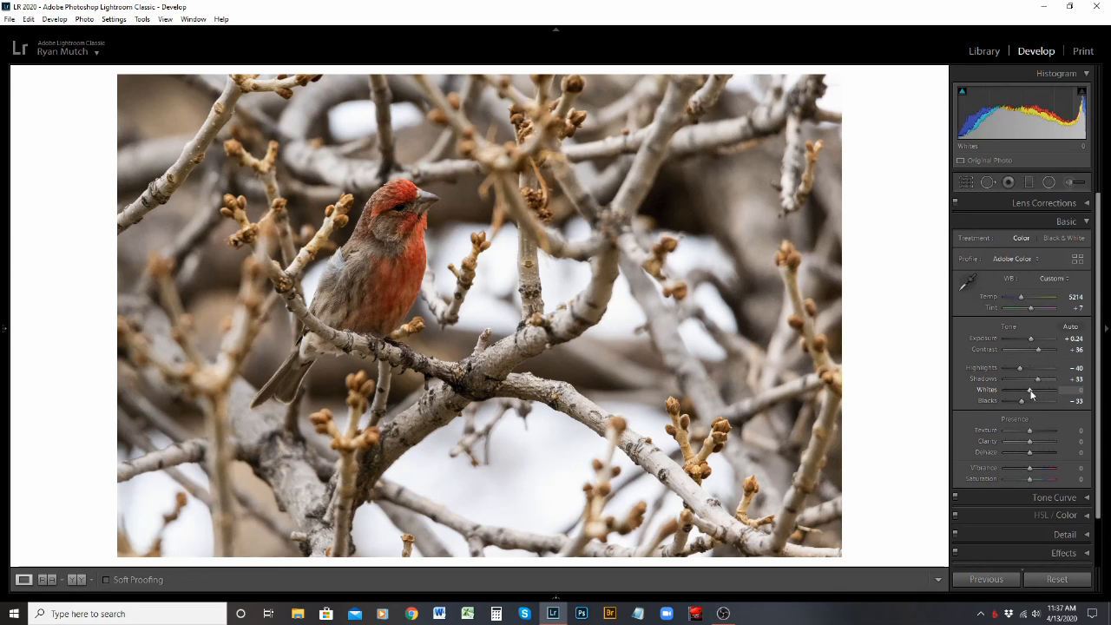
Try Whites at -100 and reset it, and preview the highlight clipping with Whites at +17 and +12.
{"action": "left_click_drag", "start_coordinate": [1031, 394], "coordinate": [1003, 391]}
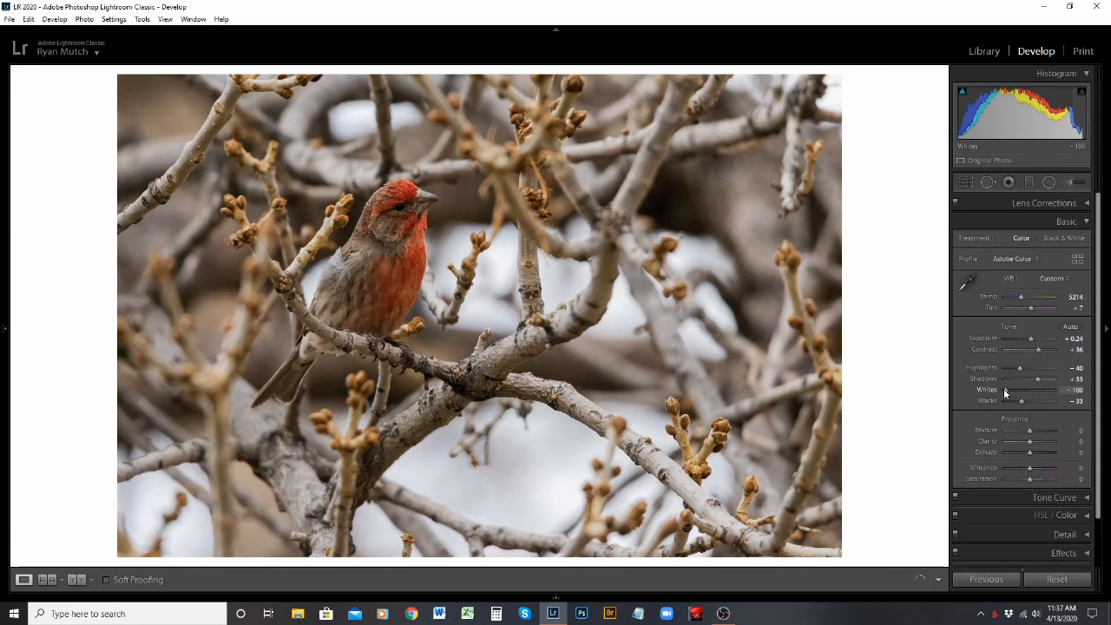
{"action": "left_click_drag", "start_coordinate": [1003, 393], "coordinate": [997, 392]}
{"action": "double_click", "coordinate": [990, 392]}
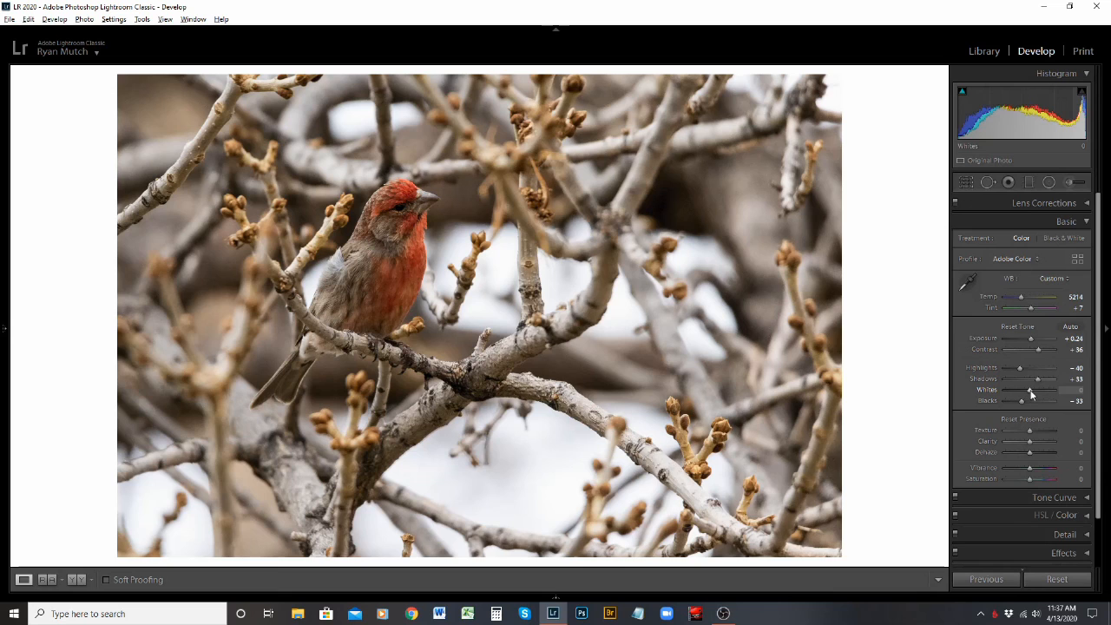
{"action": "left_click", "coordinate": [1031, 394], "text": "alt"}
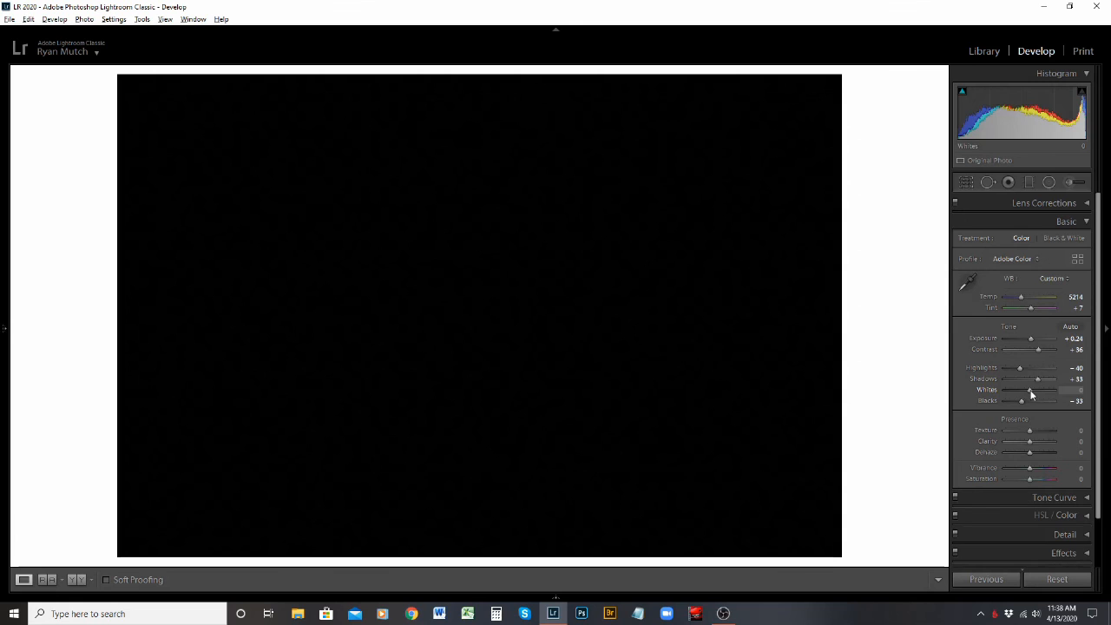
{"action": "left_click_drag", "start_coordinate": [1030, 390], "coordinate": [1034, 394]}
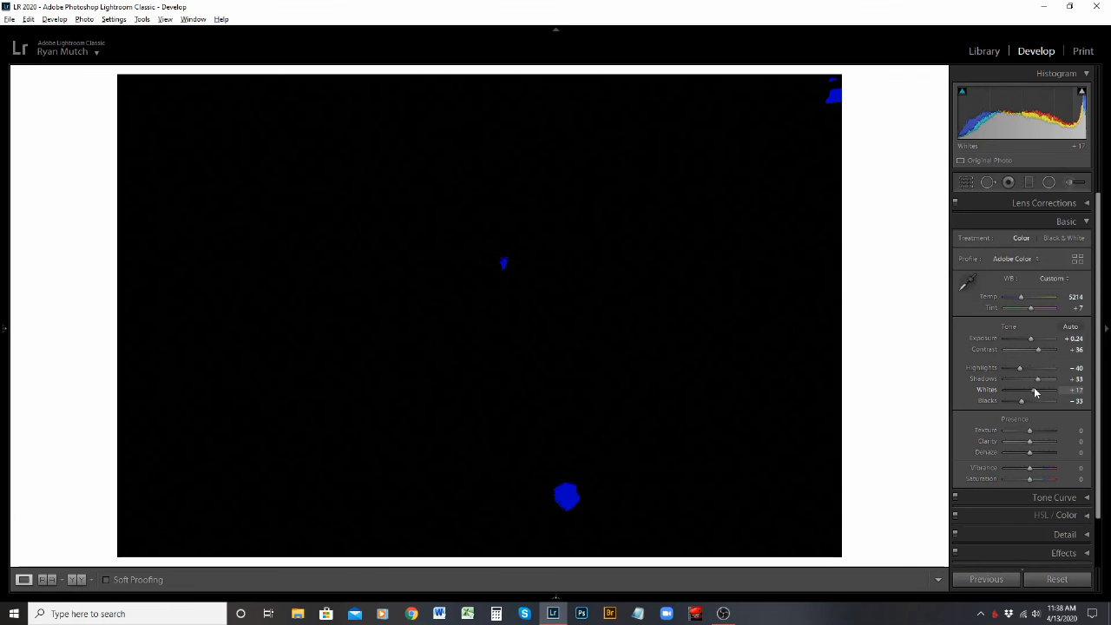
{"action": "left_click_drag", "start_coordinate": [1034, 393], "coordinate": [1033, 395]}
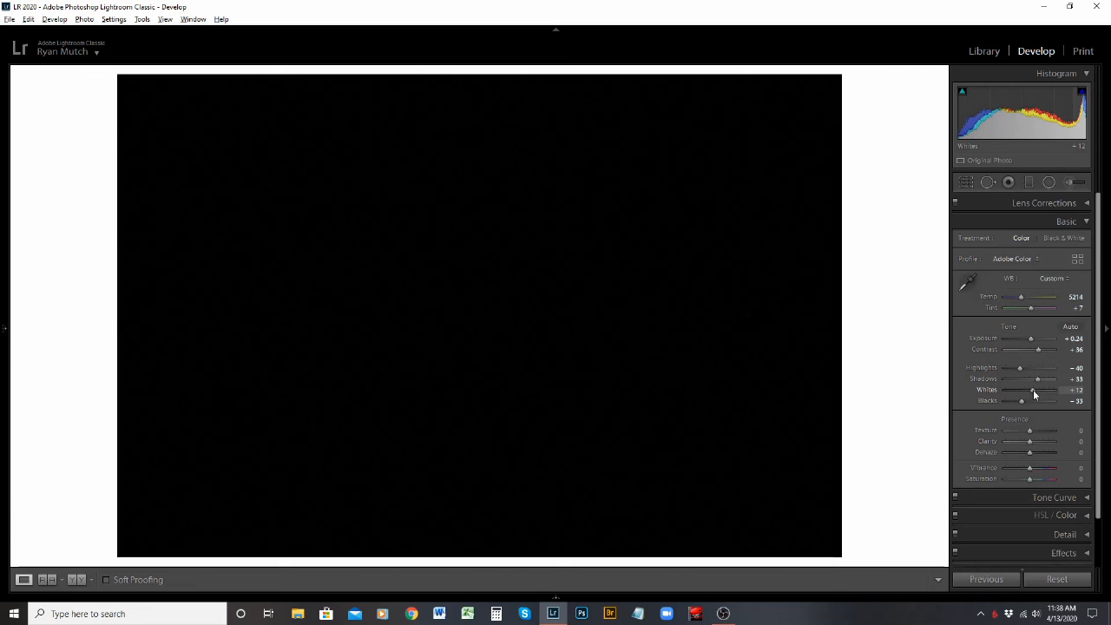
{"action": "left_click_drag", "start_coordinate": [1033, 395], "coordinate": [1034, 395]}
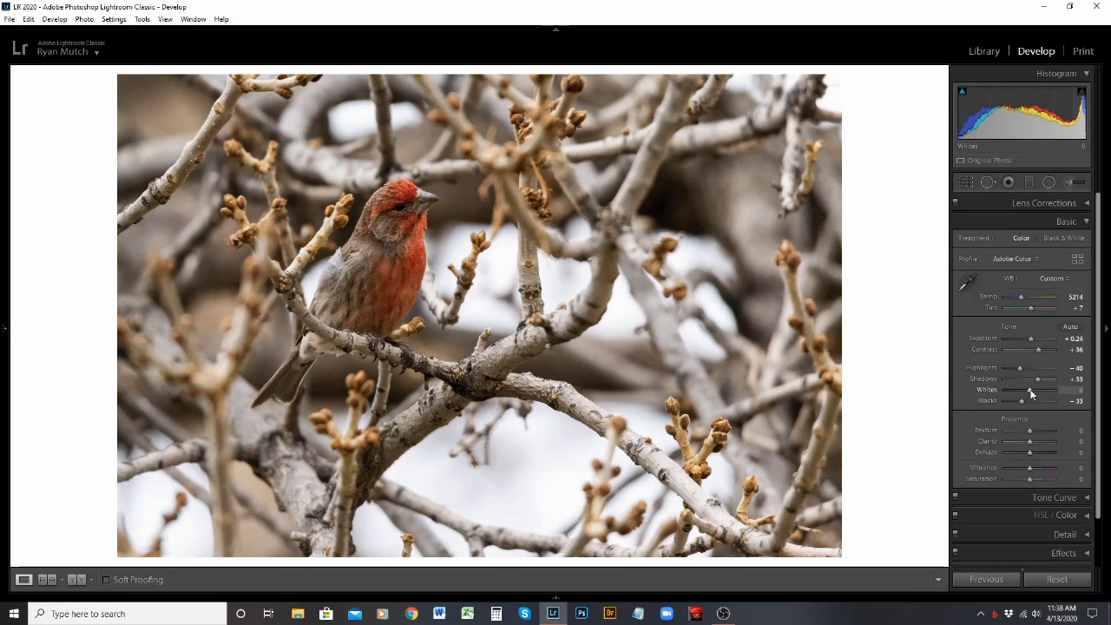
Try Whites at +100, reset it, and set Whites to +14.
{"action": "left_click_drag", "start_coordinate": [1030, 393], "coordinate": [1059, 392]}
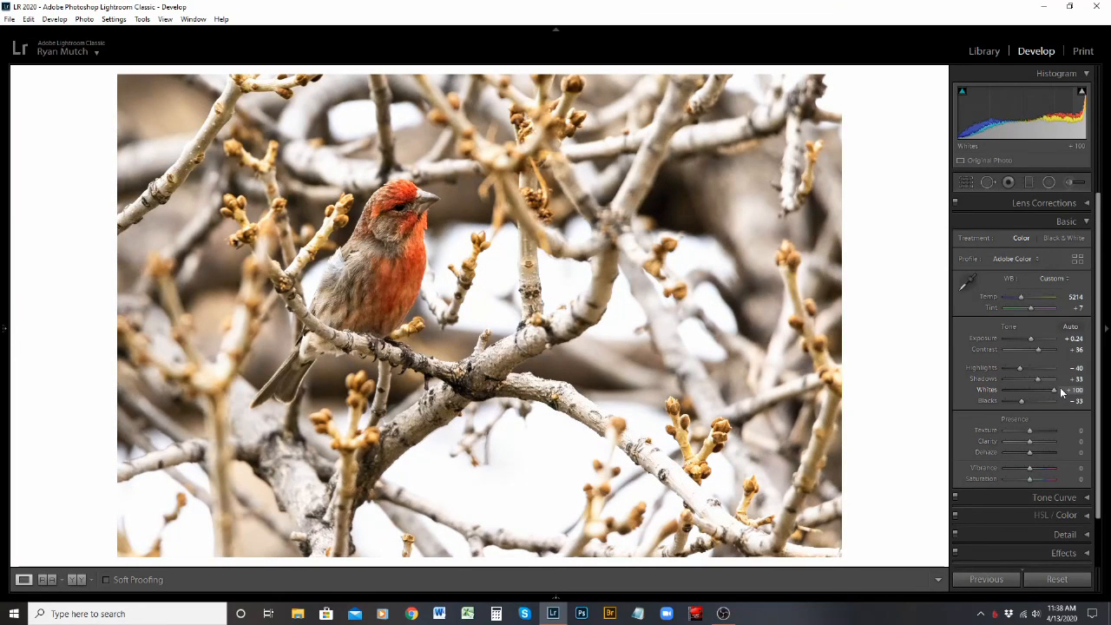
{"action": "double_click", "coordinate": [986, 389]}
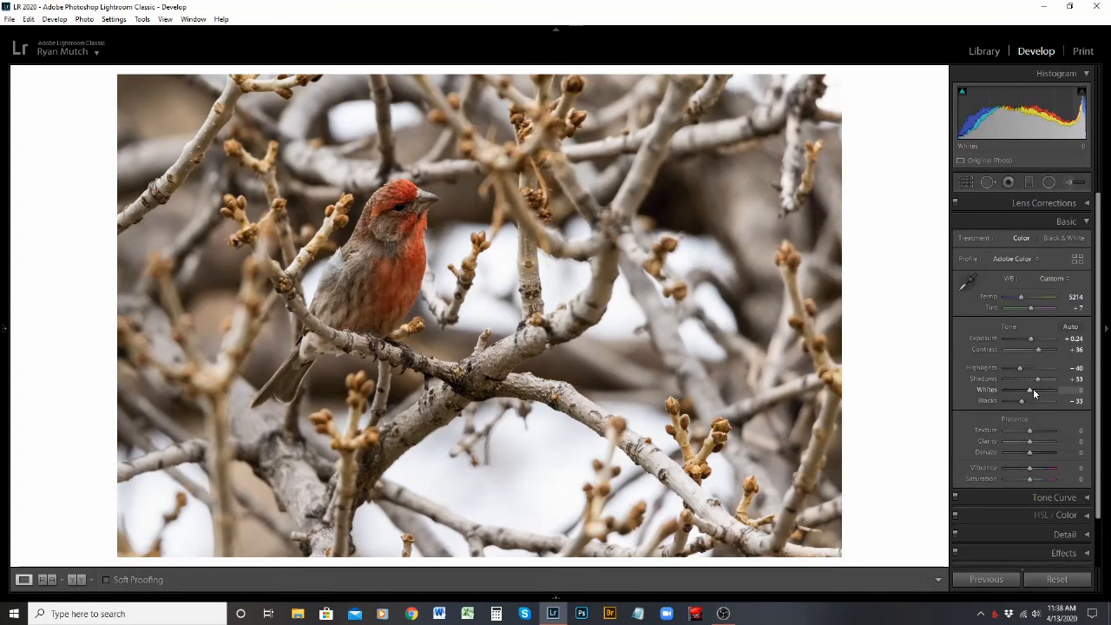
{"action": "left_click_drag", "start_coordinate": [1030, 391], "coordinate": [1032, 390]}
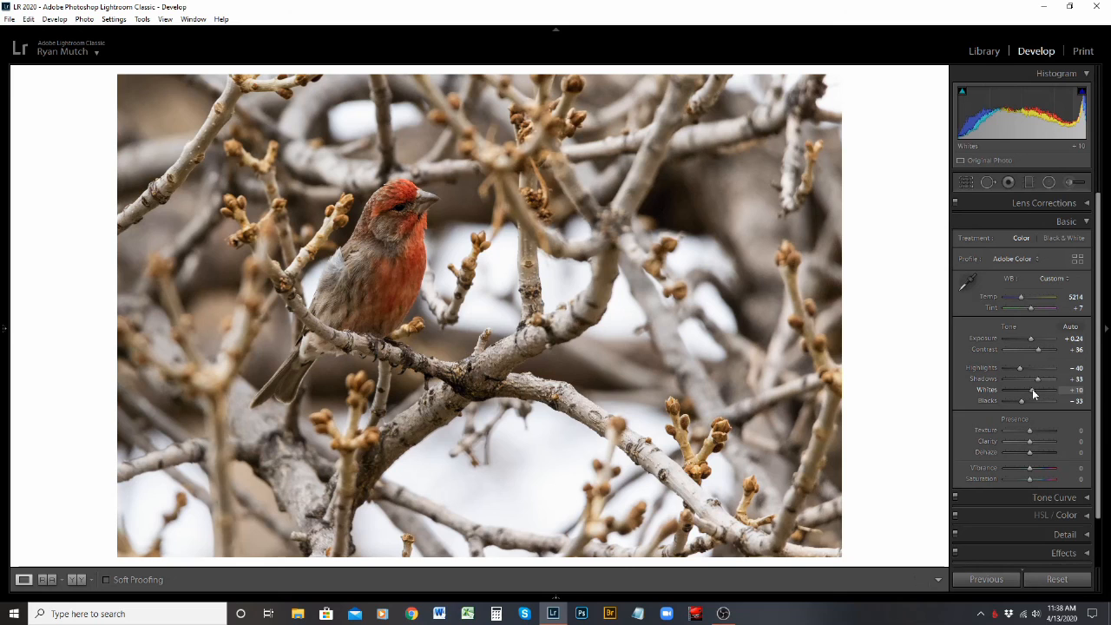
{"action": "left_click_drag", "start_coordinate": [1031, 390], "coordinate": [1034, 392]}
Zoom in on the bird's head, try Texture at +60 and +88, reset it, and set Texture to +36.
{"action": "left_click_drag", "start_coordinate": [1100, 356], "coordinate": [1100, 433]}
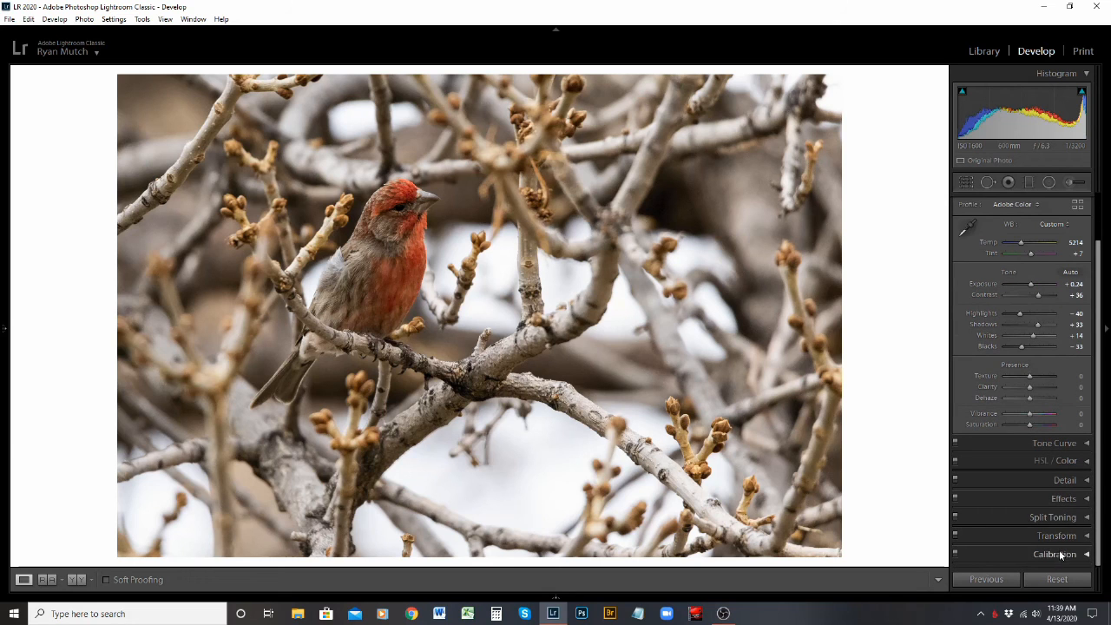
{"action": "left_click_drag", "start_coordinate": [1102, 457], "coordinate": [1103, 403]}
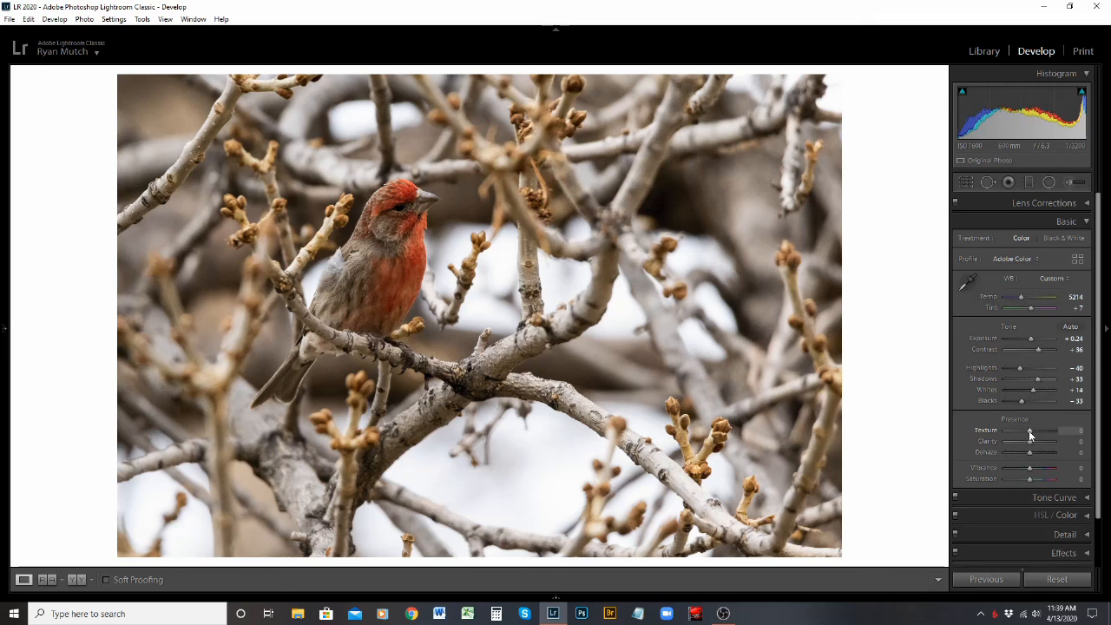
{"action": "left_click", "coordinate": [384, 246]}
{"action": "left_click_drag", "start_coordinate": [414, 164], "coordinate": [546, 261]}
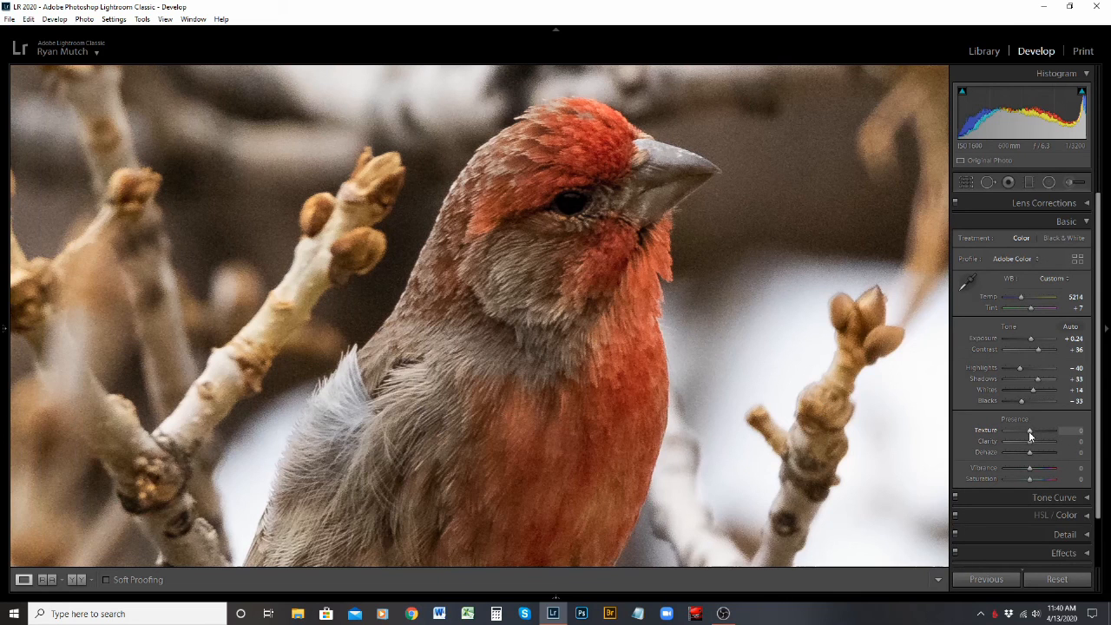
{"action": "left_click_drag", "start_coordinate": [1028, 429], "coordinate": [1042, 429]}
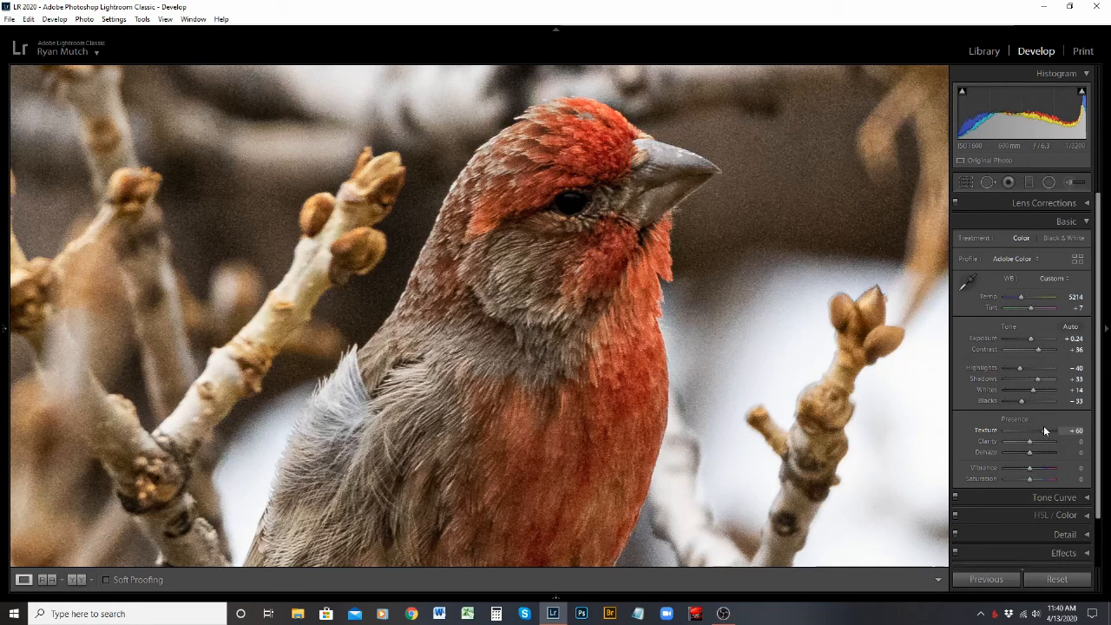
{"action": "left_click_drag", "start_coordinate": [1045, 430], "coordinate": [1047, 429]}
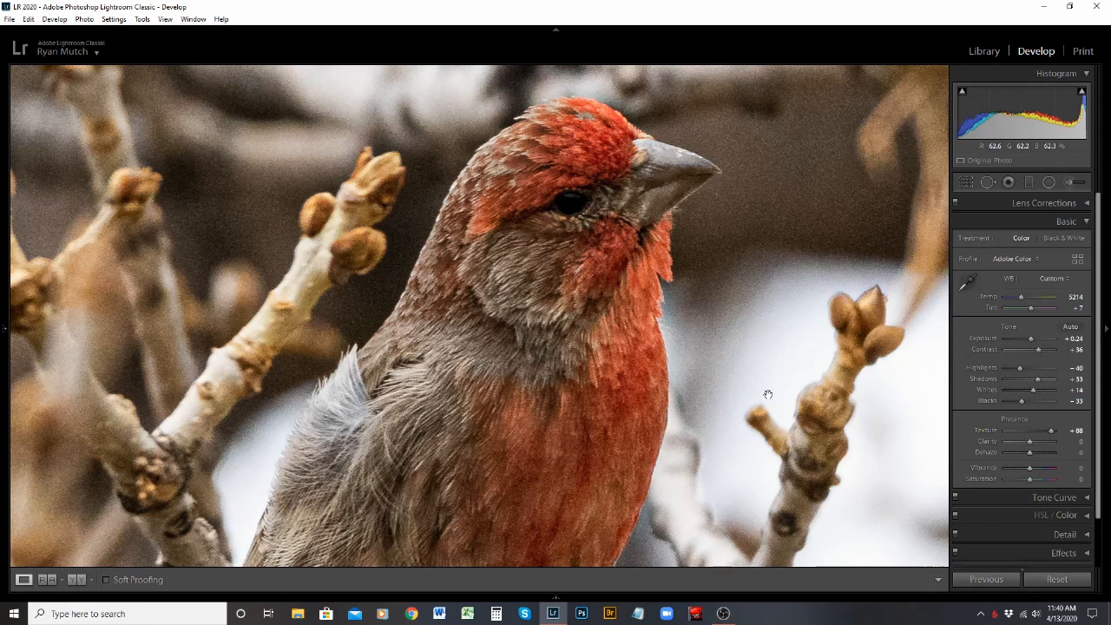
{"action": "double_click", "coordinate": [991, 432]}
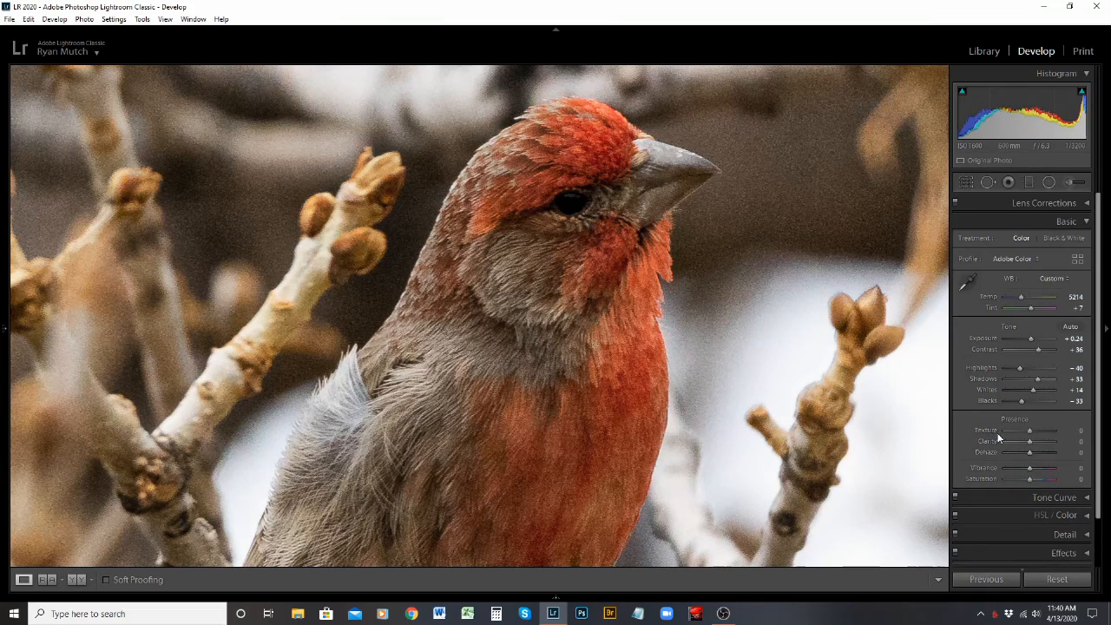
{"action": "left_click_drag", "start_coordinate": [1030, 431], "coordinate": [1038, 431]}
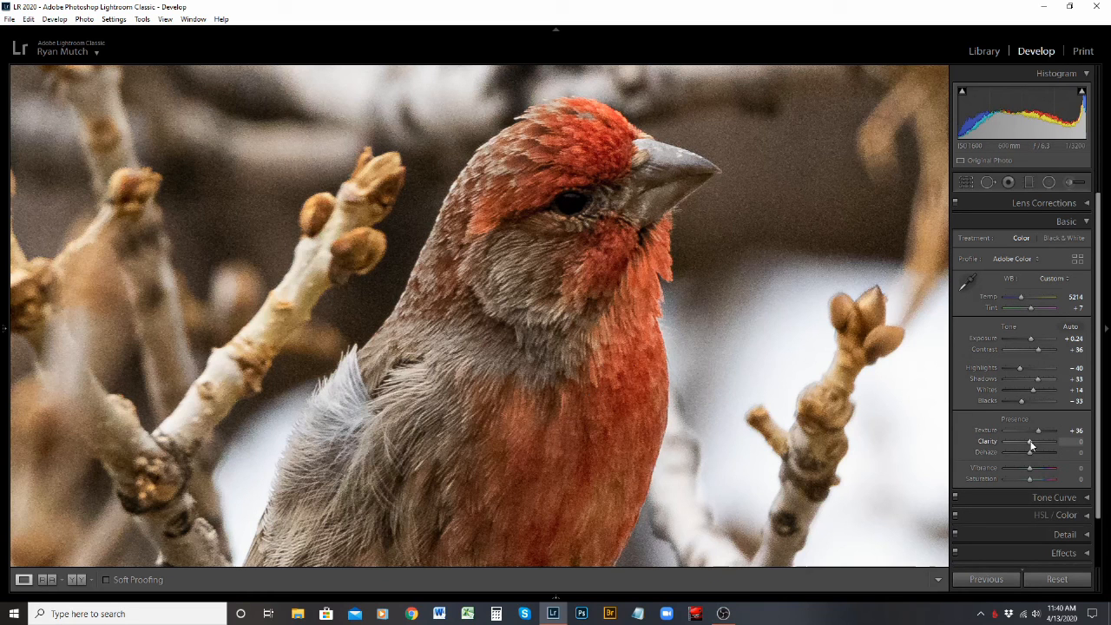
Try Clarity at +52 on the whole photo, check the bird up close, and reset Clarity.
{"action": "key", "text": "z"}
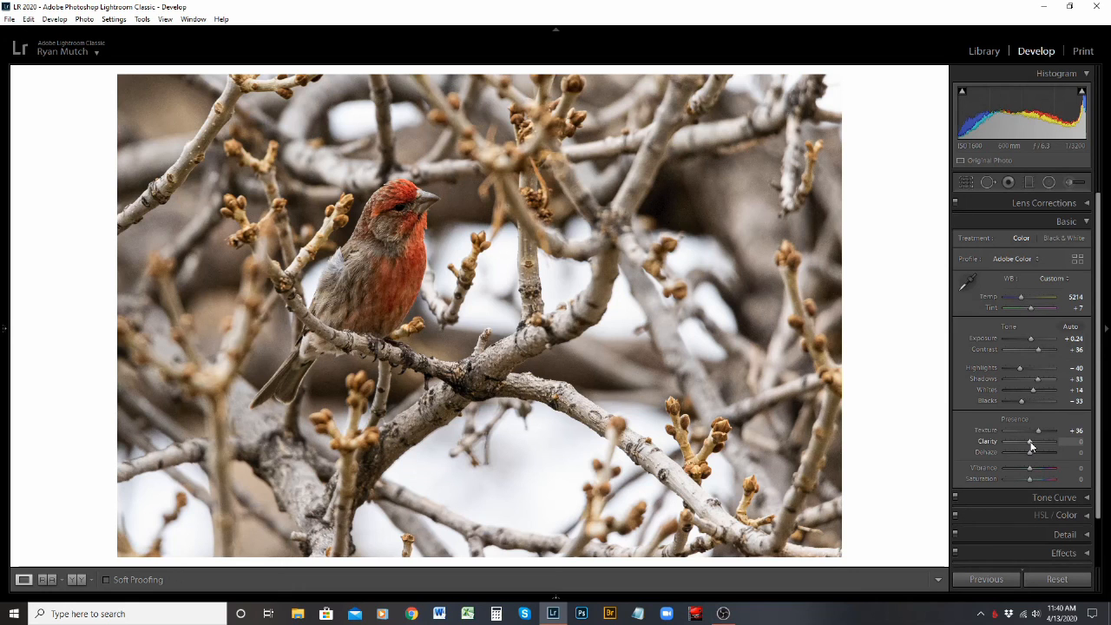
{"action": "left_click_drag", "start_coordinate": [1033, 444], "coordinate": [1043, 446]}
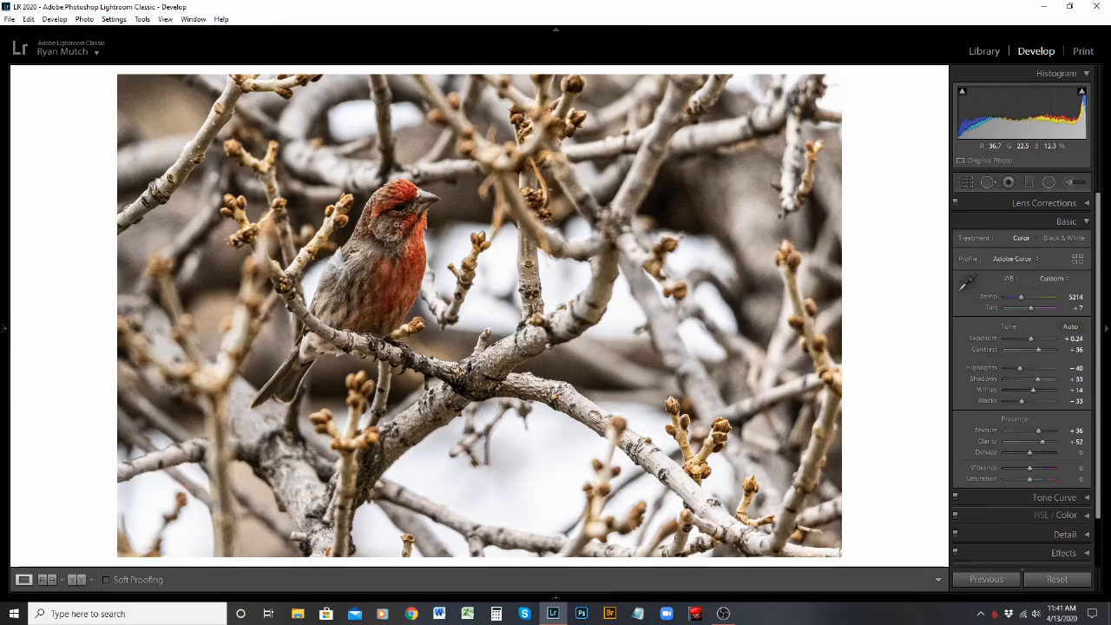
{"action": "left_click", "coordinate": [398, 229]}
{"action": "left_click_drag", "start_coordinate": [399, 232], "coordinate": [588, 369]}
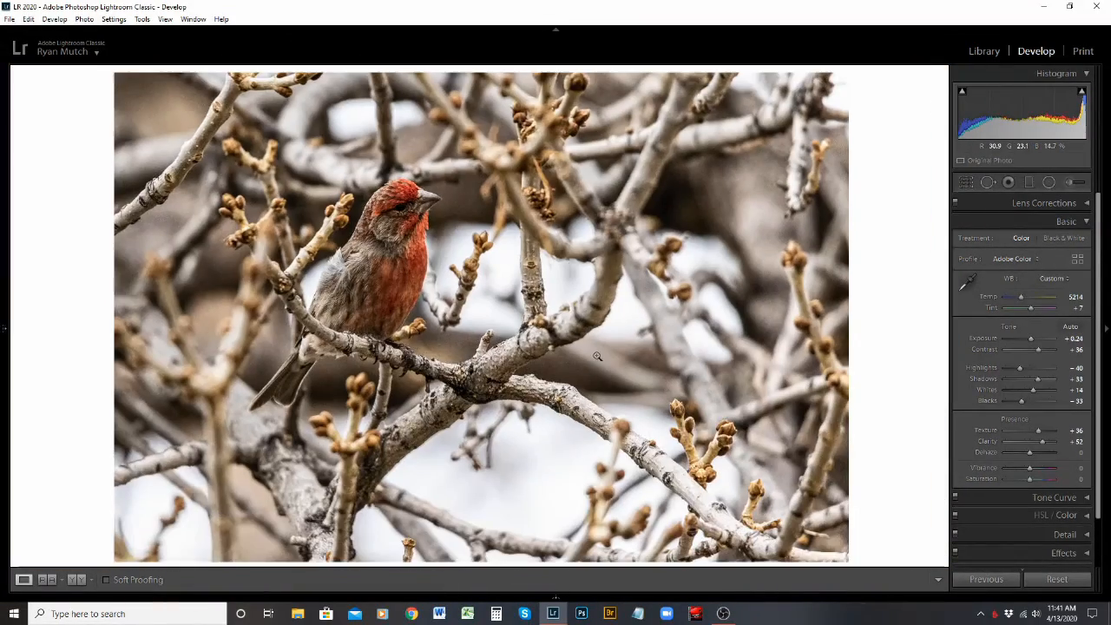
{"action": "left_click", "coordinate": [599, 332]}
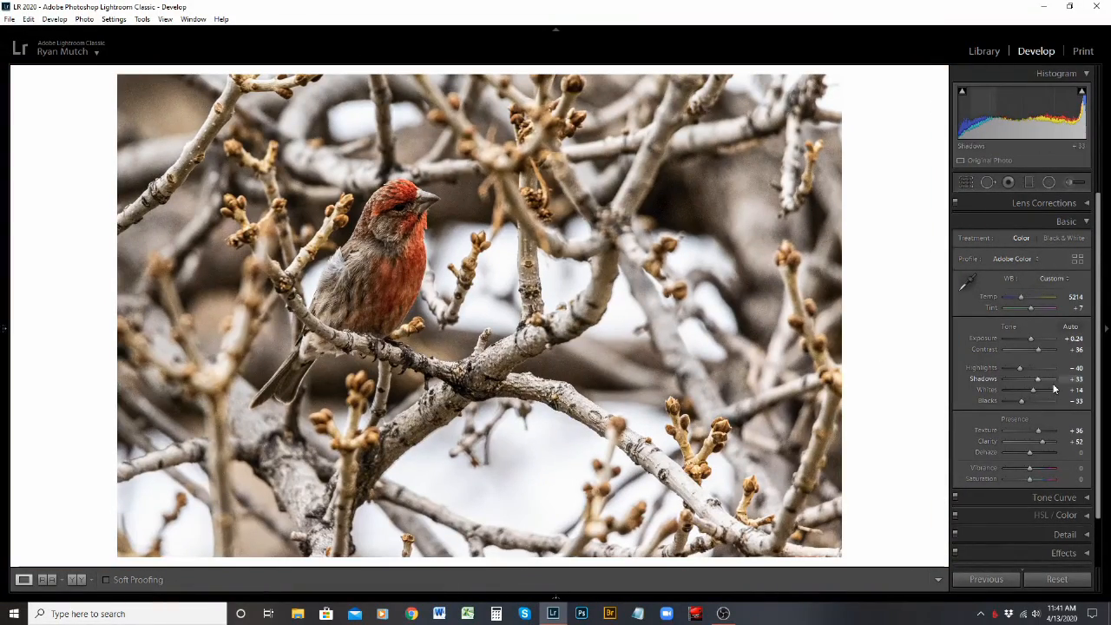
{"action": "double_click", "coordinate": [990, 442]}
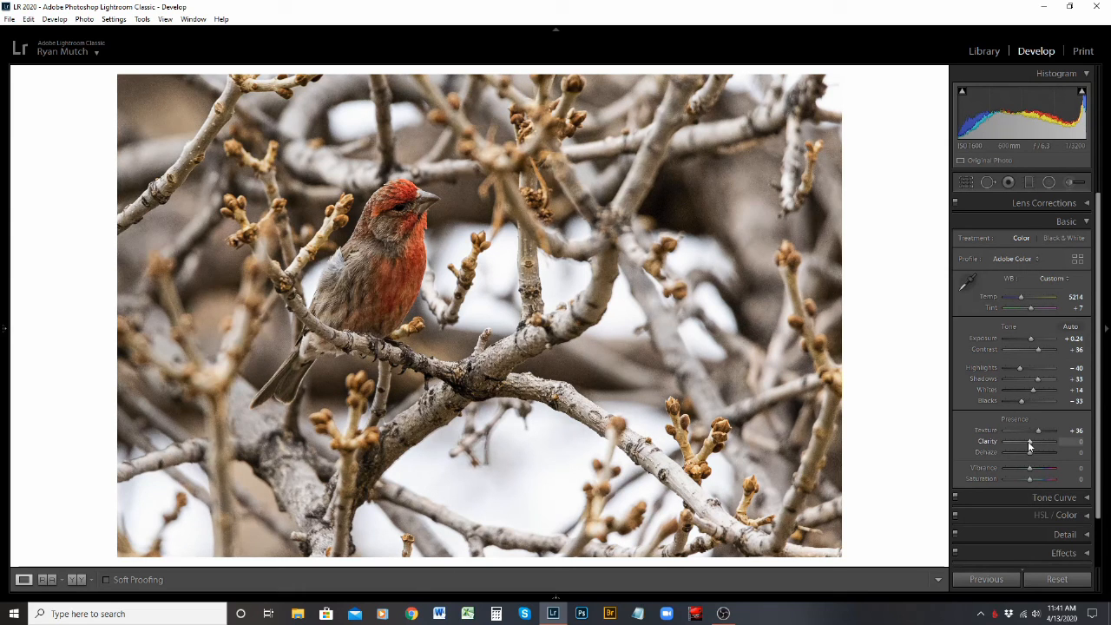
Set Clarity to +10 with the bird zoomed in, and inspect the feather and branch detail.
{"action": "left_click", "coordinate": [387, 234]}
{"action": "left_click_drag", "start_coordinate": [530, 229], "coordinate": [499, 217]}
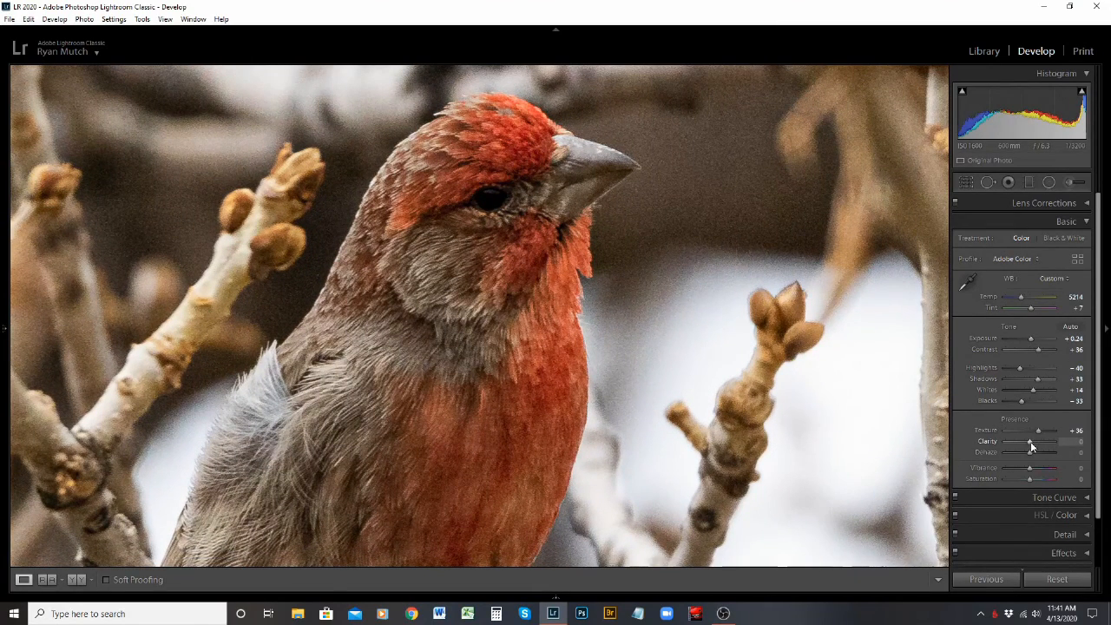
{"action": "left_click_drag", "start_coordinate": [1030, 441], "coordinate": [1034, 439]}
{"action": "left_click_drag", "start_coordinate": [1035, 443], "coordinate": [1034, 444]}
{"action": "double_click", "coordinate": [1032, 442]}
{"action": "left_click_drag", "start_coordinate": [1031, 442], "coordinate": [1032, 440]}
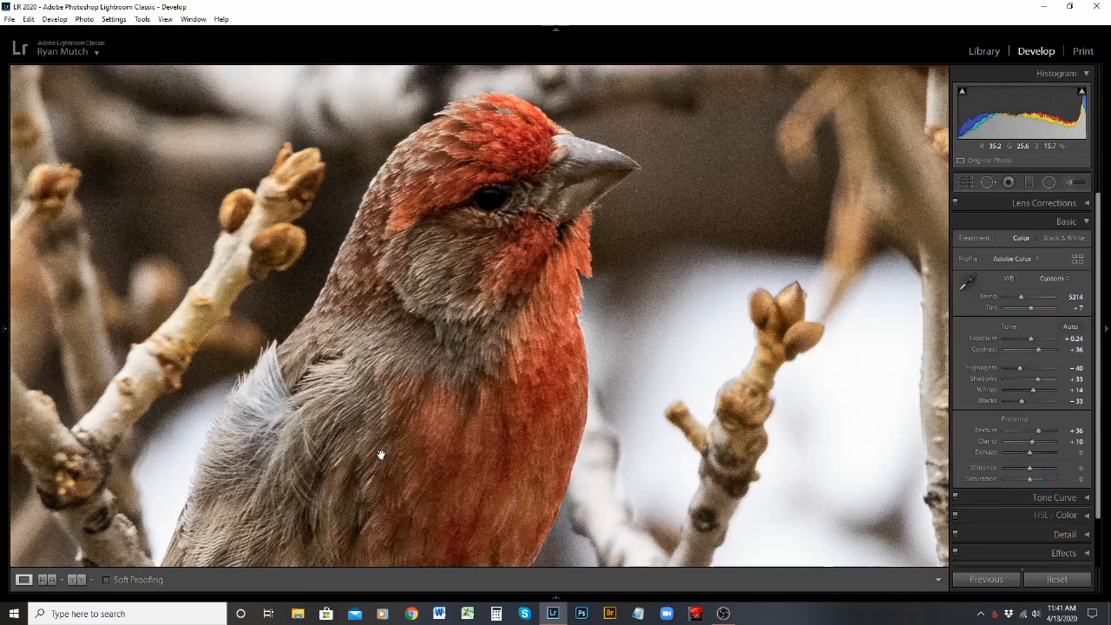
{"action": "left_click_drag", "start_coordinate": [410, 399], "coordinate": [522, 168]}
{"action": "left_click_drag", "start_coordinate": [417, 377], "coordinate": [605, 146]}
{"action": "left_click_drag", "start_coordinate": [447, 282], "coordinate": [442, 523]}
{"action": "left_click_drag", "start_coordinate": [572, 232], "coordinate": [532, 192]}
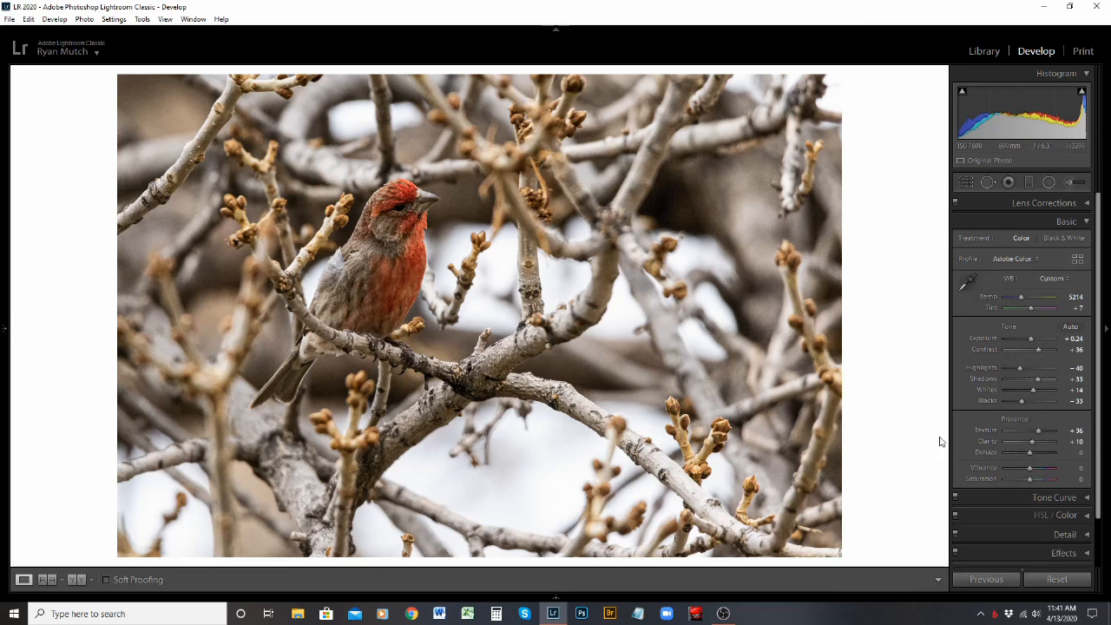
Set Texture to +21, try Dehaze at +17, set Dehaze to +10, and check the shadow clipping.
{"action": "left_click_drag", "start_coordinate": [1038, 433], "coordinate": [1033, 428]}
{"action": "left_click_drag", "start_coordinate": [1029, 451], "coordinate": [1033, 450]}
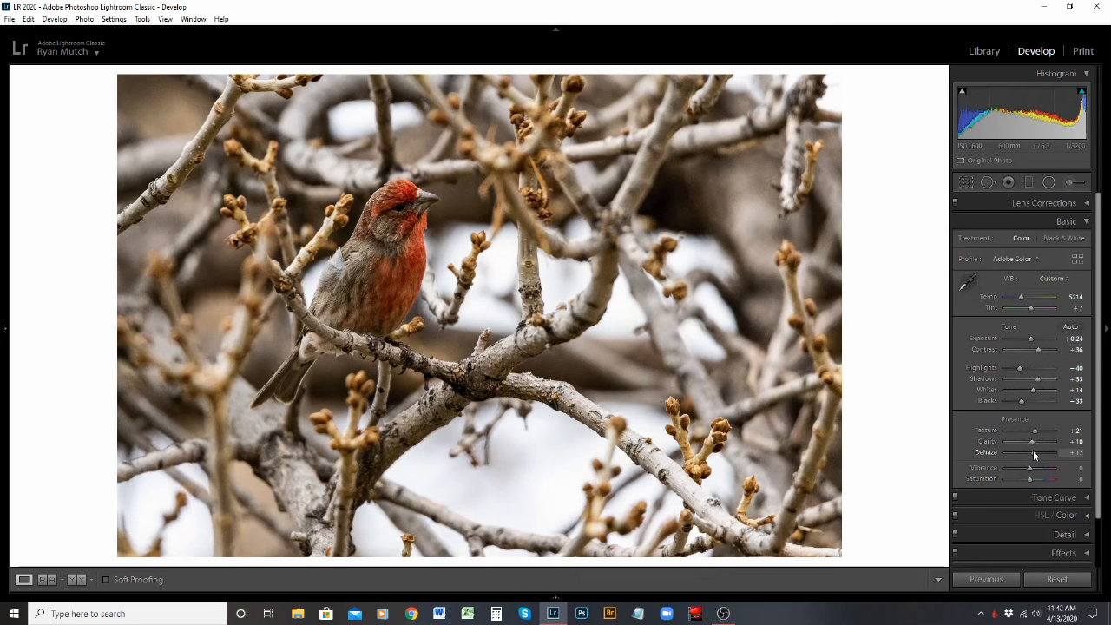
{"action": "left_click_drag", "start_coordinate": [1033, 454], "coordinate": [1034, 456]}
{"action": "left_click_drag", "start_coordinate": [1034, 455], "coordinate": [1034, 455]}
{"action": "left_click_drag", "start_coordinate": [1034, 452], "coordinate": [1031, 453]}
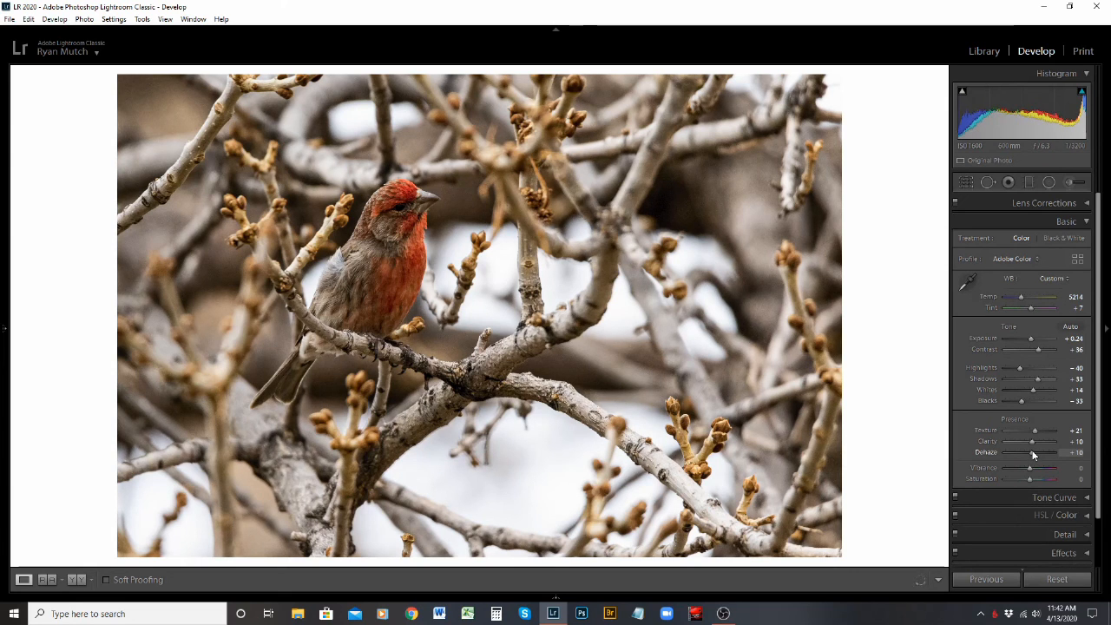
{"action": "mouse_move", "coordinate": [964, 95]}
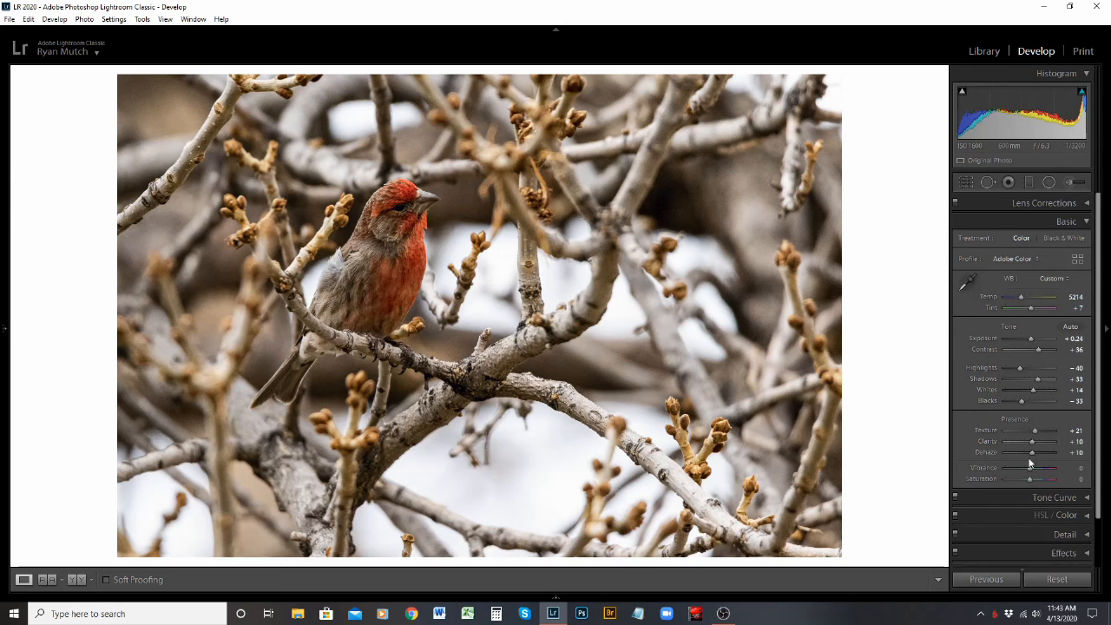
Try a strongly negative Dehaze for a hazy look, reset it, and set Dehaze to -14.
{"action": "left_click_drag", "start_coordinate": [1033, 457], "coordinate": [1018, 456]}
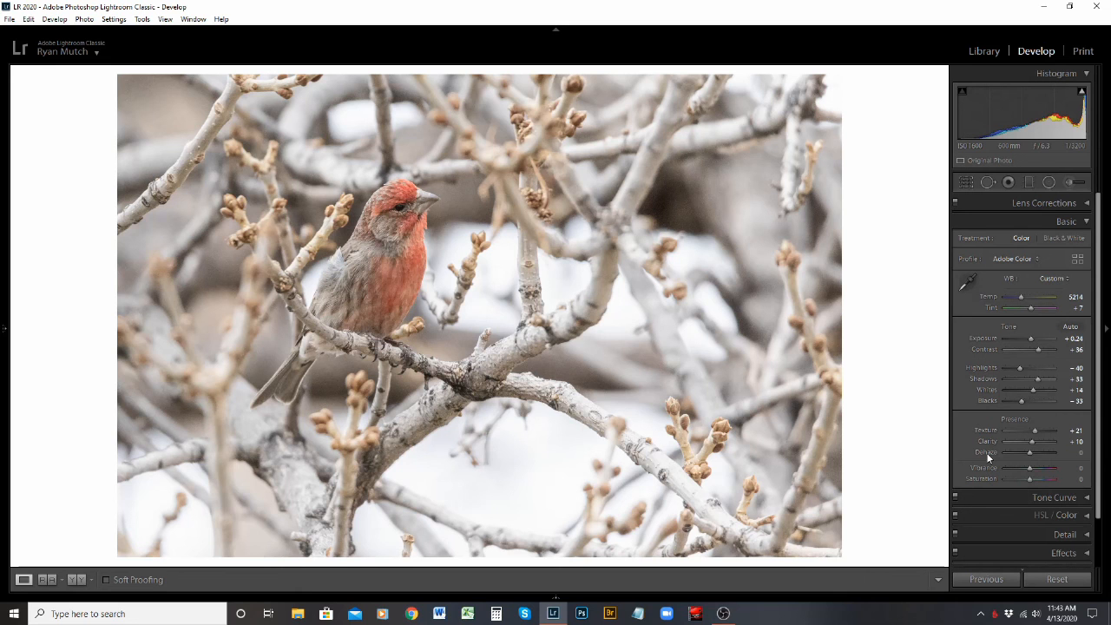
{"action": "double_click", "coordinate": [986, 454]}
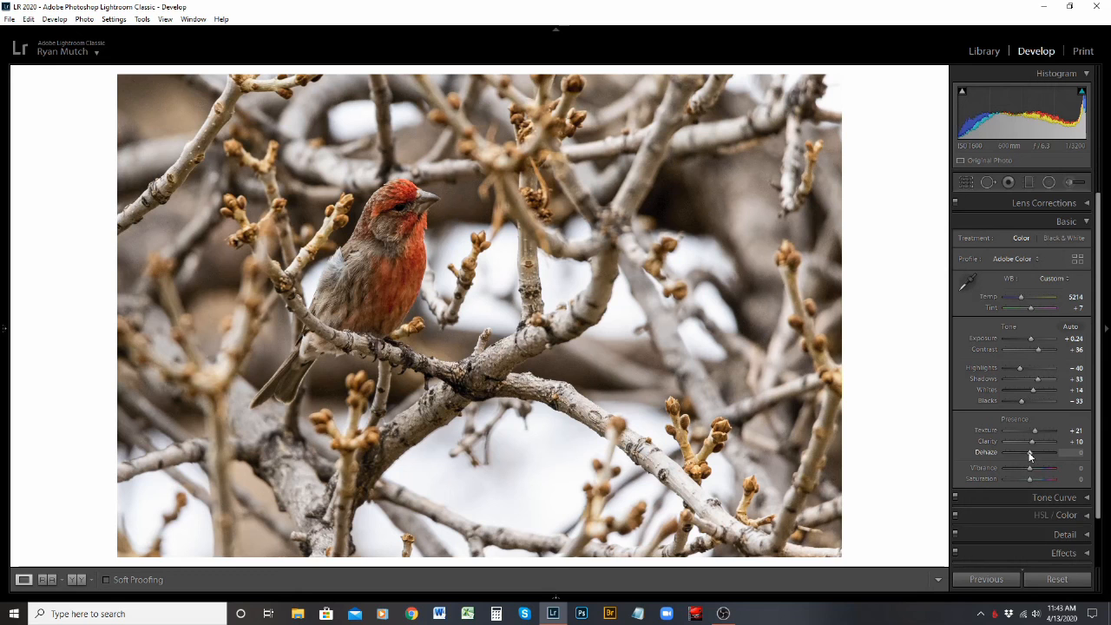
{"action": "left_click_drag", "start_coordinate": [1031, 453], "coordinate": [1027, 452]}
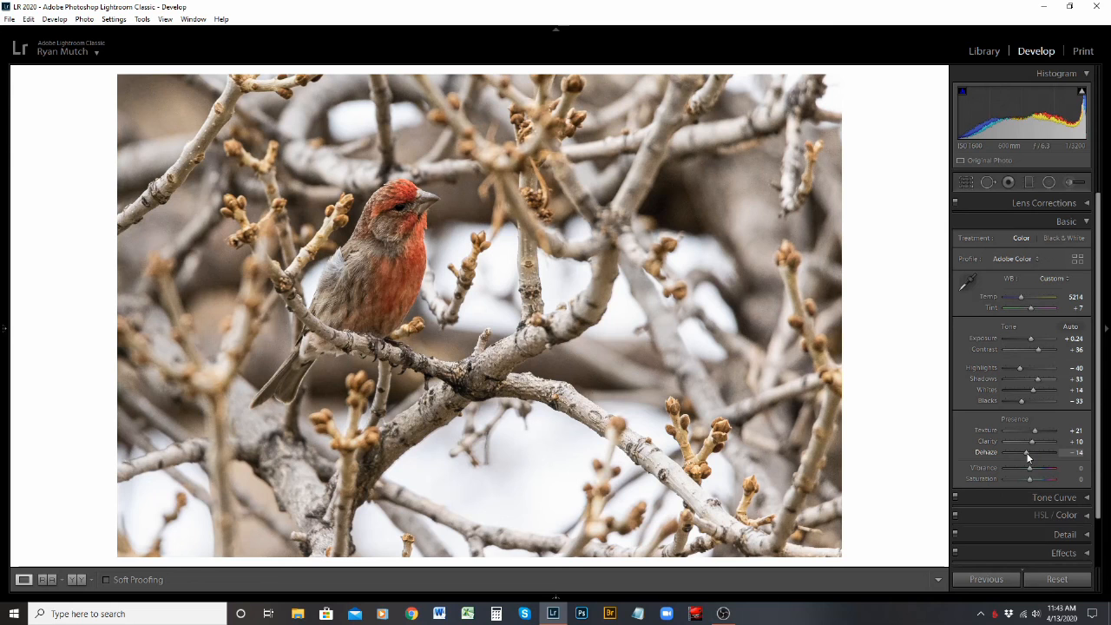
Reset Dehaze and set it to +2, try Vibrance at +31, reset it, and set Vibrance to +24.
{"action": "double_click", "coordinate": [988, 451]}
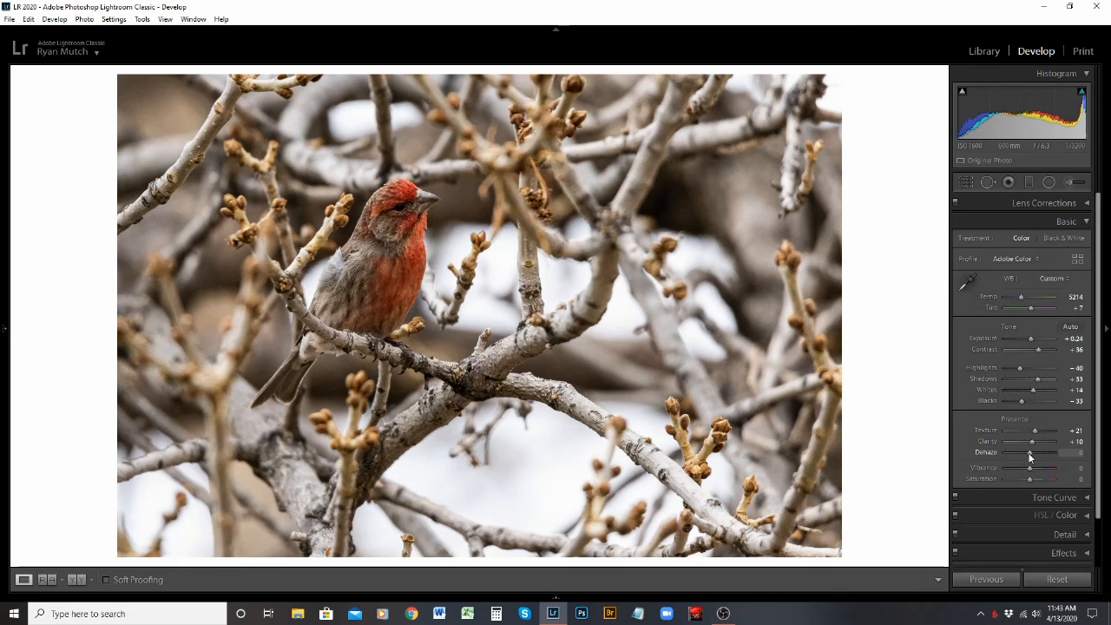
{"action": "left_click_drag", "start_coordinate": [1028, 453], "coordinate": [1030, 453]}
{"action": "left_click_drag", "start_coordinate": [1030, 472], "coordinate": [1037, 471]}
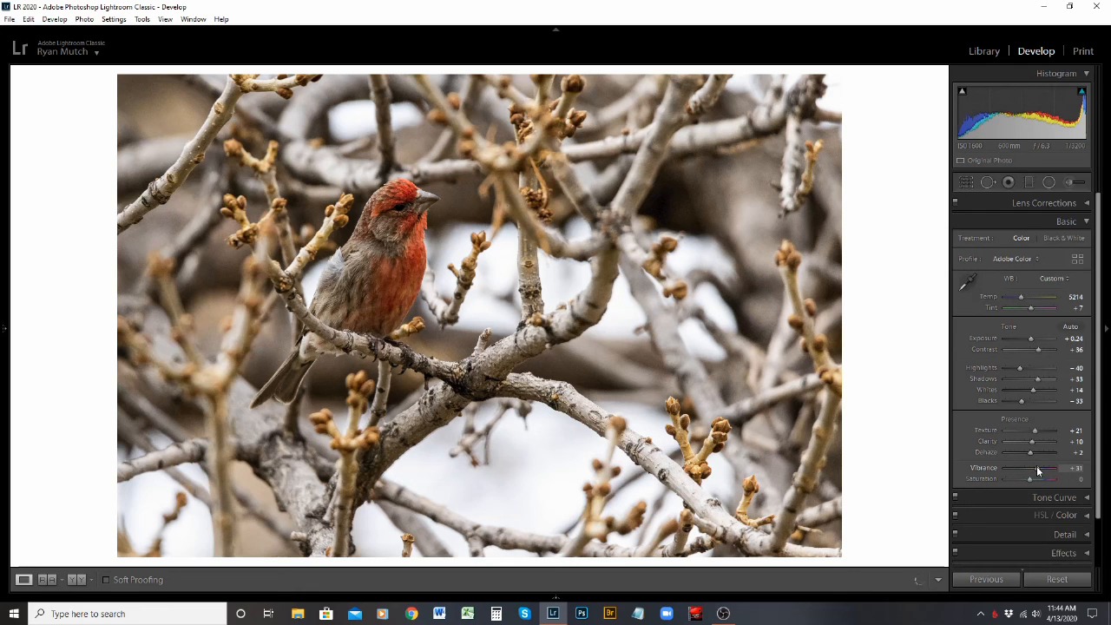
{"action": "double_click", "coordinate": [989, 466]}
{"action": "left_click_drag", "start_coordinate": [1030, 472], "coordinate": [1036, 471]}
Cool the white balance by lowering Temp to 5050 and further to 4619.
{"action": "left_click_drag", "start_coordinate": [1022, 300], "coordinate": [1021, 301]}
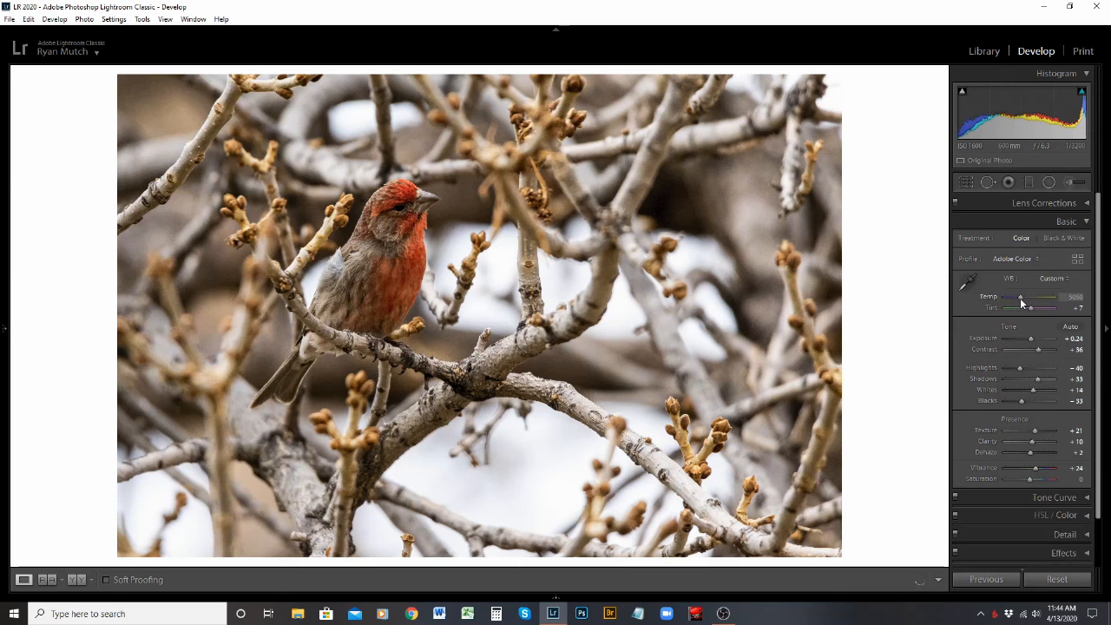
{"action": "left_click_drag", "start_coordinate": [1020, 298], "coordinate": [1018, 299]}
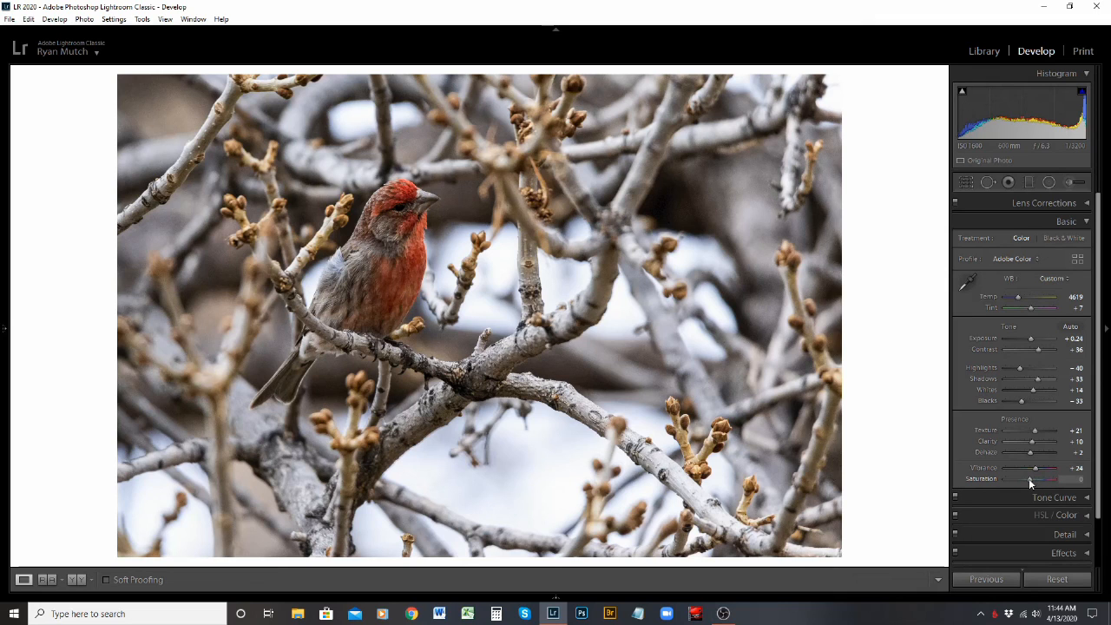
Try Saturation at +64, reset it, and try it at -38 and fully desaturated at -100.
{"action": "left_click_drag", "start_coordinate": [1030, 482], "coordinate": [1045, 478]}
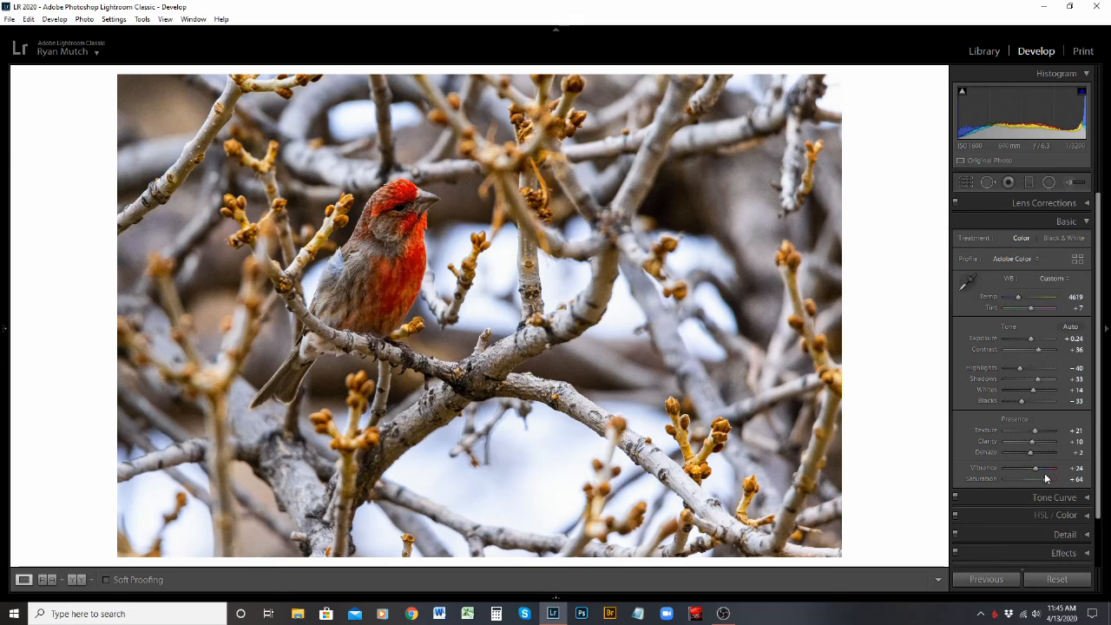
{"action": "double_click", "coordinate": [984, 479]}
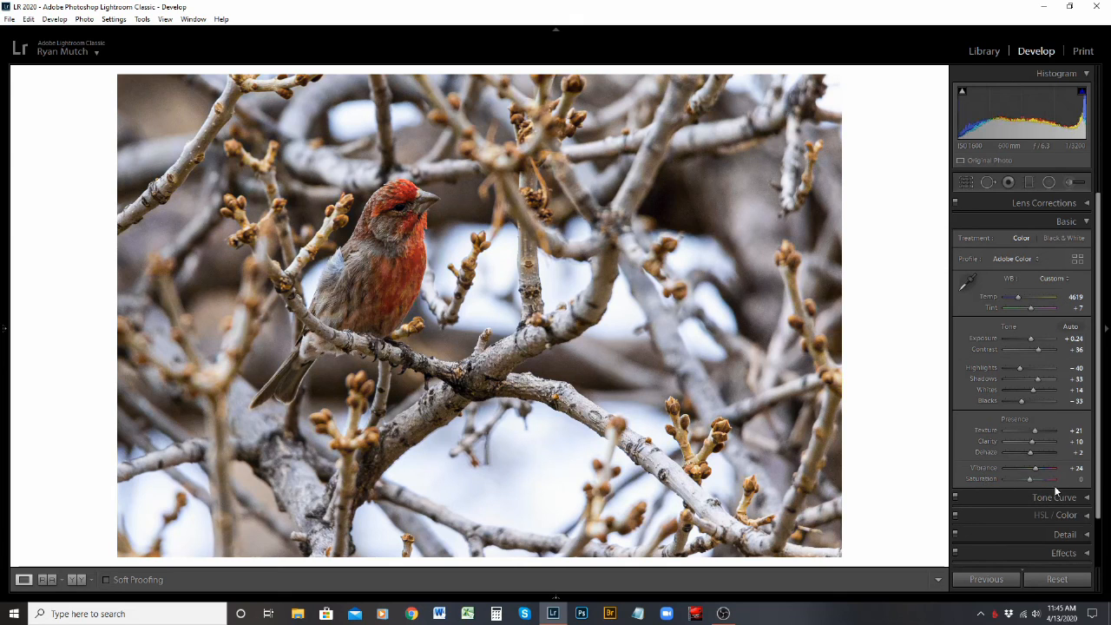
{"action": "left_click_drag", "start_coordinate": [1028, 479], "coordinate": [1019, 479]}
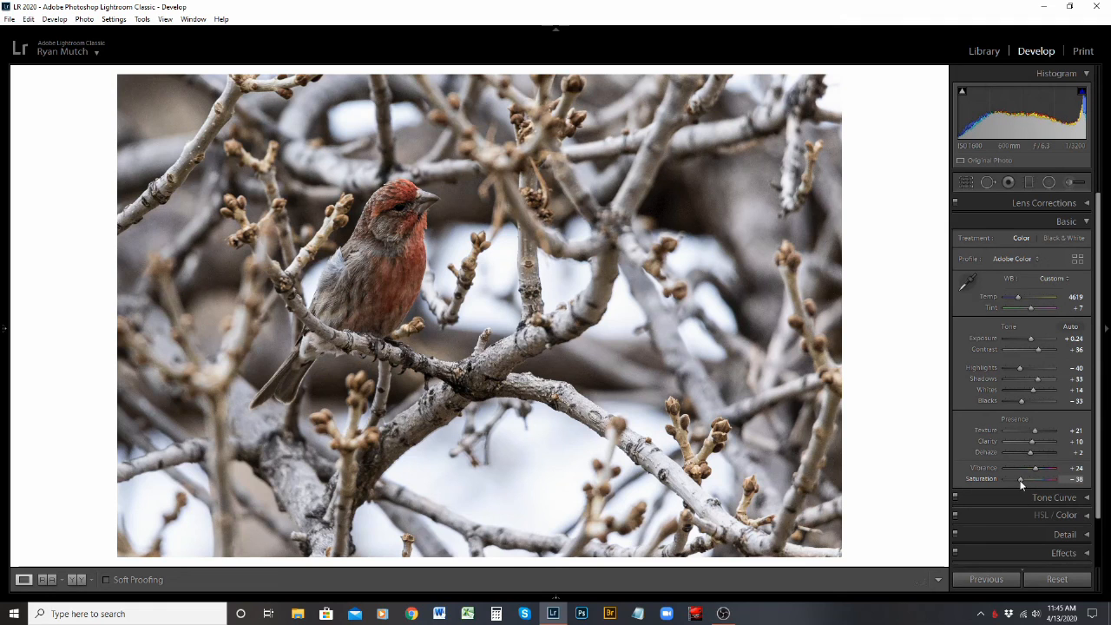
{"action": "left_click_drag", "start_coordinate": [1020, 480], "coordinate": [1020, 483]}
{"action": "left_click_drag", "start_coordinate": [1020, 480], "coordinate": [990, 488]}
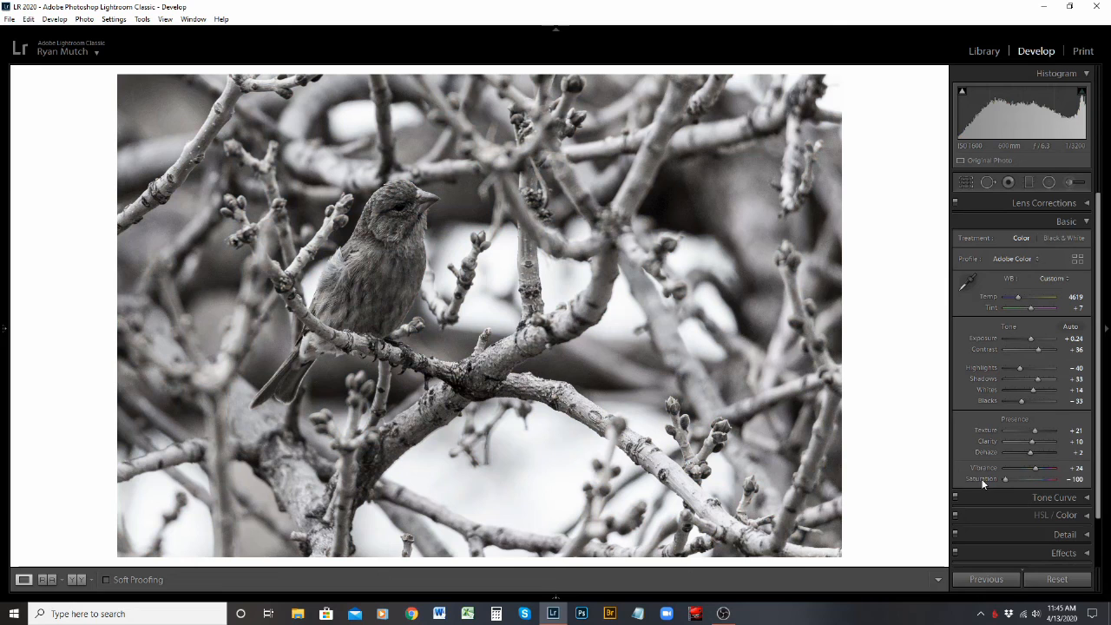
Set Vibrance to +10, Saturation to +5 and Temp to 4857, and compare the photo side by side with its unedited version.
{"action": "double_click", "coordinate": [1028, 483]}
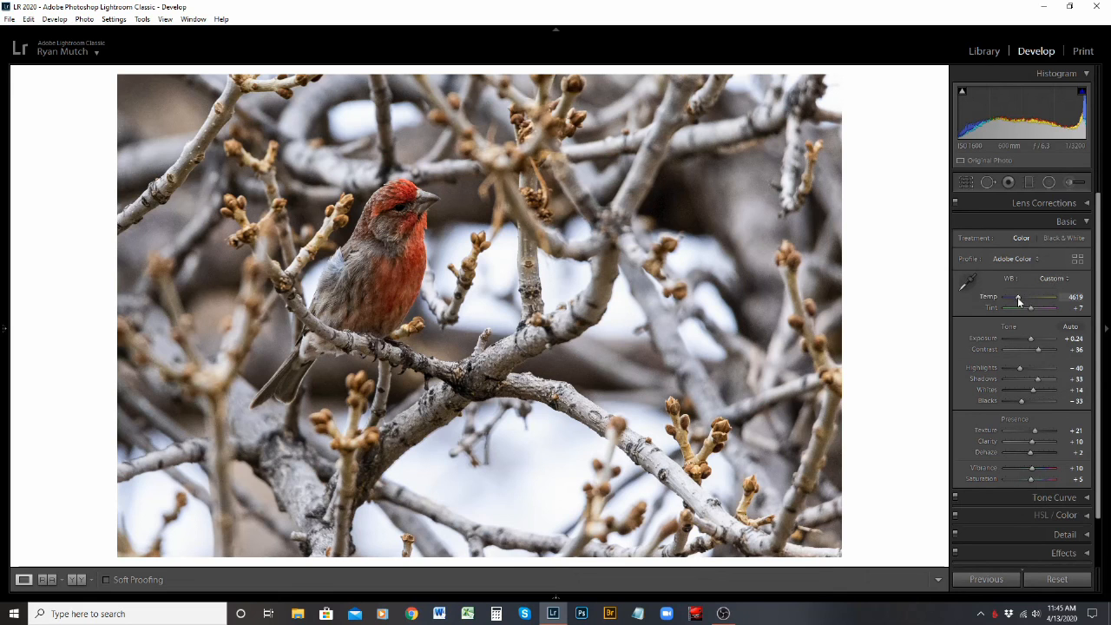
{"action": "left_click_drag", "start_coordinate": [1018, 300], "coordinate": [1020, 300]}
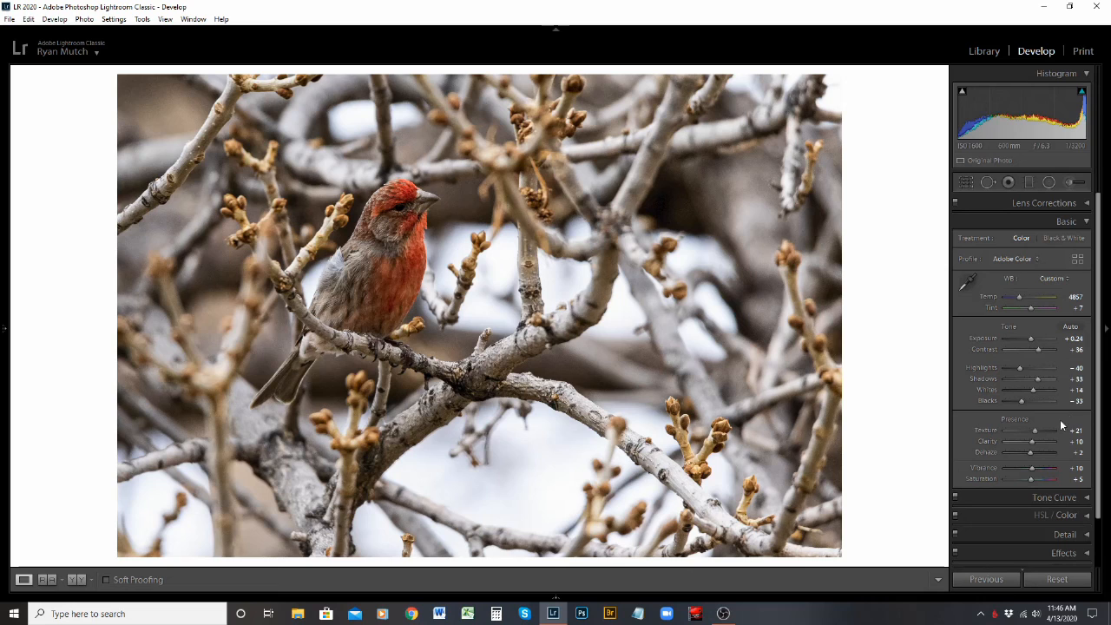
{"action": "left_click", "coordinate": [77, 582]}
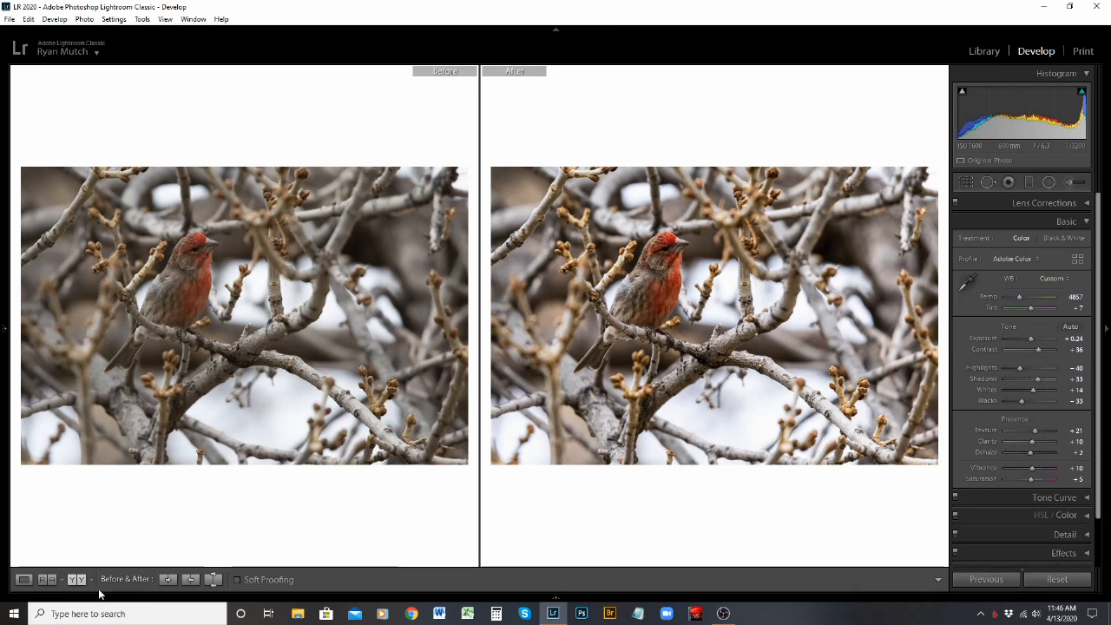
{"action": "left_click", "coordinate": [23, 580]}
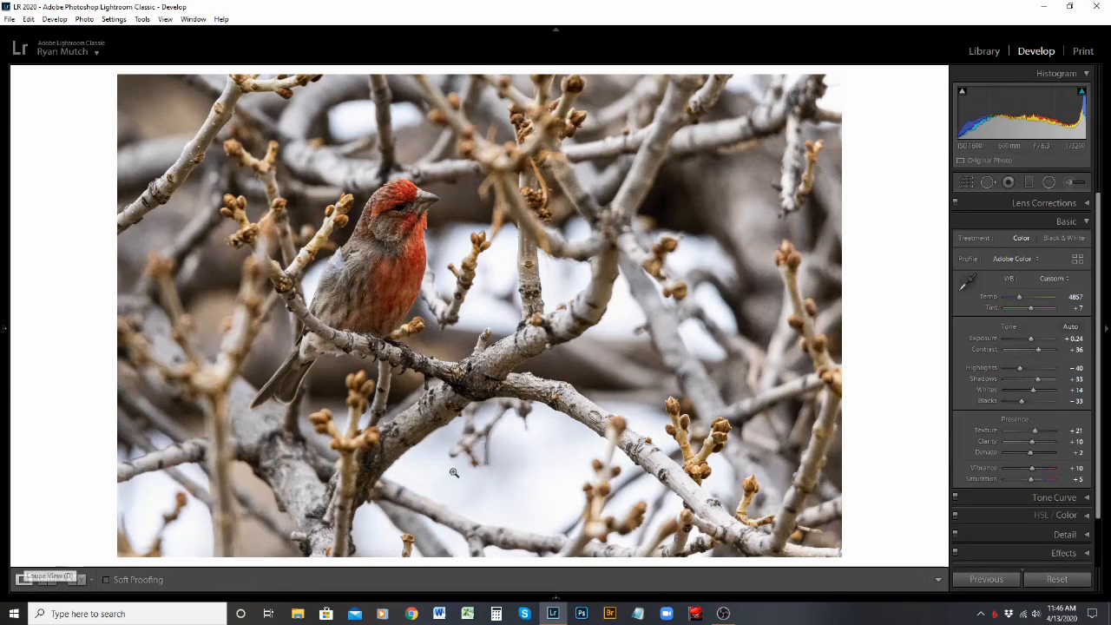
Switch from the Basic settings to the Tone Curve and enable point curve editing.
{"action": "left_click", "coordinate": [1065, 221]}
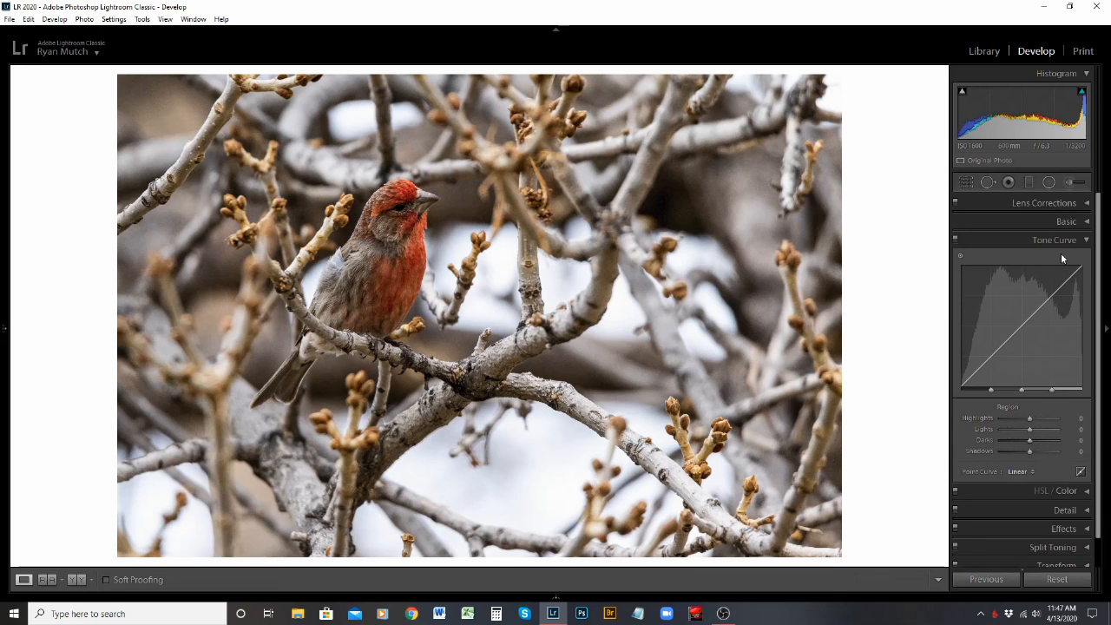
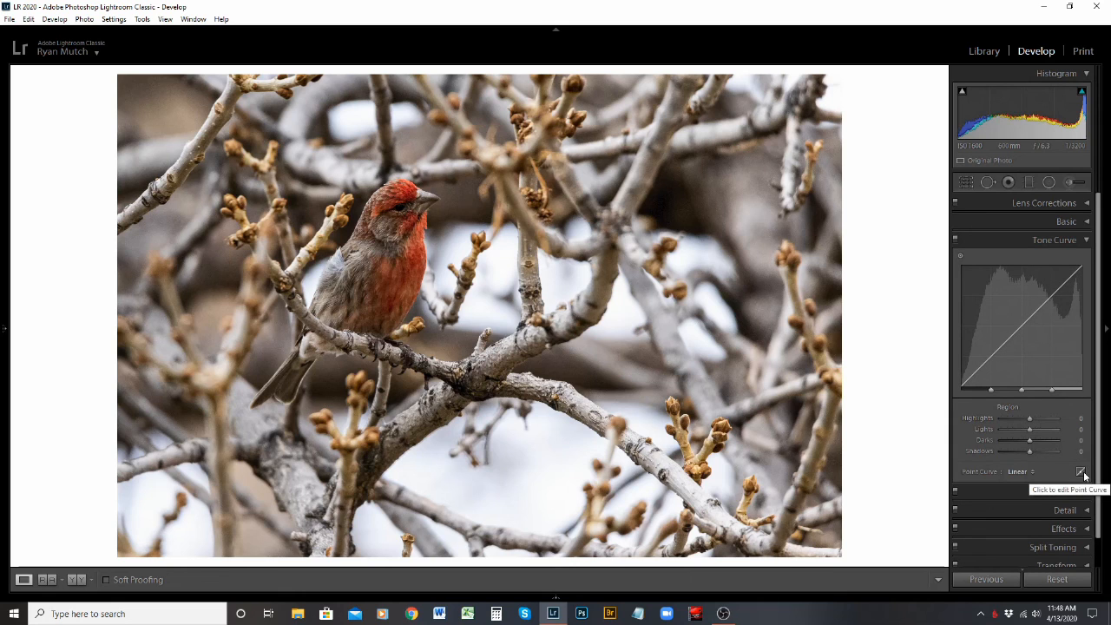
{"action": "left_click", "coordinate": [1080, 473]}
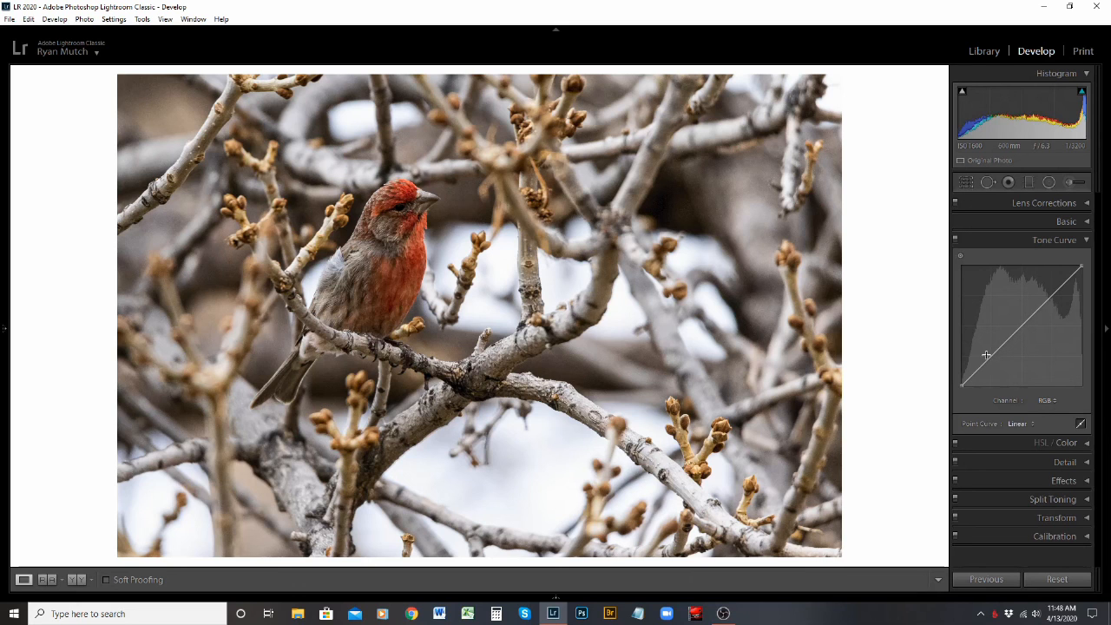
Try an RGB S-curve with lowered shadows, raised highlights and a lifted midtone point, and flatten the curve.
{"action": "left_click_drag", "start_coordinate": [983, 362], "coordinate": [984, 371]}
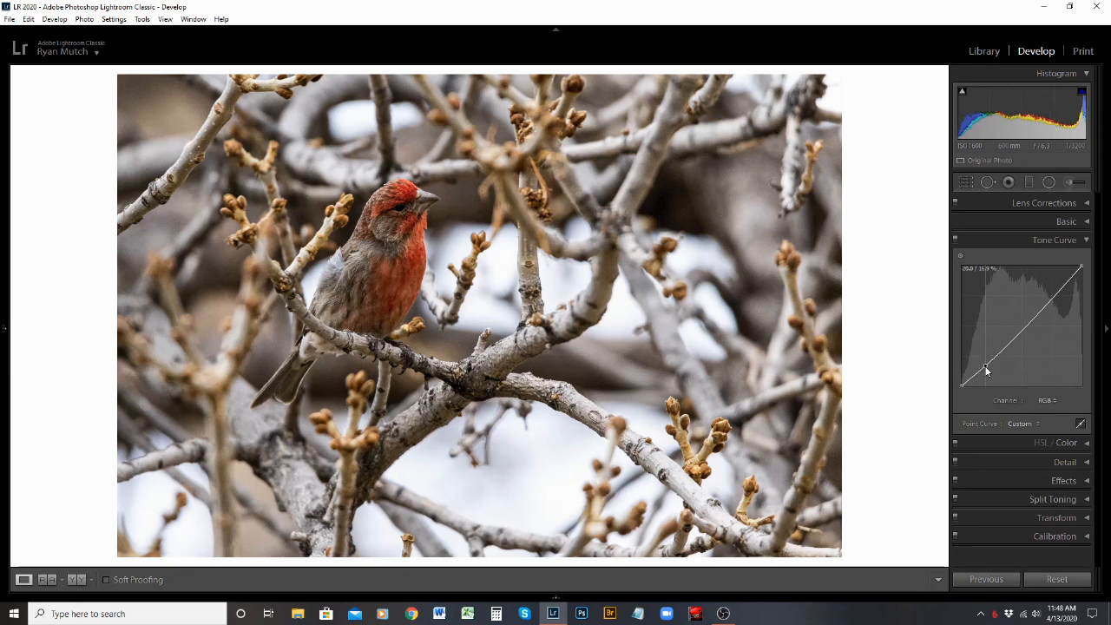
{"action": "left_click_drag", "start_coordinate": [1059, 292], "coordinate": [1058, 285]}
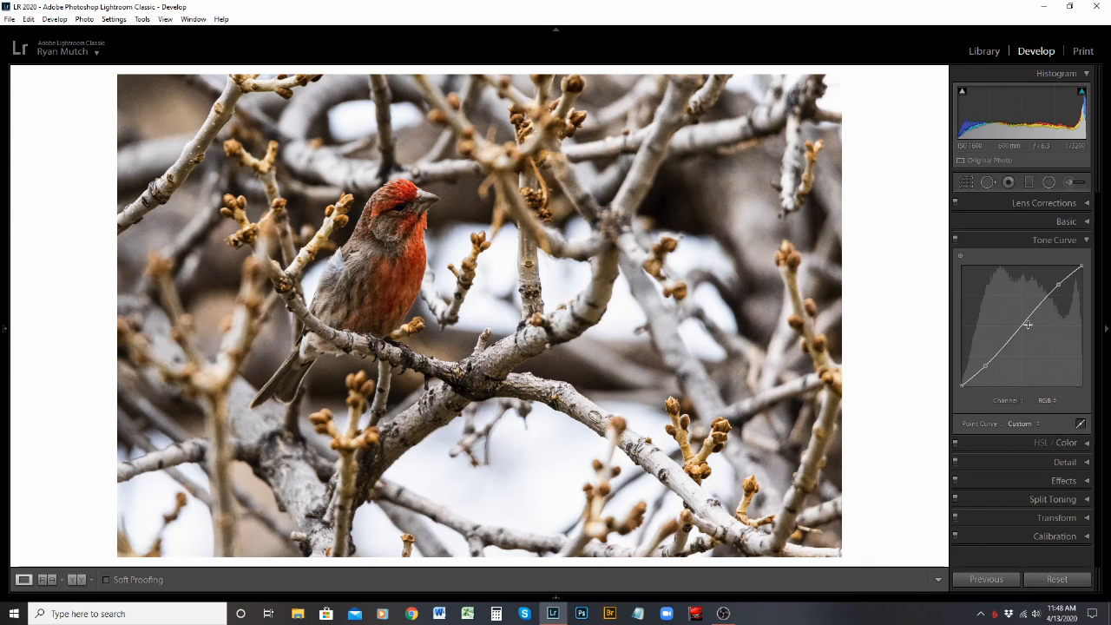
{"action": "left_click_drag", "start_coordinate": [1020, 326], "coordinate": [1016, 319]}
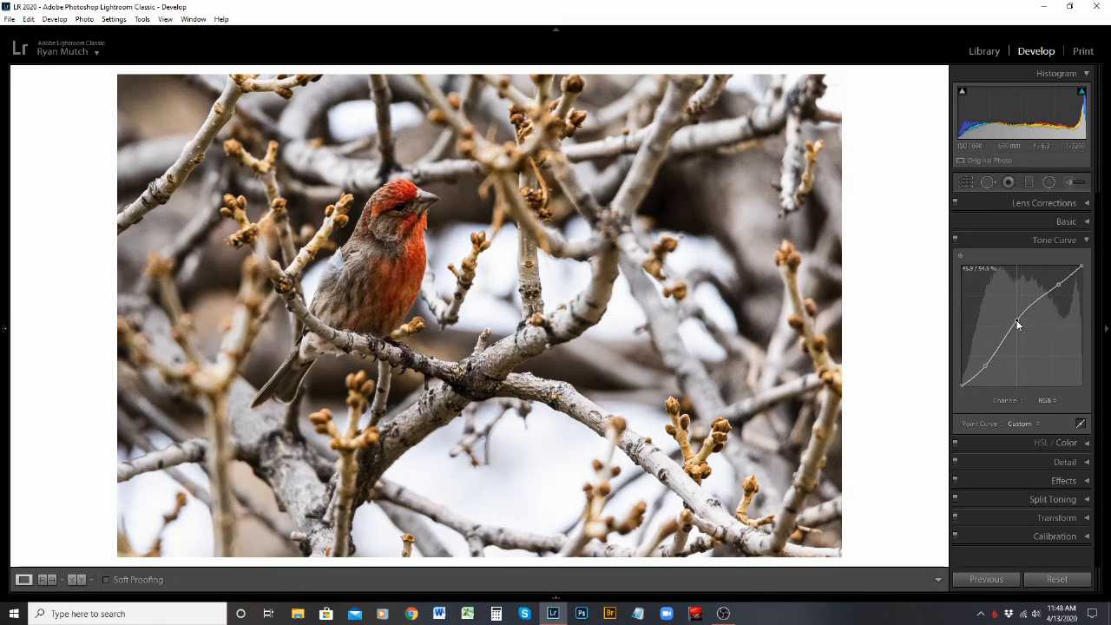
{"action": "right_click", "coordinate": [1019, 360]}
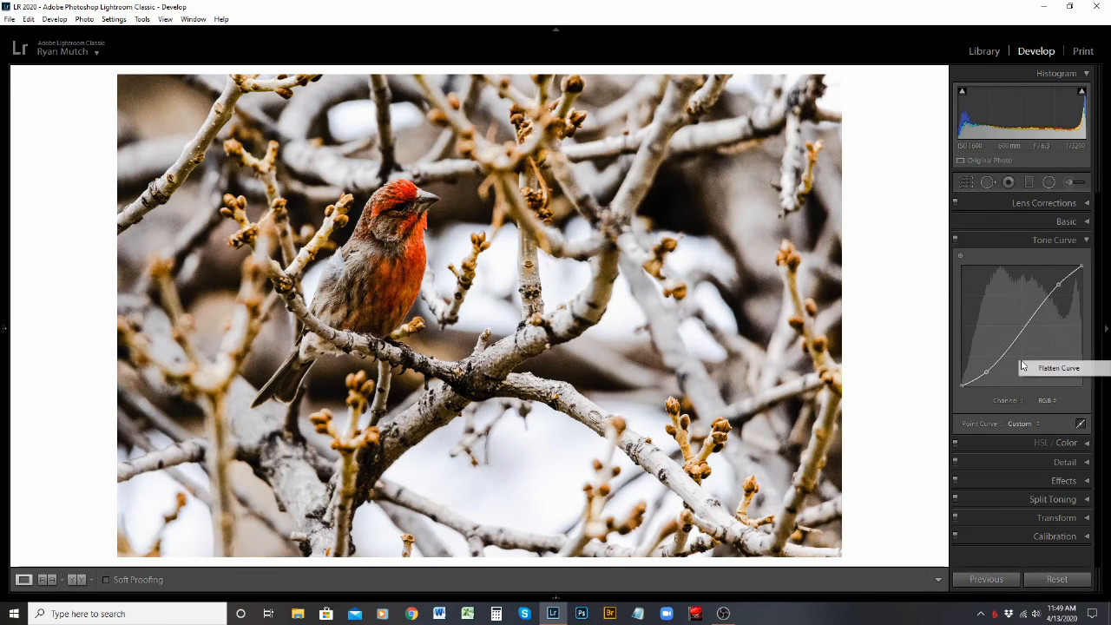
{"action": "left_click", "coordinate": [1042, 371]}
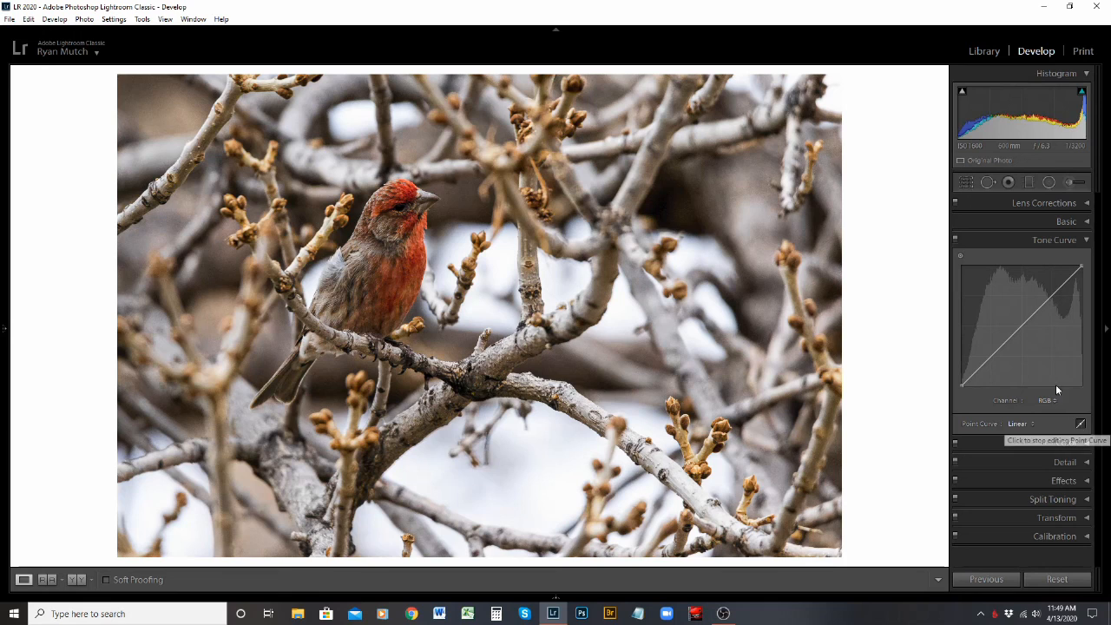
Try a three-point RGB curve with darker midtones, brighter highlights and deeper shadows, and flatten it again.
{"action": "left_click", "coordinate": [1022, 326]}
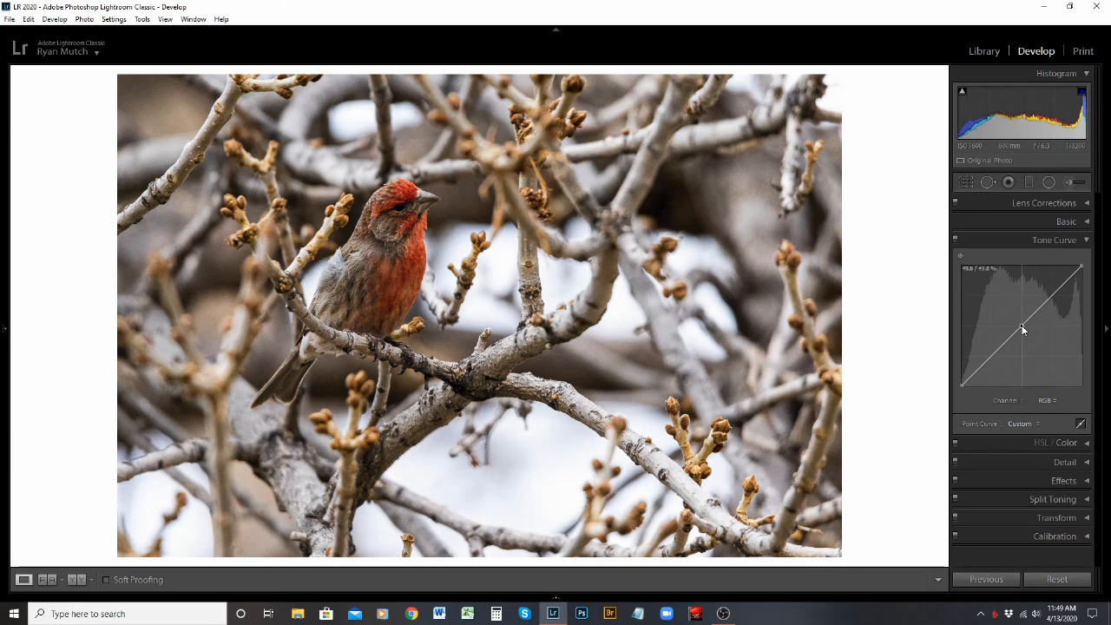
{"action": "left_click_drag", "start_coordinate": [1021, 327], "coordinate": [1024, 335]}
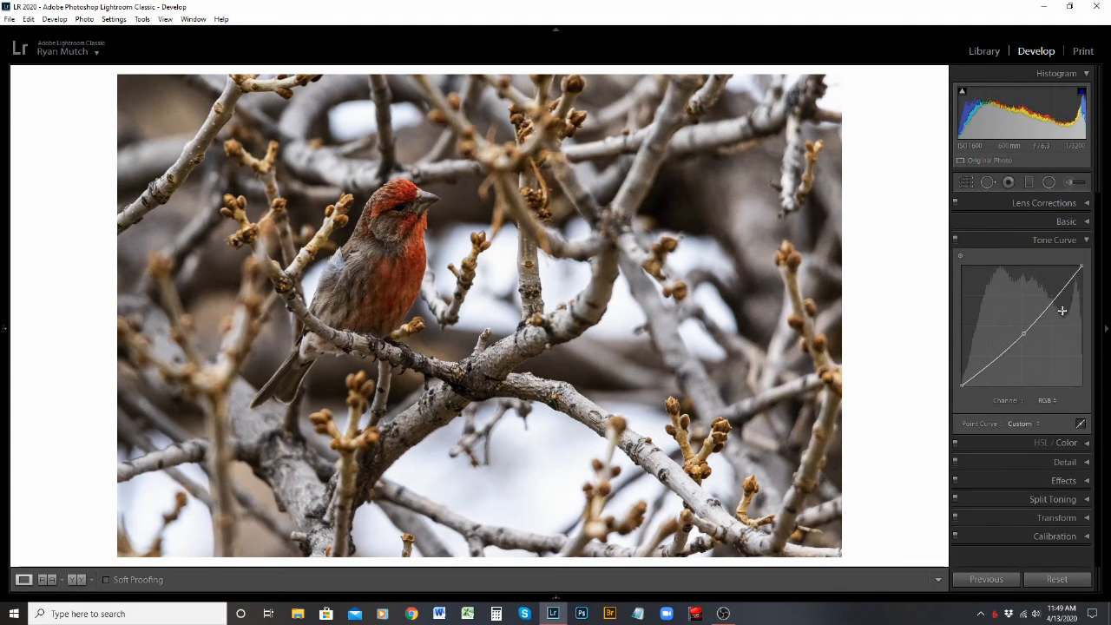
{"action": "left_click_drag", "start_coordinate": [1061, 291], "coordinate": [1061, 279]}
{"action": "left_click_drag", "start_coordinate": [987, 371], "coordinate": [986, 377]}
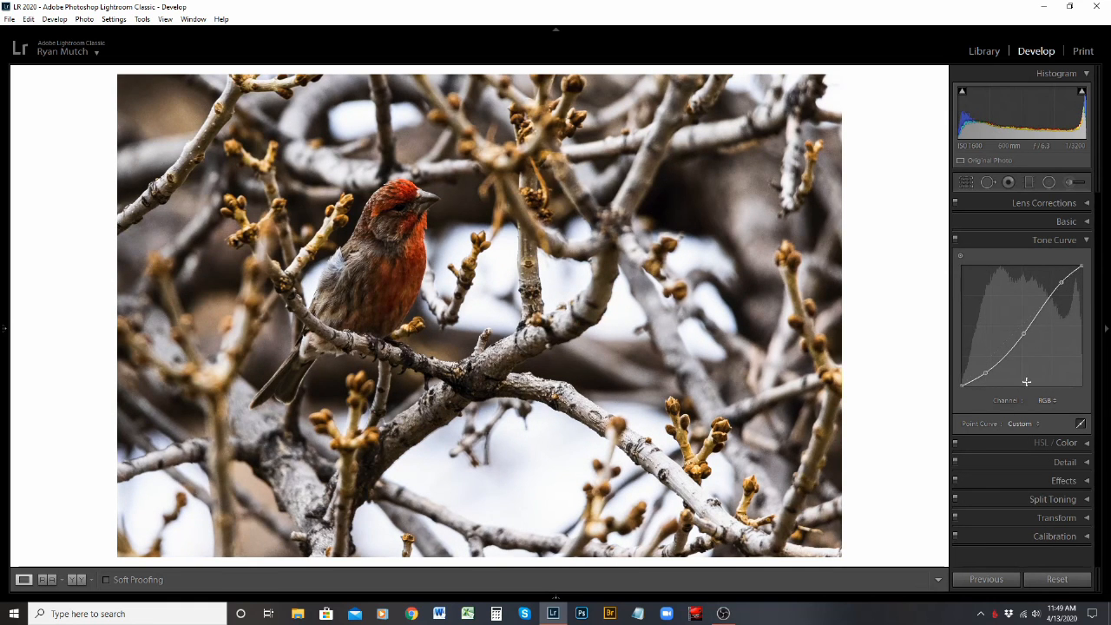
{"action": "right_click", "coordinate": [1022, 375]}
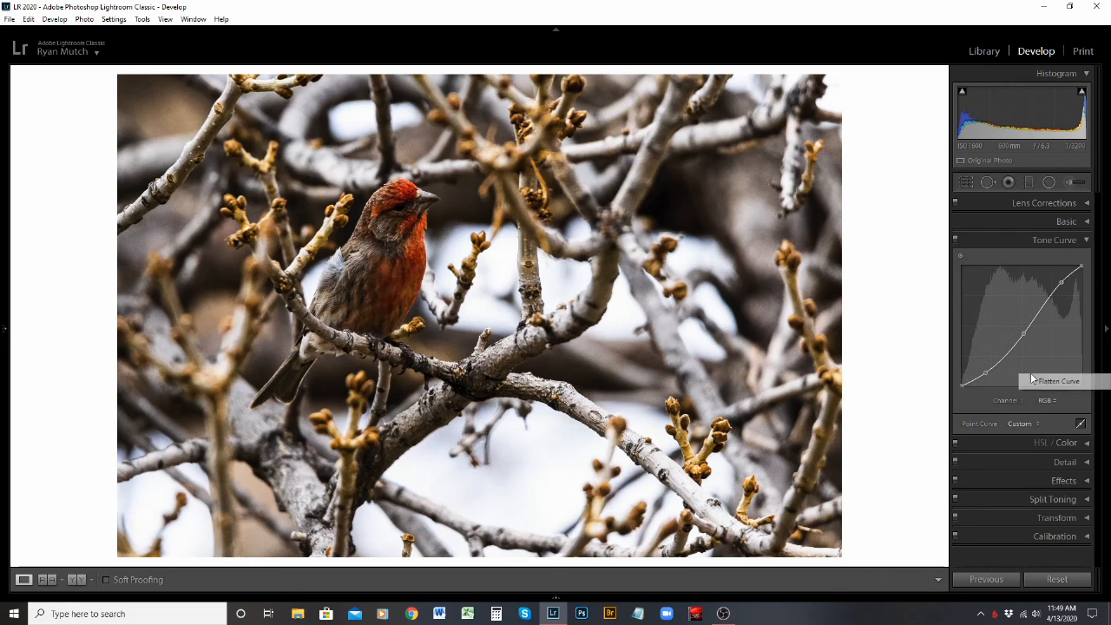
{"action": "left_click", "coordinate": [1056, 383]}
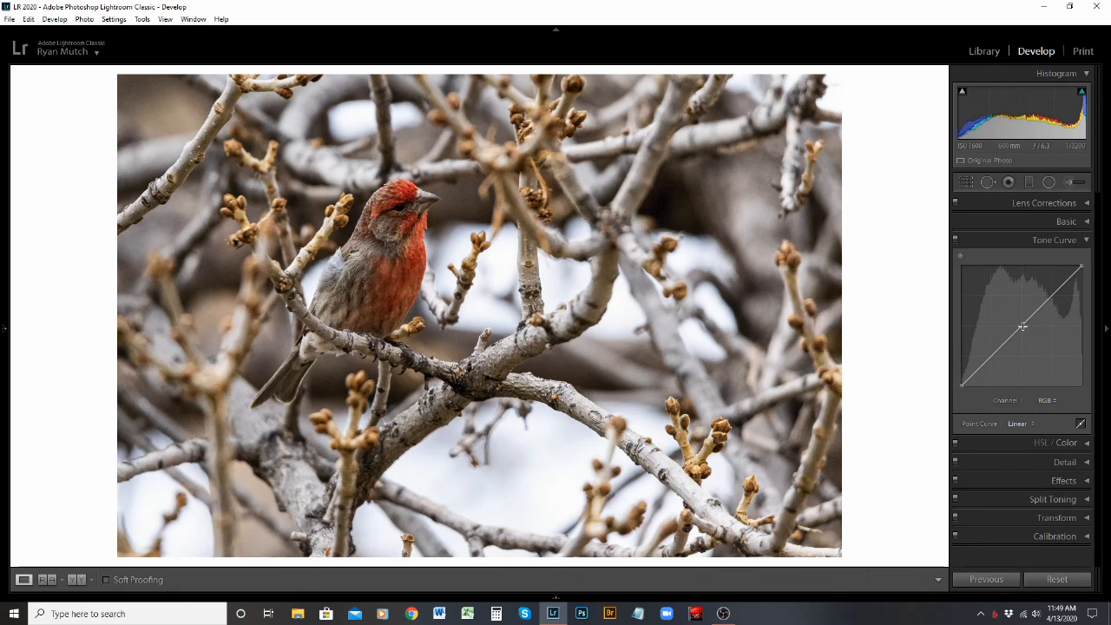
Try a mild two-point S-curve that slightly lifts the highlights and lowers the shadows, and clear it.
{"action": "left_click", "coordinate": [1060, 289]}
{"action": "left_click_drag", "start_coordinate": [1060, 290], "coordinate": [1061, 288]}
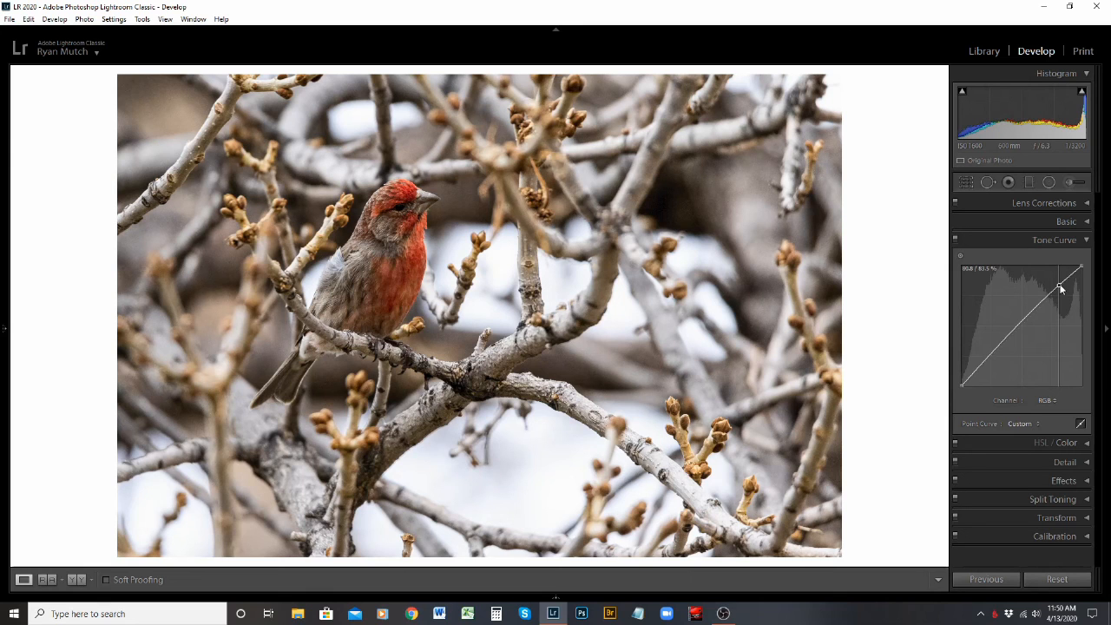
{"action": "left_click", "coordinate": [989, 355]}
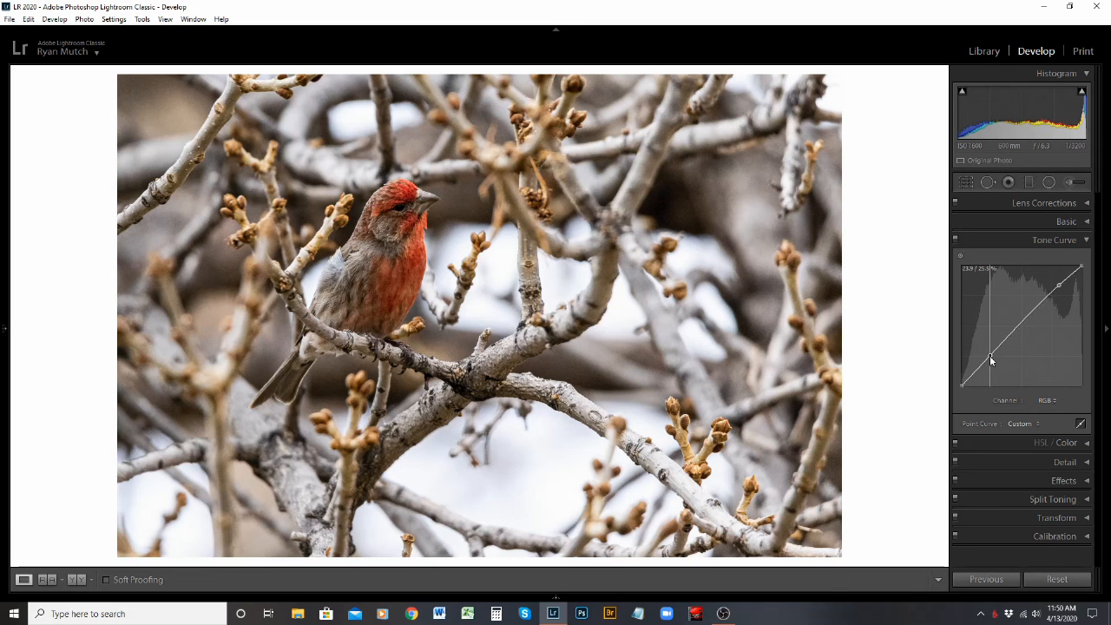
{"action": "left_click_drag", "start_coordinate": [989, 355], "coordinate": [990, 361]}
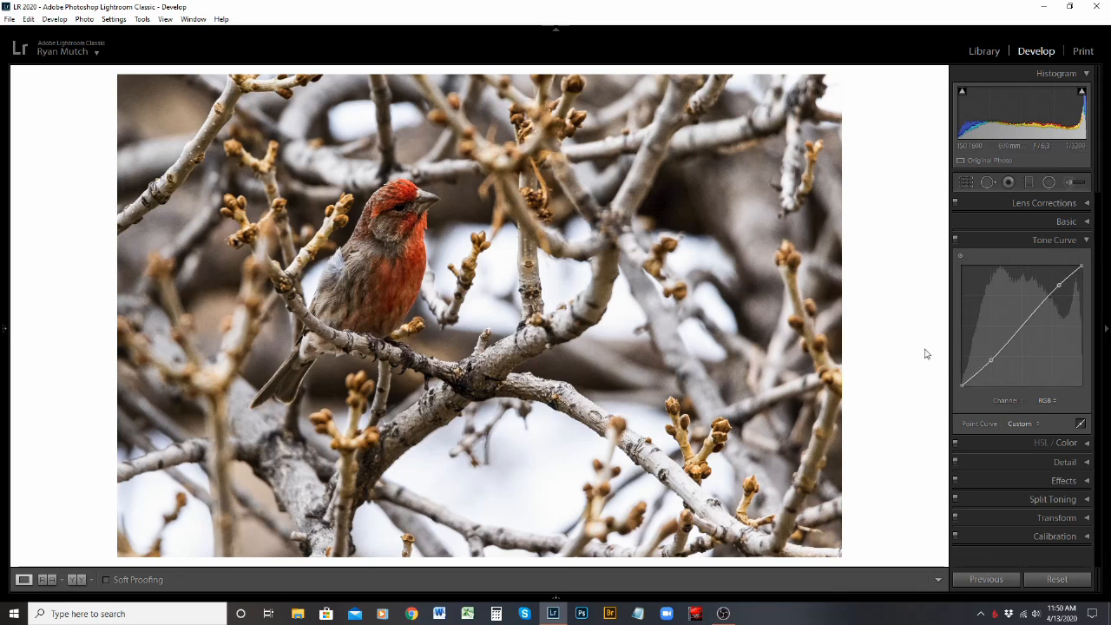
{"action": "right_click", "coordinate": [1033, 348]}
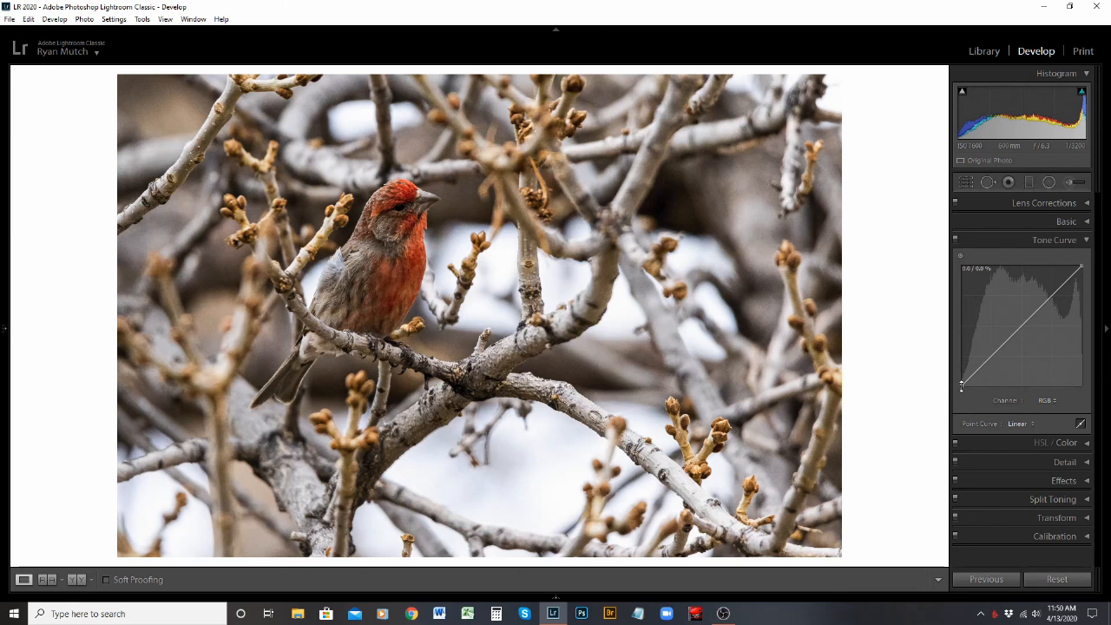
Try moving the curve's black and white endpoints inward to boost contrast, and flatten the curve.
{"action": "left_click_drag", "start_coordinate": [961, 385], "coordinate": [969, 393]}
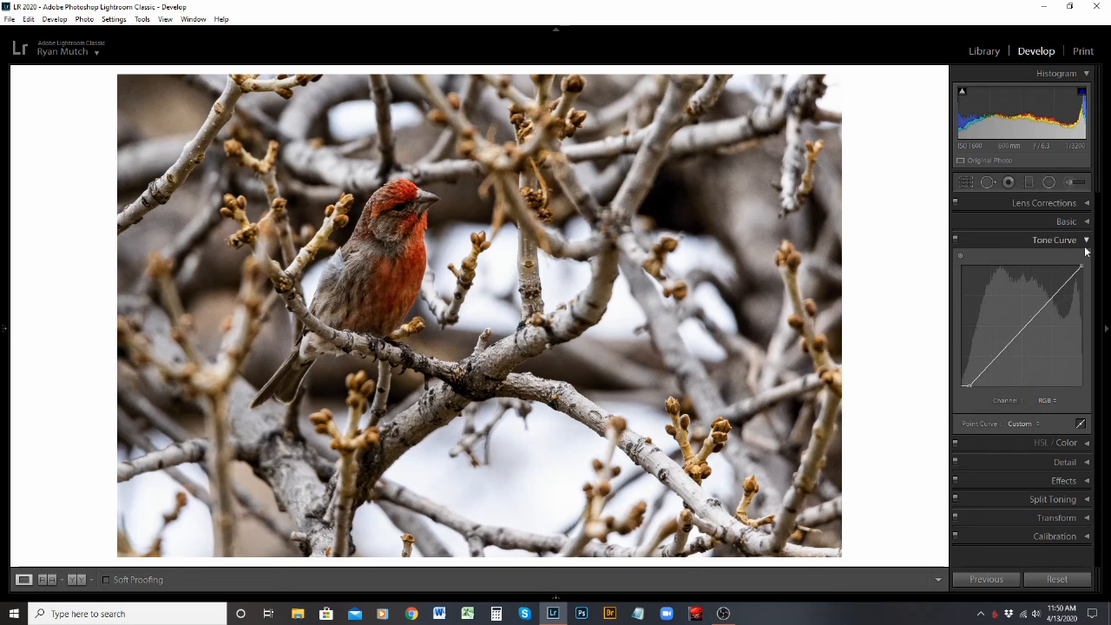
{"action": "left_click_drag", "start_coordinate": [1081, 265], "coordinate": [1078, 268]}
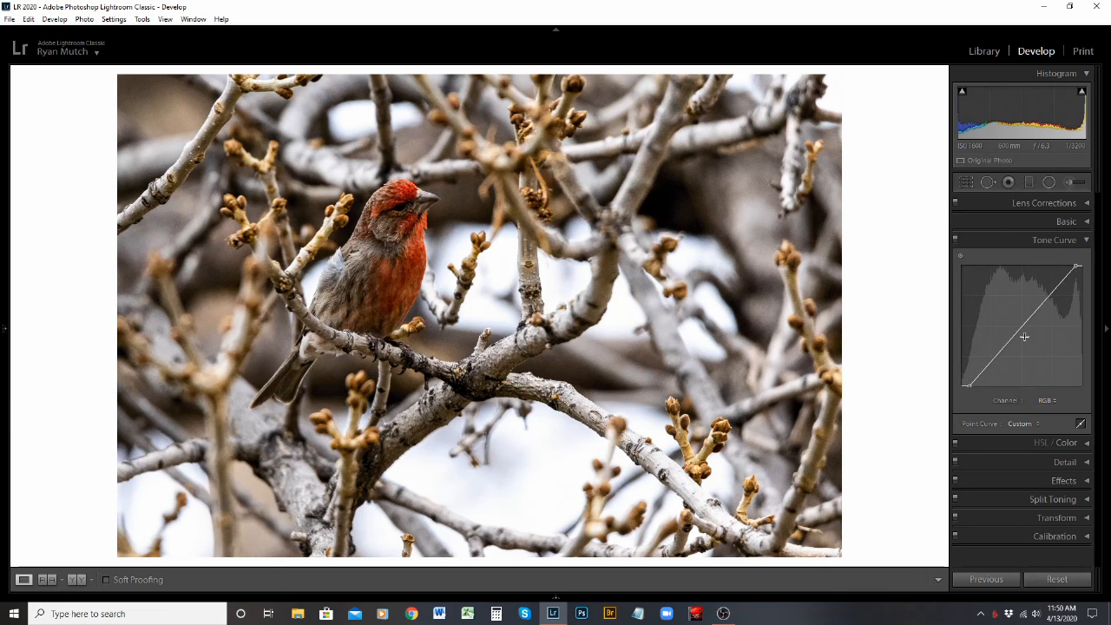
{"action": "right_click", "coordinate": [1024, 336]}
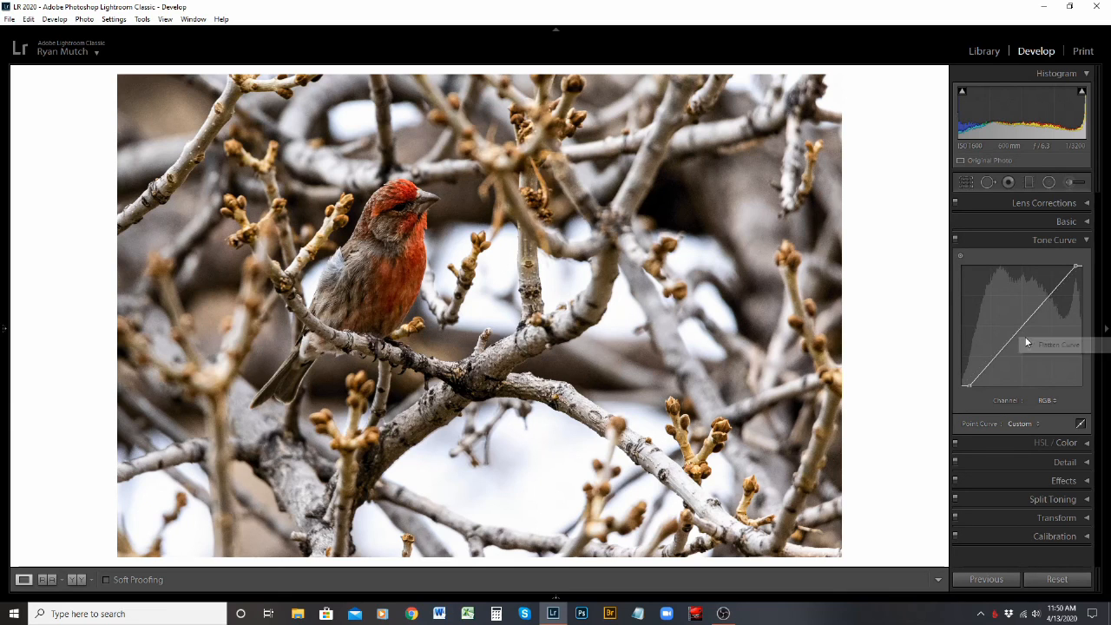
{"action": "left_click", "coordinate": [1052, 347]}
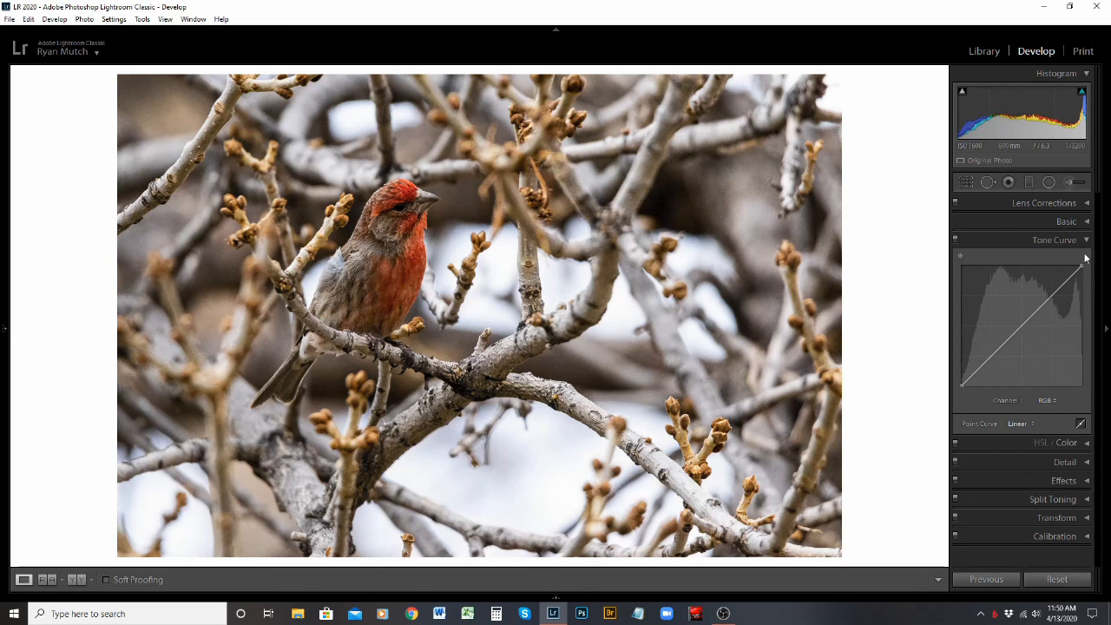
Leave point curve editing and set the tone curve's Darks region to -5.
{"action": "left_click", "coordinate": [1080, 424]}
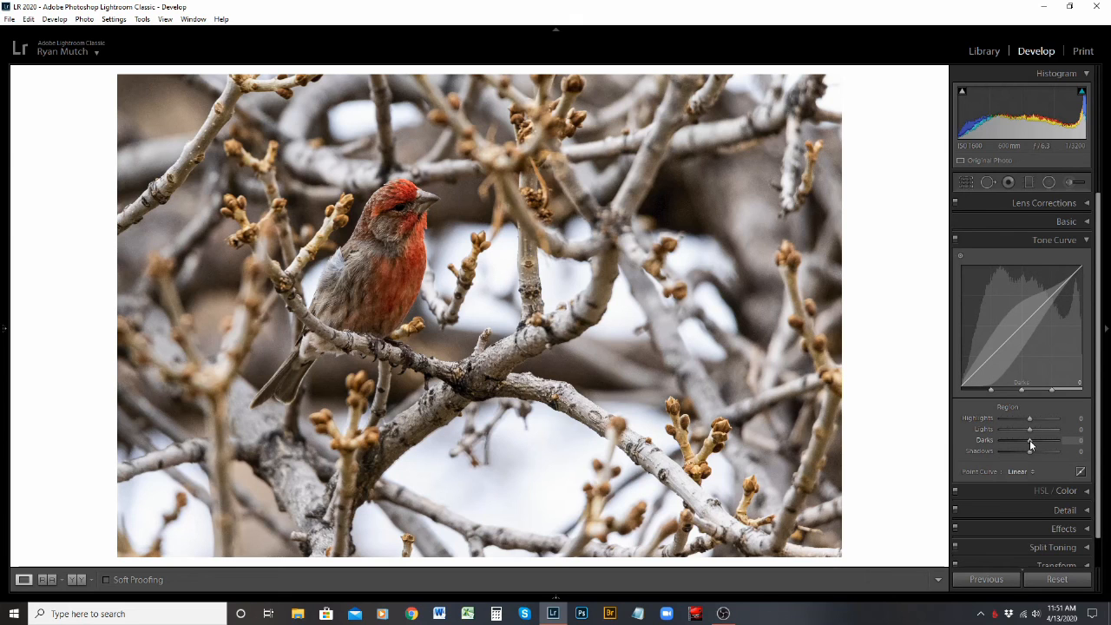
{"action": "left_click_drag", "start_coordinate": [1029, 440], "coordinate": [1027, 439]}
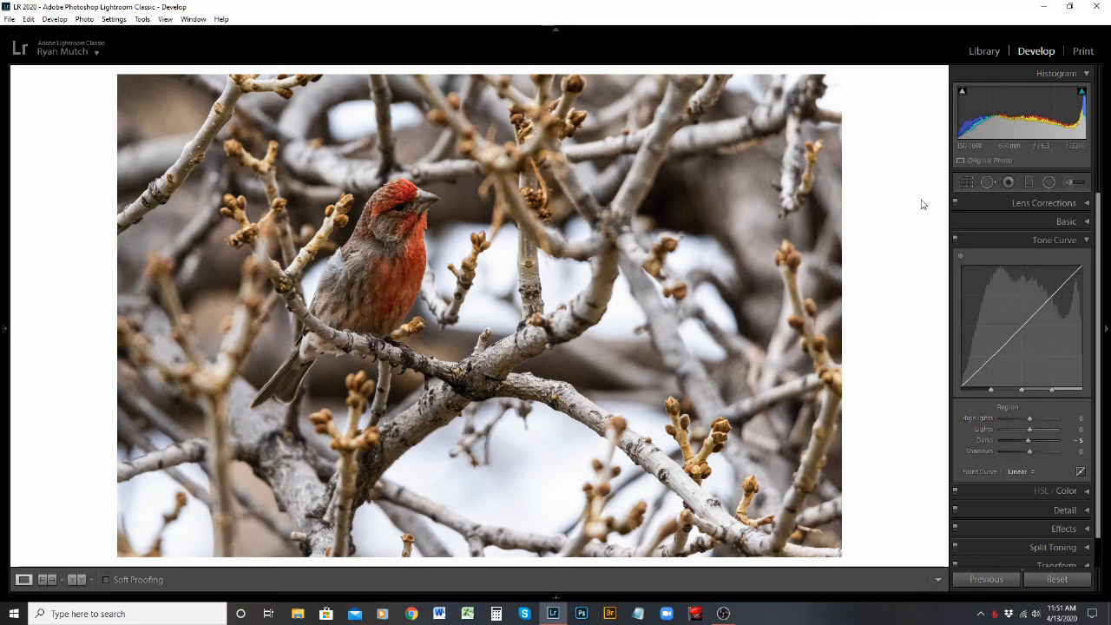
Try lowering the tone curve's Darks region to -79 while checking shadow clipping, and reset it.
{"action": "mouse_move", "coordinate": [960, 94]}
{"action": "left_click", "coordinate": [1025, 441]}
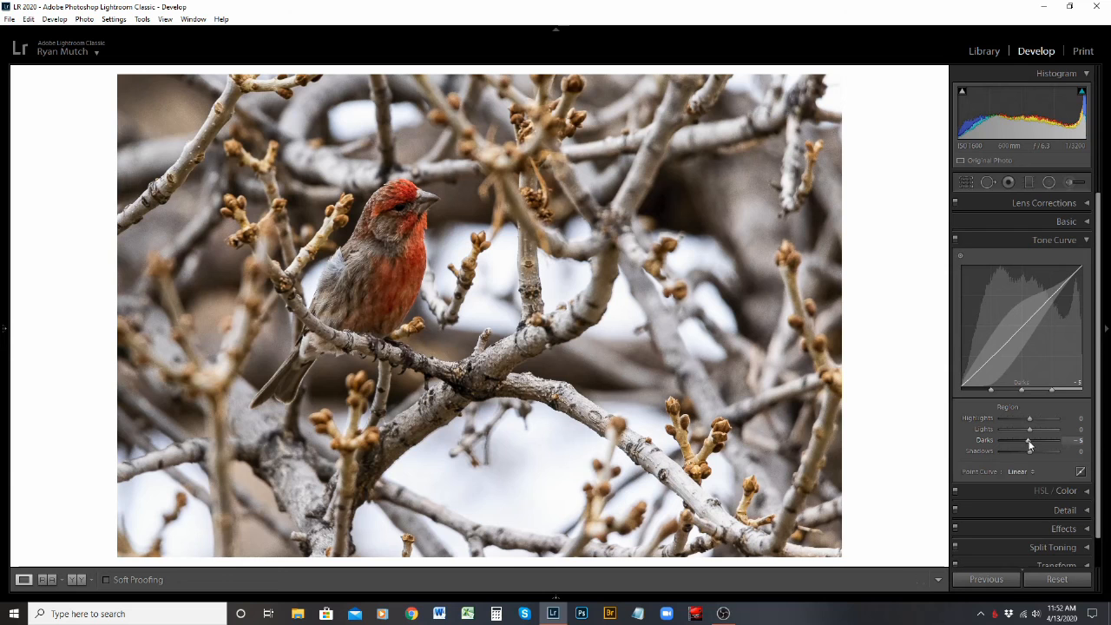
{"action": "left_click_drag", "start_coordinate": [1024, 441], "coordinate": [1020, 443]}
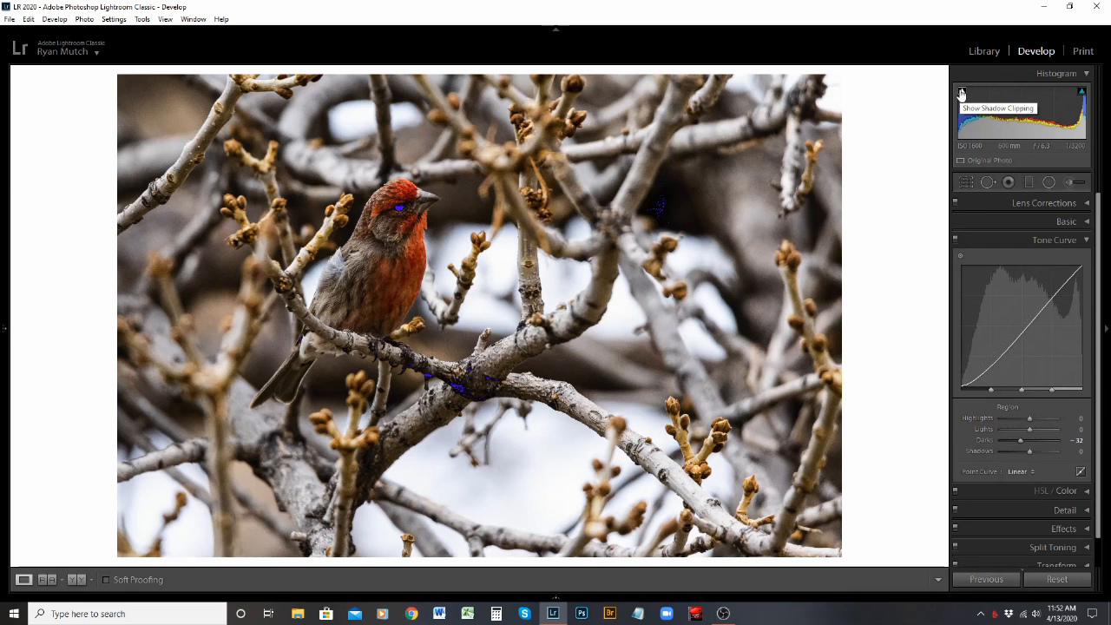
{"action": "left_click_drag", "start_coordinate": [1018, 440], "coordinate": [1007, 440]}
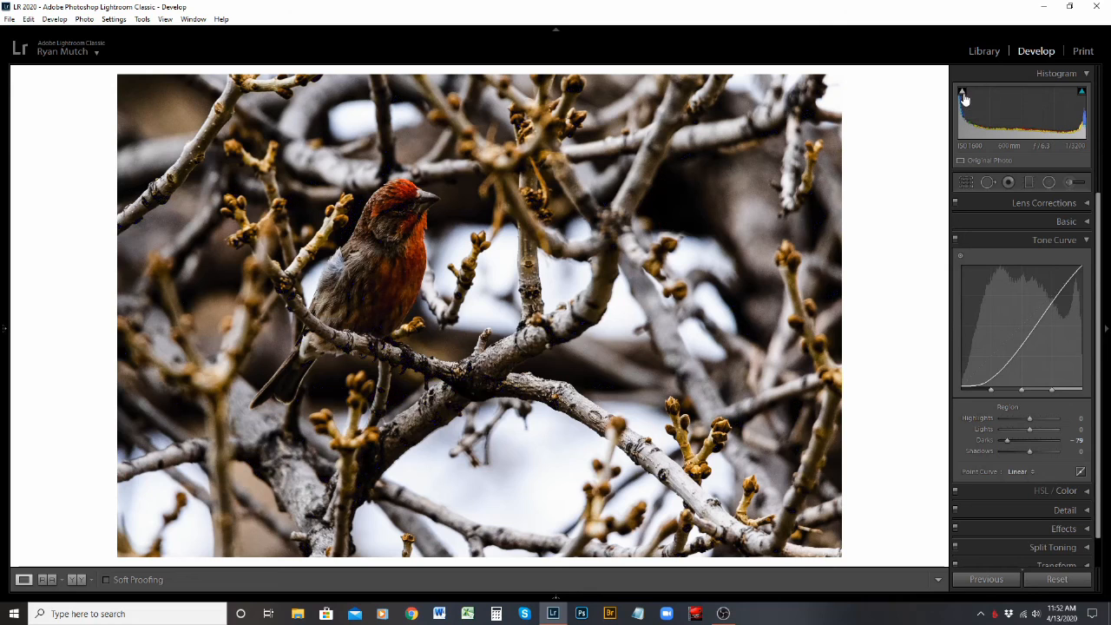
{"action": "left_click", "coordinate": [962, 94]}
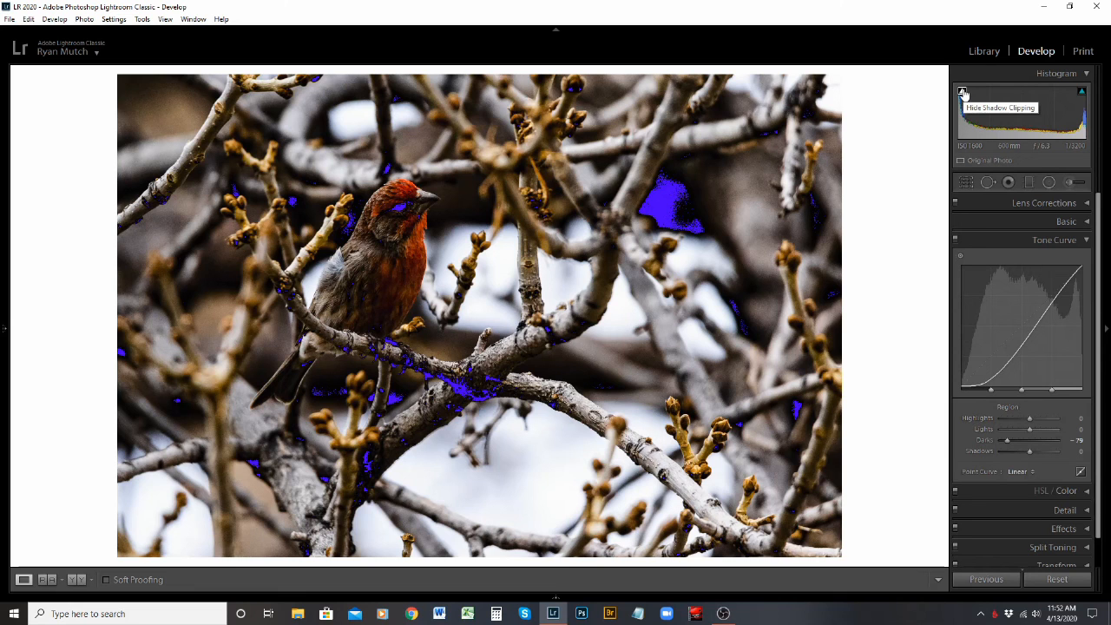
{"action": "double_click", "coordinate": [986, 441]}
{"action": "left_click", "coordinate": [961, 94]}
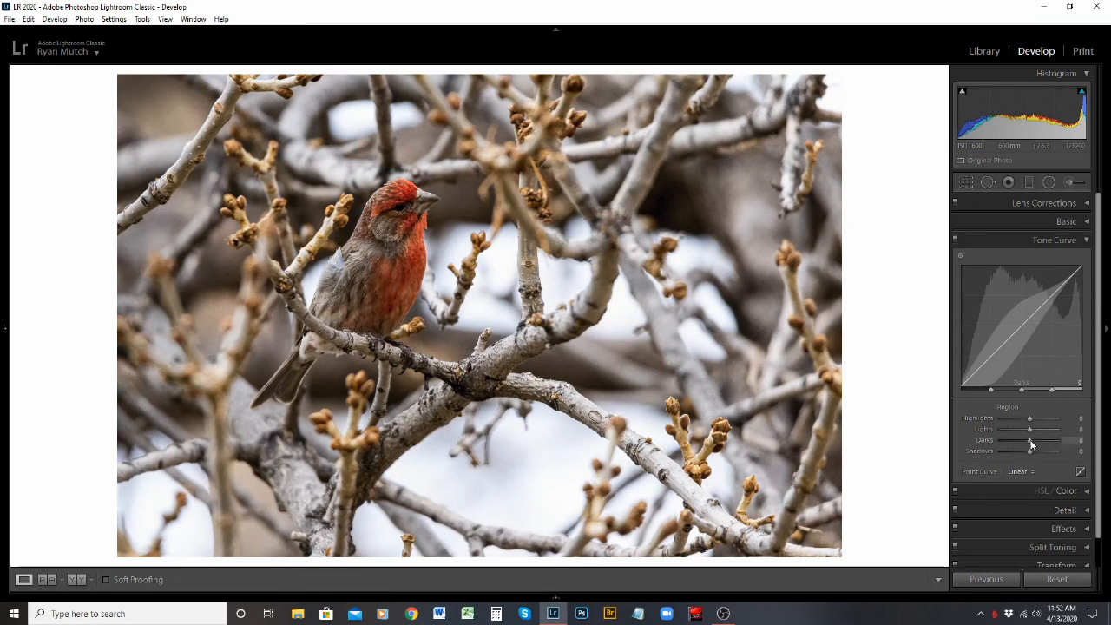
Lower the tone curve's Darks region slightly and compare the photo with the Tone Curve adjustments off and on.
{"action": "left_click_drag", "start_coordinate": [1029, 439], "coordinate": [1028, 439]}
{"action": "left_click", "coordinate": [1045, 242]}
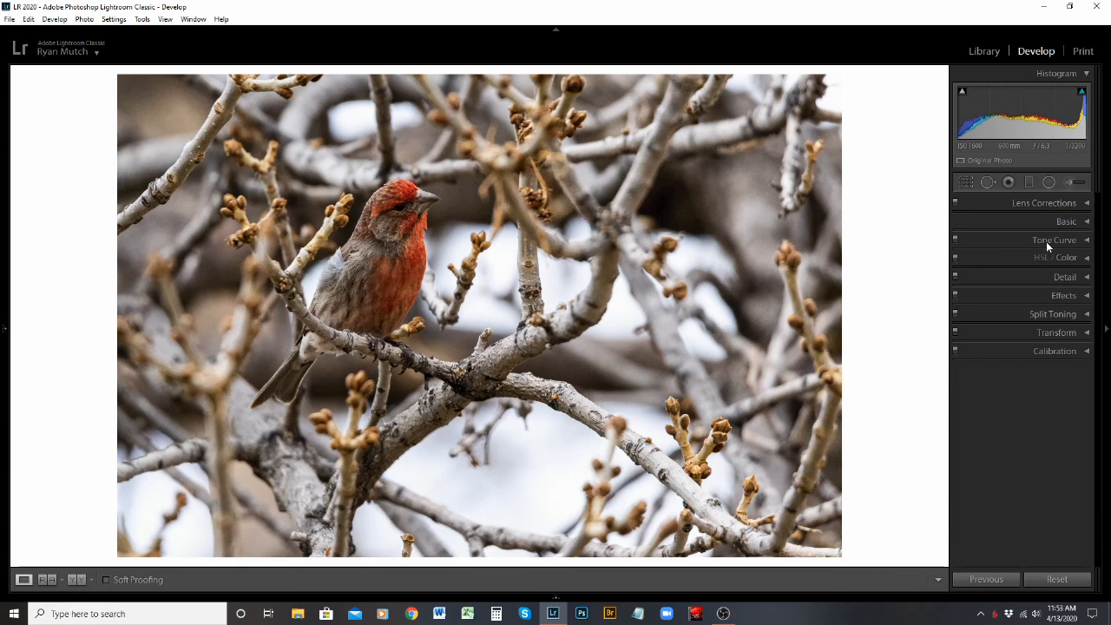
{"action": "left_click", "coordinate": [955, 241]}
{"action": "left_click", "coordinate": [955, 240]}
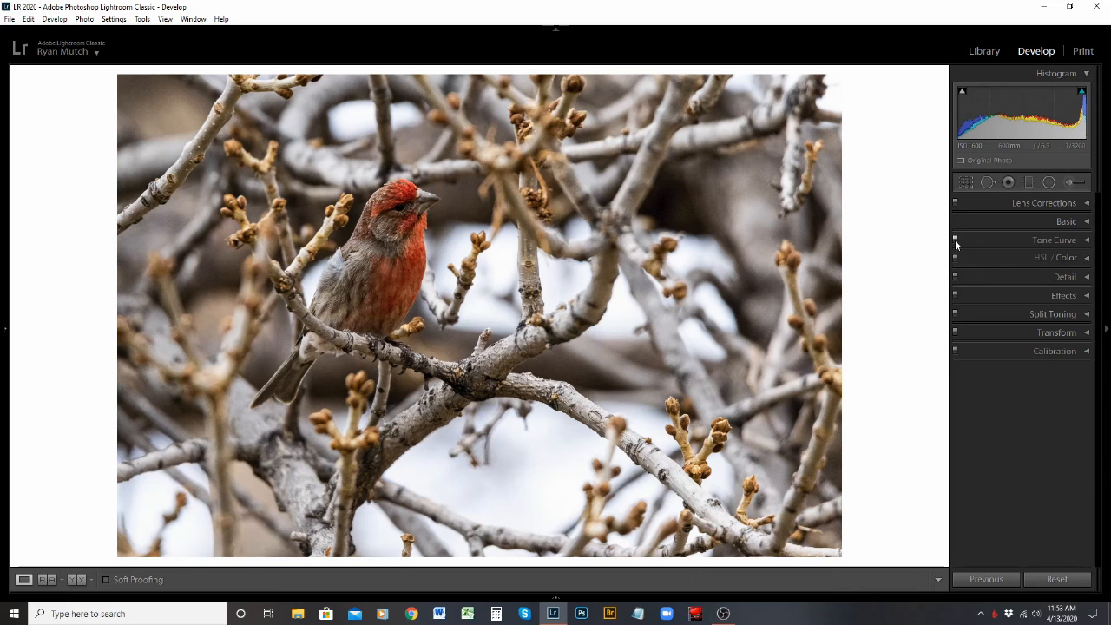
{"action": "left_click", "coordinate": [954, 240]}
{"action": "left_click", "coordinate": [954, 241]}
Brighten the bird's reds by setting the red luminance to +31 in the Color adjustments.
{"action": "left_click", "coordinate": [1087, 260]}
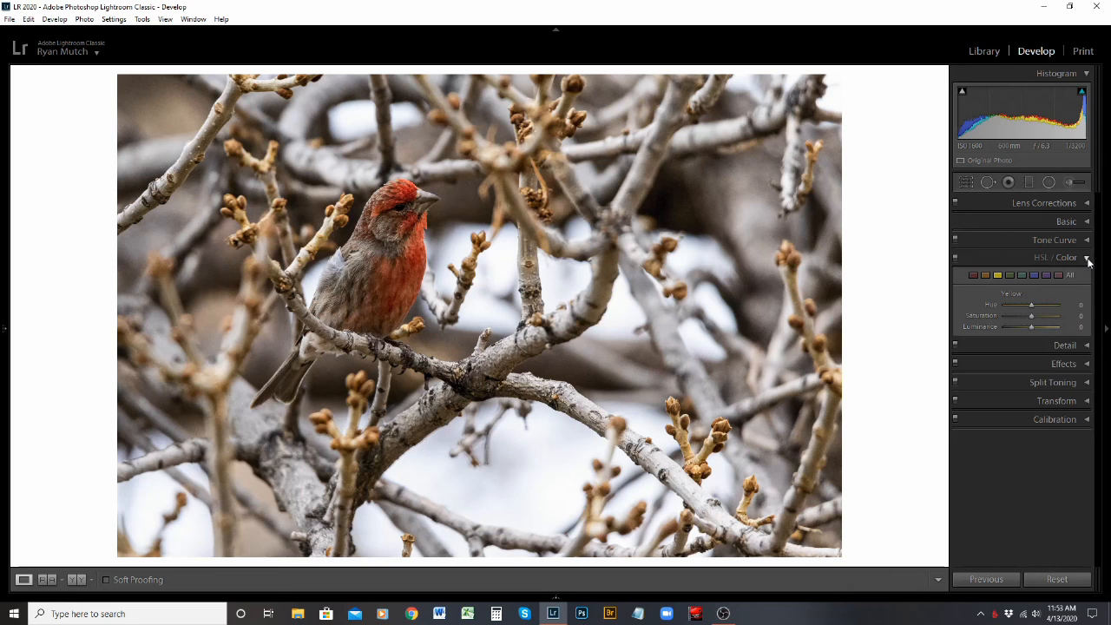
{"action": "left_click", "coordinate": [973, 276]}
{"action": "left_click_drag", "start_coordinate": [1031, 327], "coordinate": [1039, 328]}
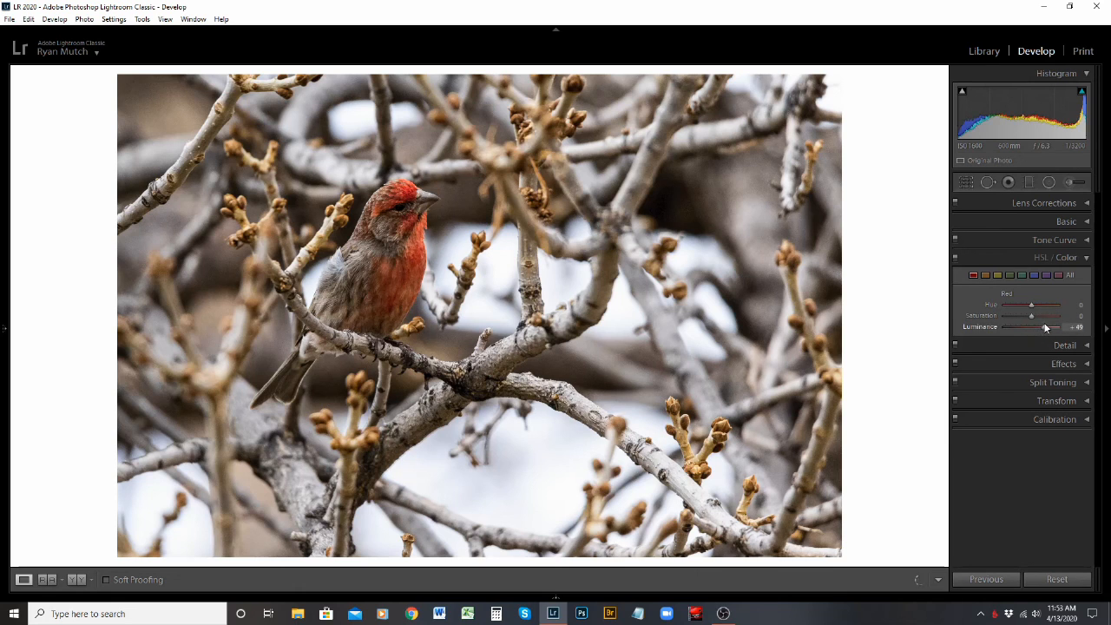
{"action": "left_click_drag", "start_coordinate": [1046, 327], "coordinate": [1030, 329]}
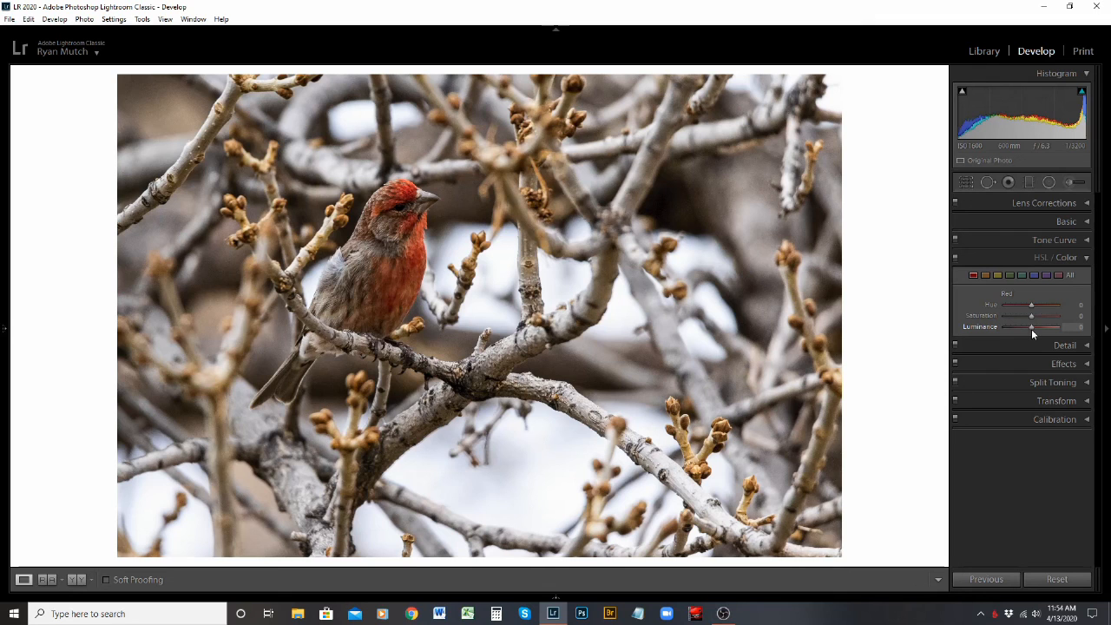
{"action": "left_click_drag", "start_coordinate": [1031, 329], "coordinate": [1040, 329]}
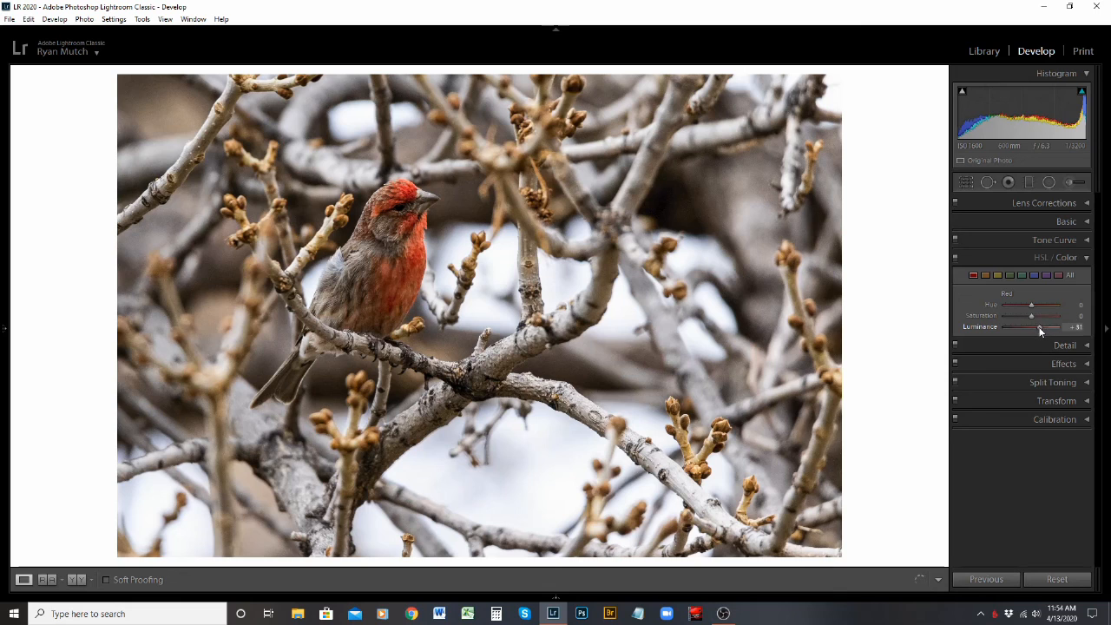
{"action": "left_click_drag", "start_coordinate": [1045, 326], "coordinate": [1065, 327]}
{"action": "left_click_drag", "start_coordinate": [1051, 330], "coordinate": [1045, 332]}
{"action": "left_click_drag", "start_coordinate": [1044, 332], "coordinate": [1040, 334]}
Set the red saturation to +9 and, after trying shifts in both directions, the red hue to -4.
{"action": "left_click_drag", "start_coordinate": [1030, 315], "coordinate": [1032, 317]}
{"action": "left_click_drag", "start_coordinate": [1032, 306], "coordinate": [1024, 316]}
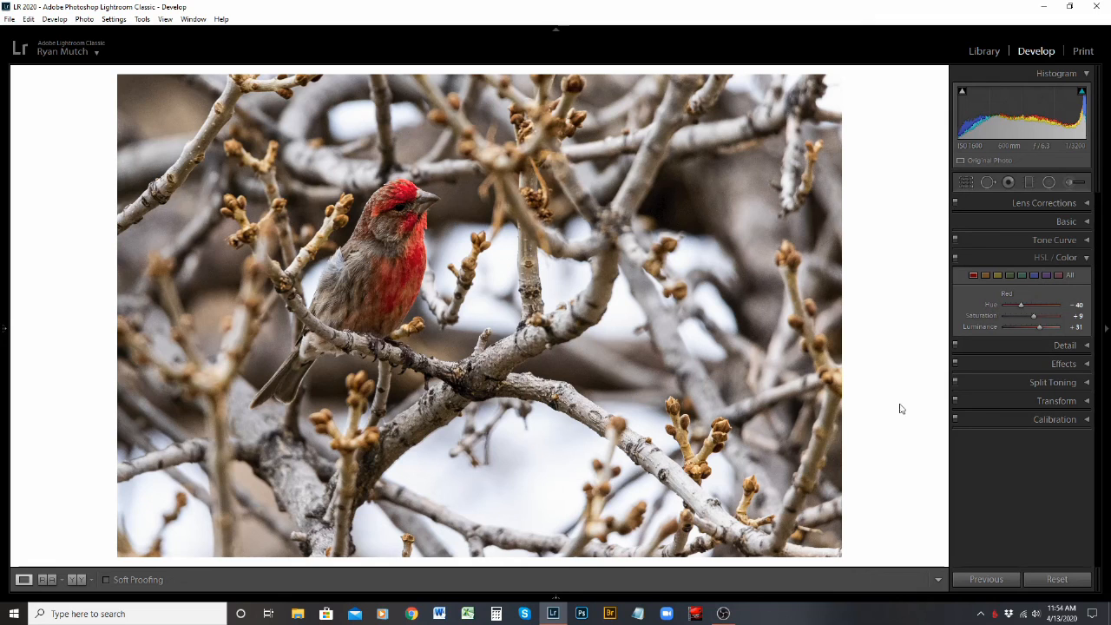
{"action": "double_click", "coordinate": [994, 304]}
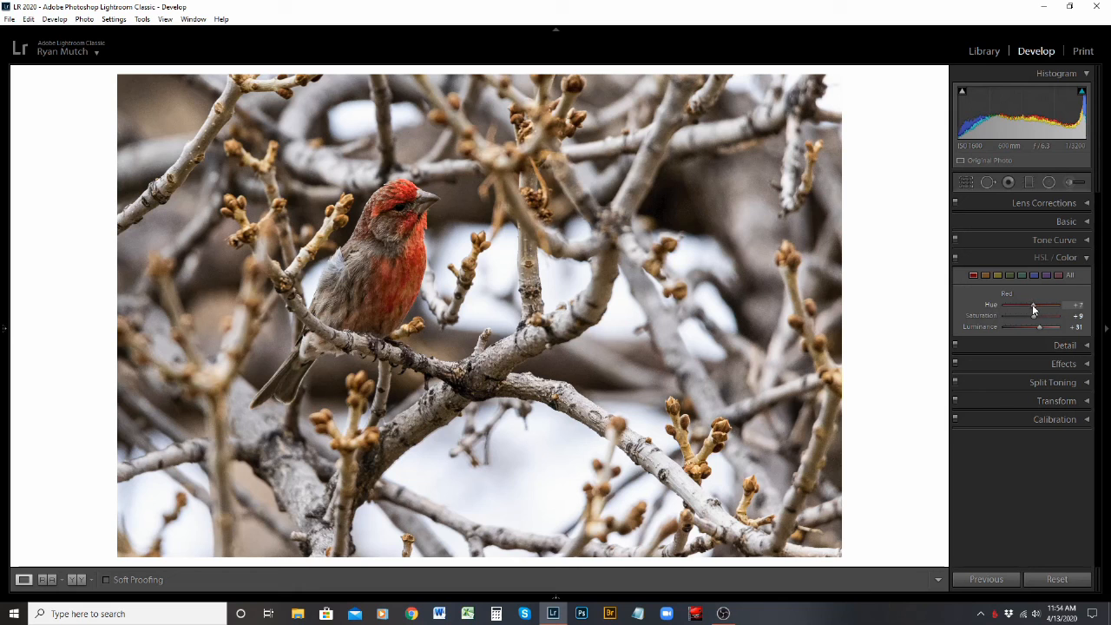
{"action": "left_click_drag", "start_coordinate": [1034, 308], "coordinate": [1034, 308]}
{"action": "double_click", "coordinate": [992, 306]}
{"action": "left_click_drag", "start_coordinate": [1033, 308], "coordinate": [1031, 305]}
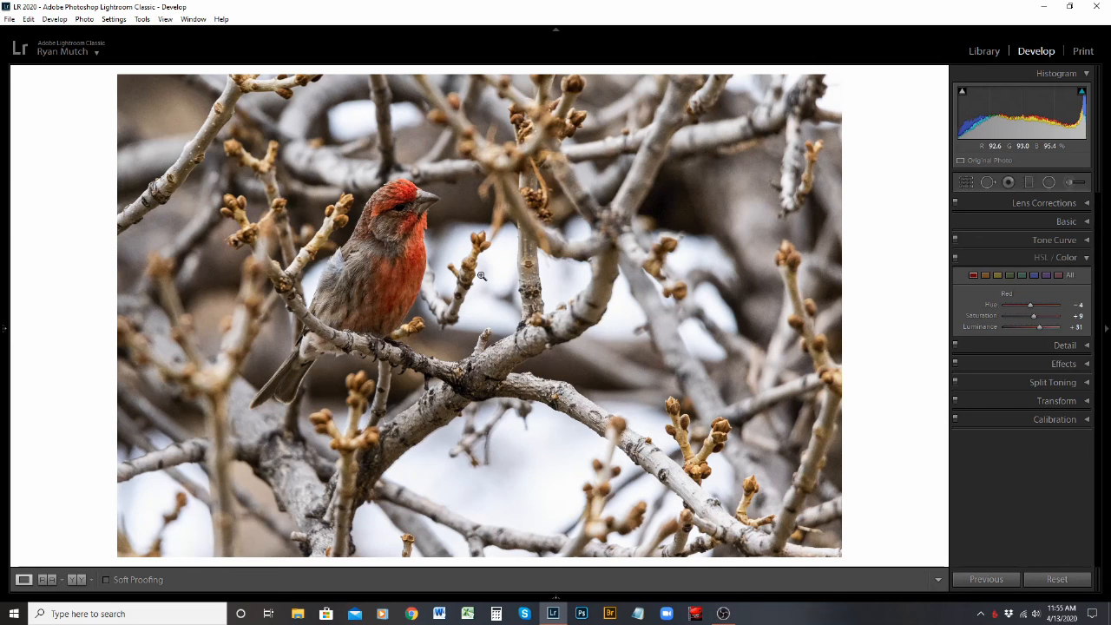
Set the orange saturation to -31 and look through the HSL views of hue, saturation and luminance.
{"action": "left_click", "coordinate": [986, 276]}
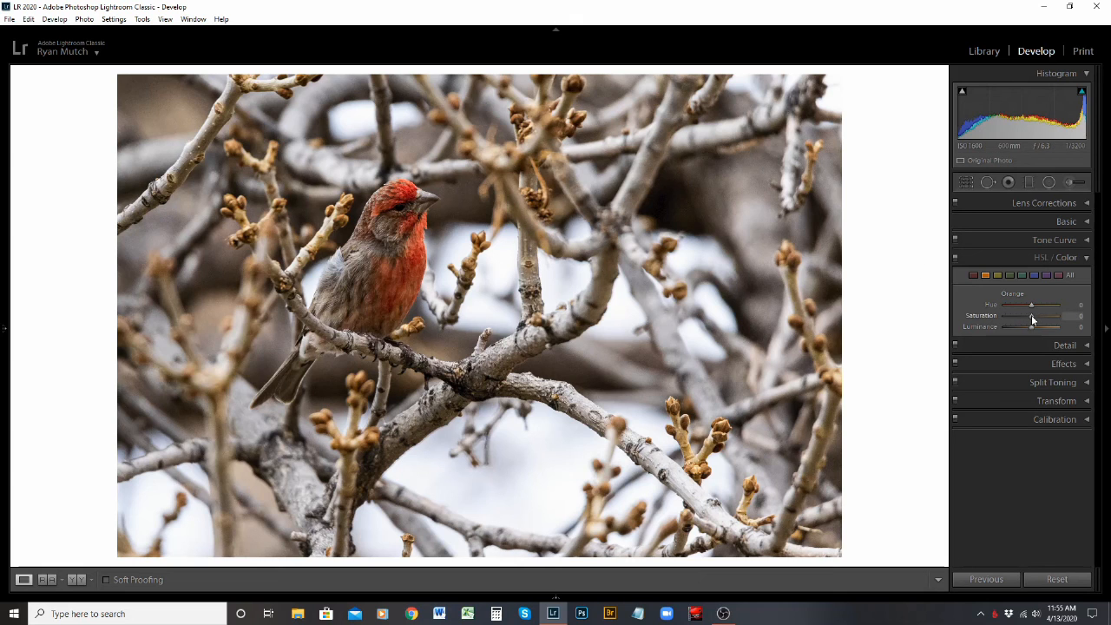
{"action": "left_click_drag", "start_coordinate": [1031, 315], "coordinate": [1023, 320]}
{"action": "left_click", "coordinate": [1041, 258]}
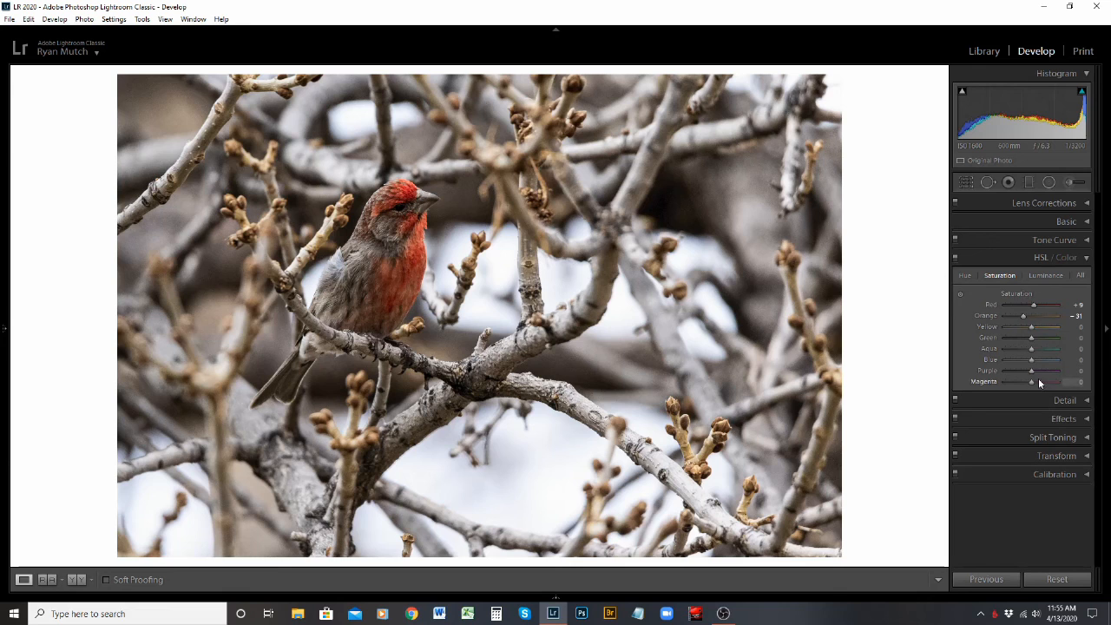
{"action": "left_click", "coordinate": [963, 275]}
{"action": "left_click", "coordinate": [1003, 276]}
{"action": "left_click", "coordinate": [1046, 276]}
{"action": "left_click", "coordinate": [1080, 276]}
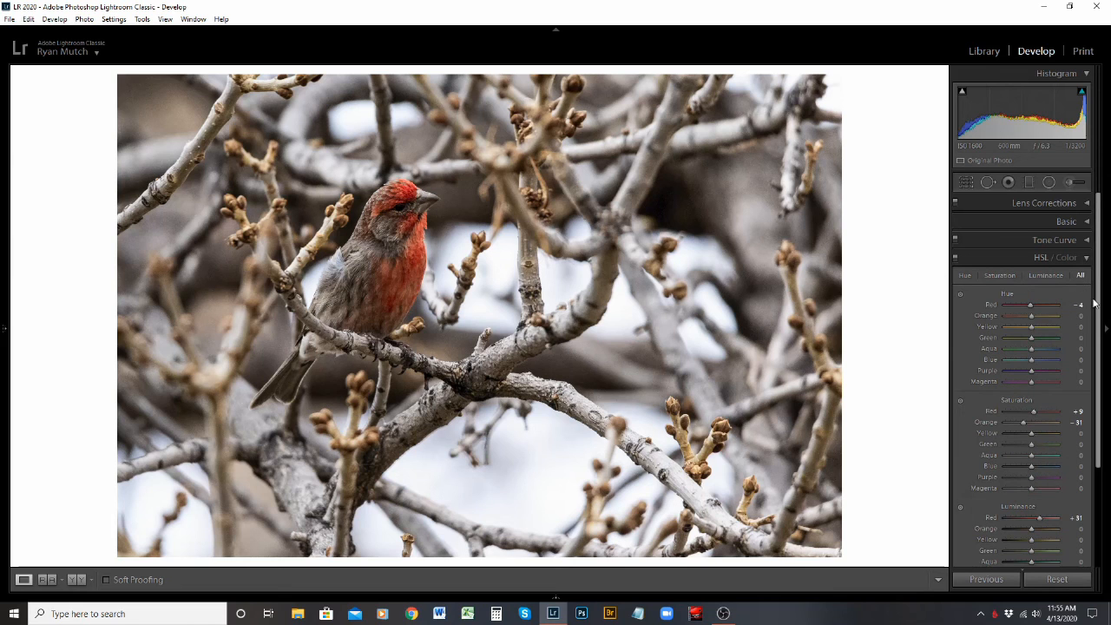
{"action": "scroll", "coordinate": [1095, 304], "scroll_direction": "down", "scroll_amount": 2}
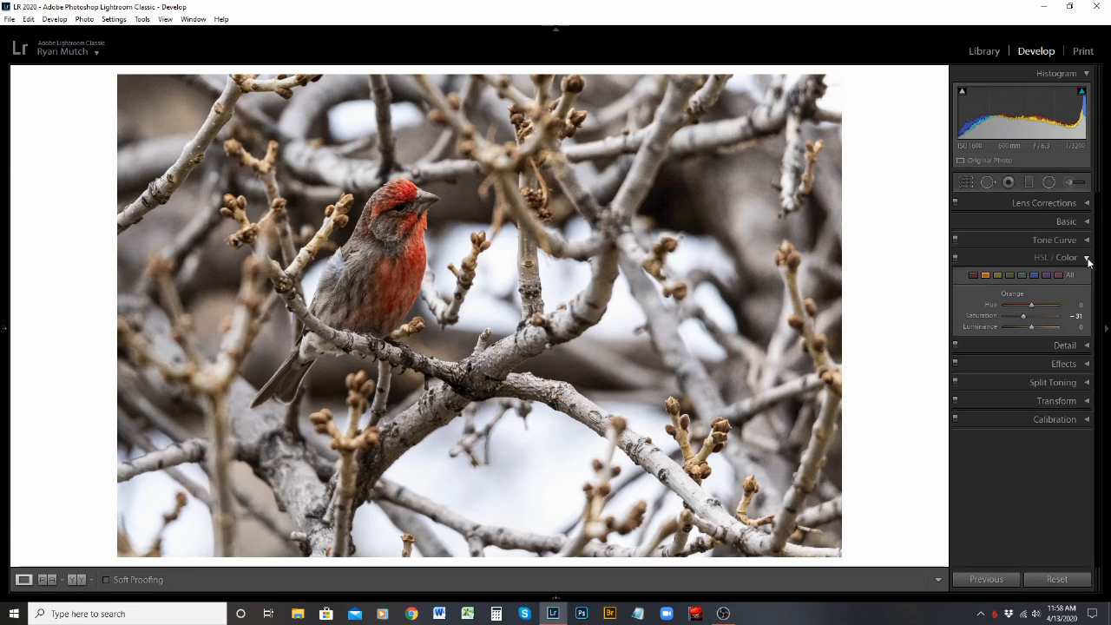
{"action": "left_click", "coordinate": [1087, 259]}
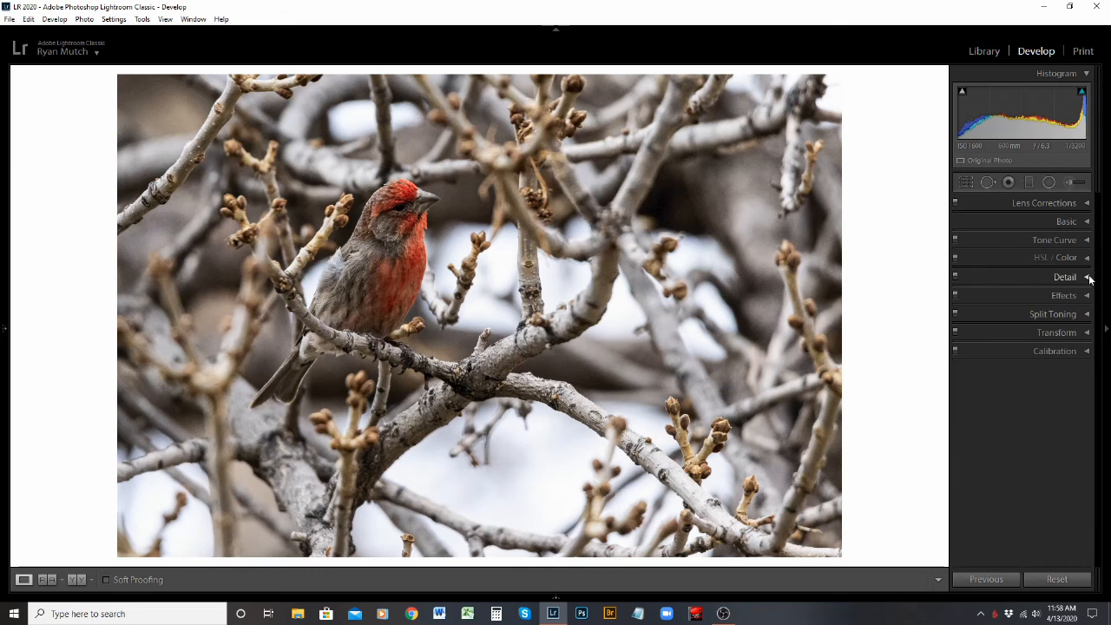
Zoom in on the bird's head and target the Detail preview at the base of its beak.
{"action": "left_click", "coordinate": [1087, 278]}
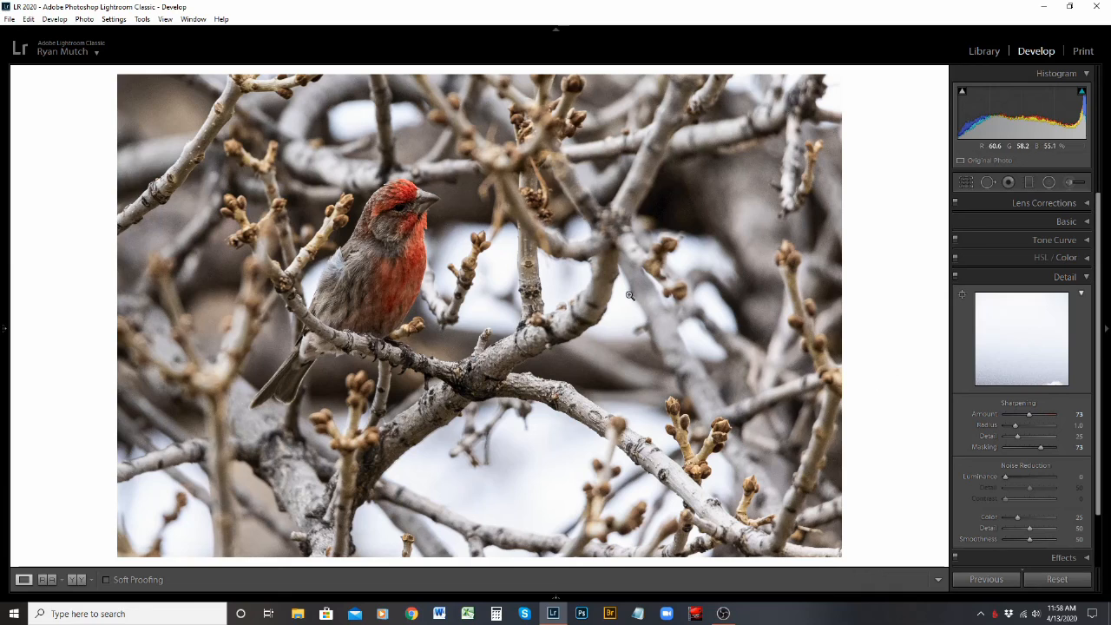
{"action": "left_click", "coordinate": [394, 210]}
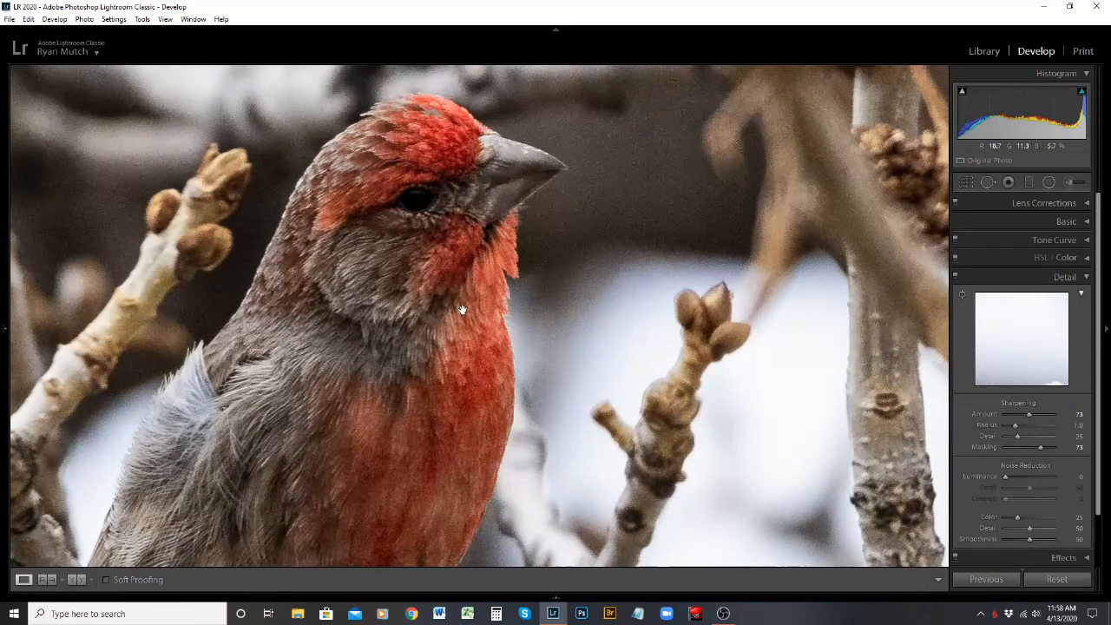
{"action": "left_click_drag", "start_coordinate": [367, 384], "coordinate": [510, 227]}
{"action": "left_click_drag", "start_coordinate": [573, 184], "coordinate": [506, 330]}
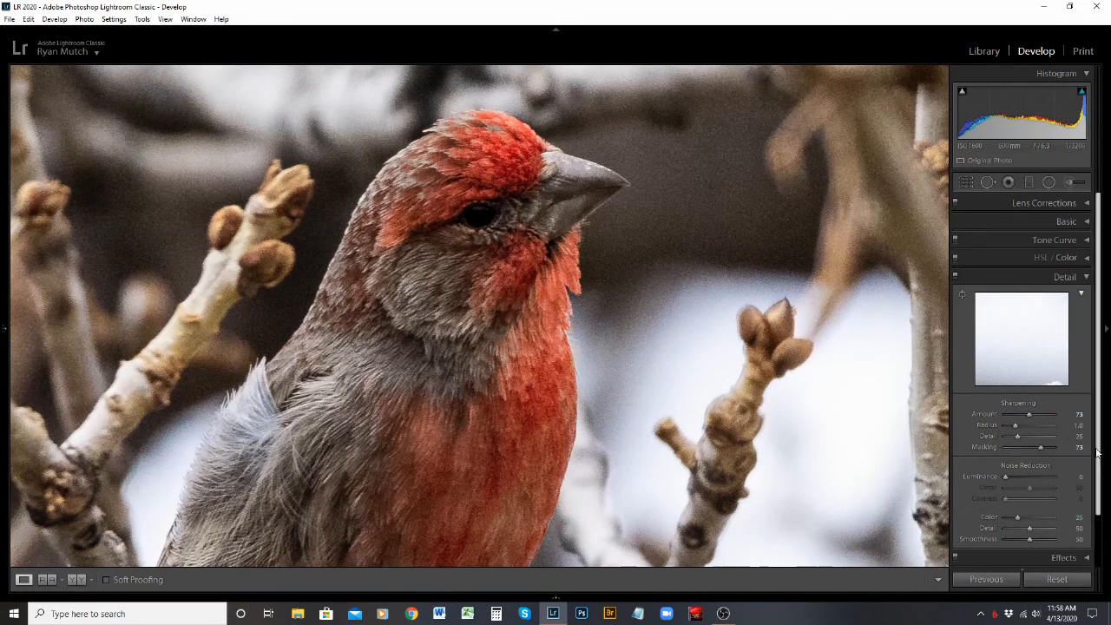
{"action": "left_click", "coordinate": [962, 295]}
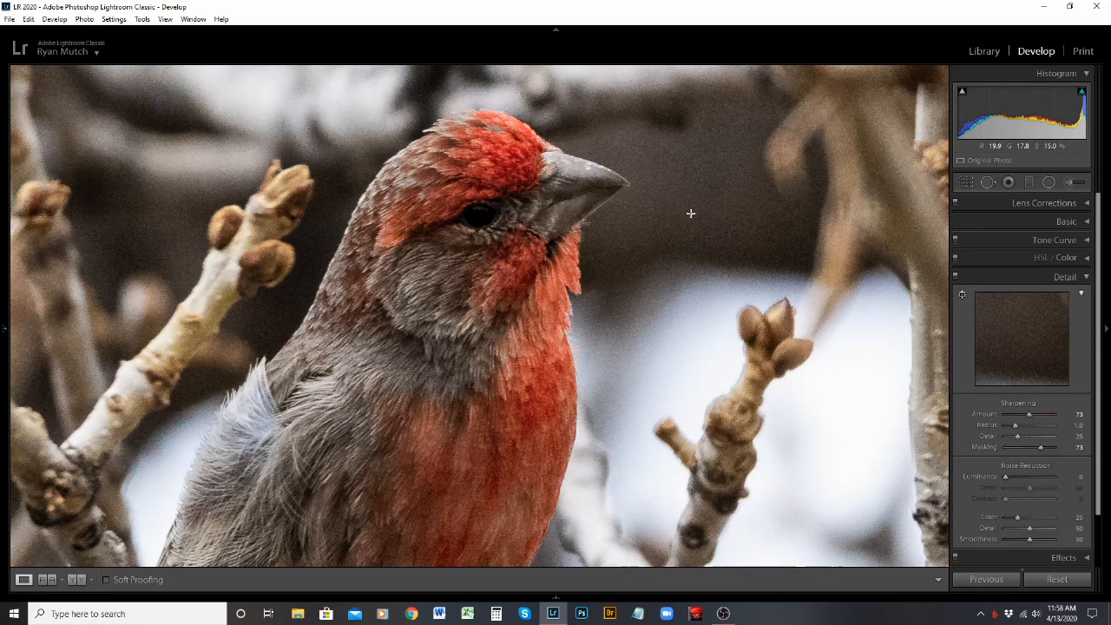
{"action": "left_click", "coordinate": [556, 166]}
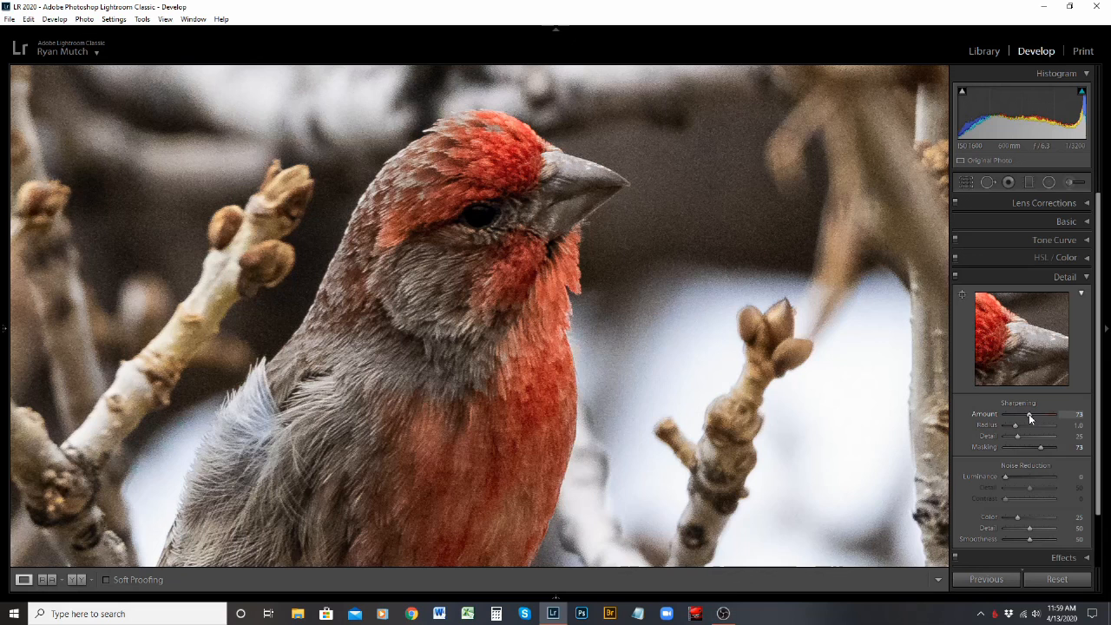
Set the sharpening amount to 105 and, using the mask preview, set the sharpening masking to 85.
{"action": "left_click_drag", "start_coordinate": [1028, 414], "coordinate": [1038, 413]}
{"action": "key", "text": "alt"}
{"action": "key", "text": "alt"}
{"action": "left_click_drag", "start_coordinate": [1043, 450], "coordinate": [1002, 447]}
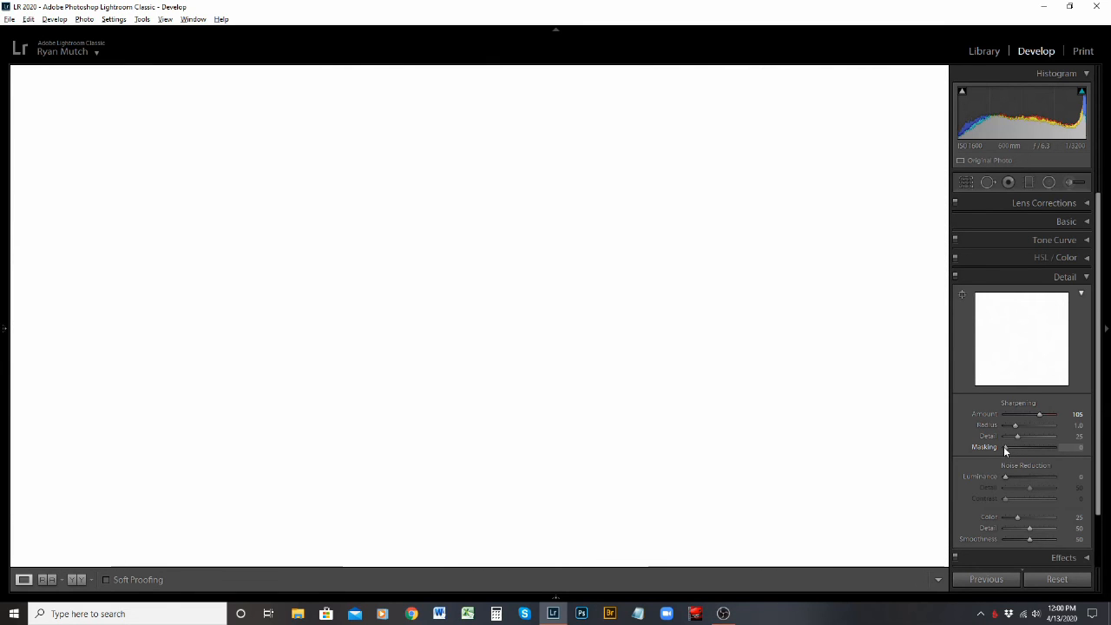
{"action": "left_click_drag", "start_coordinate": [1005, 448], "coordinate": [1046, 447]}
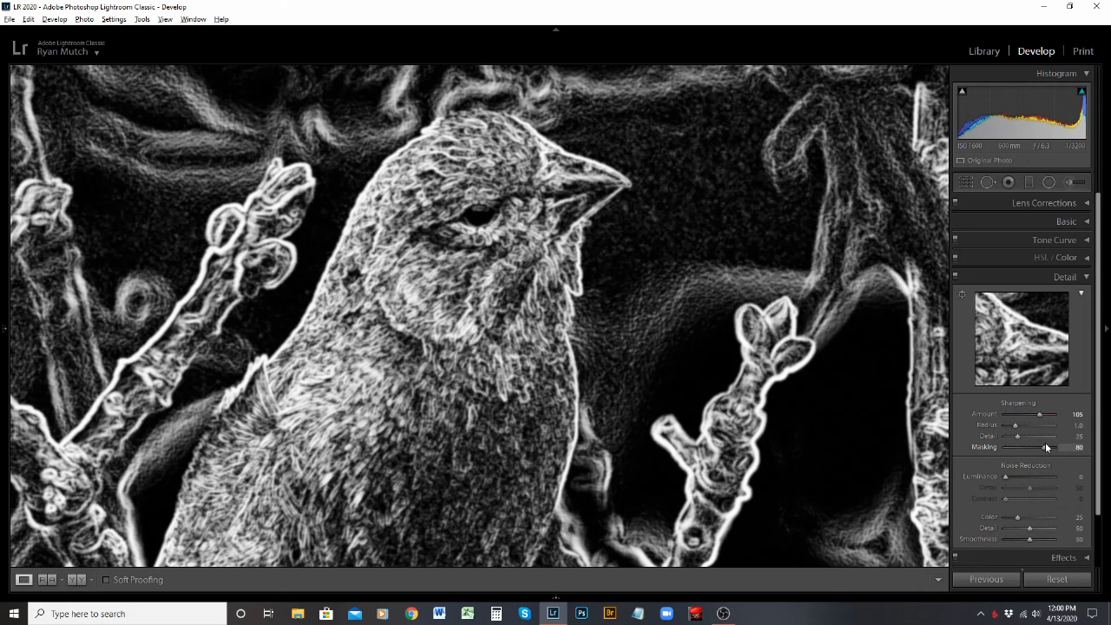
{"action": "left_click_drag", "start_coordinate": [1047, 447], "coordinate": [1048, 447]}
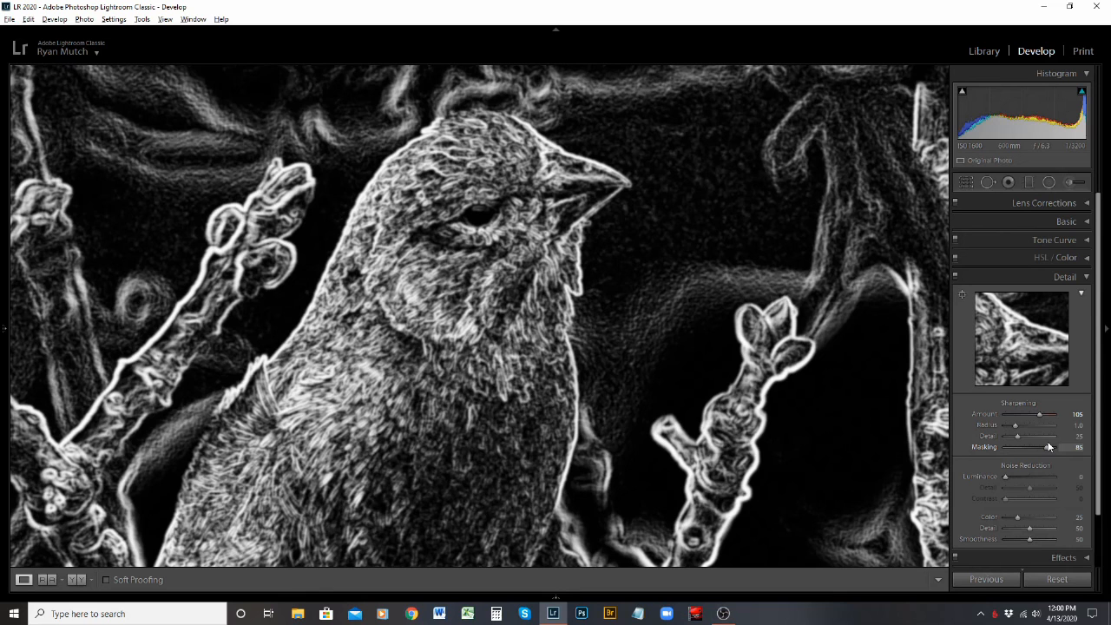
{"action": "left_click_drag", "start_coordinate": [1048, 447], "coordinate": [1048, 443]}
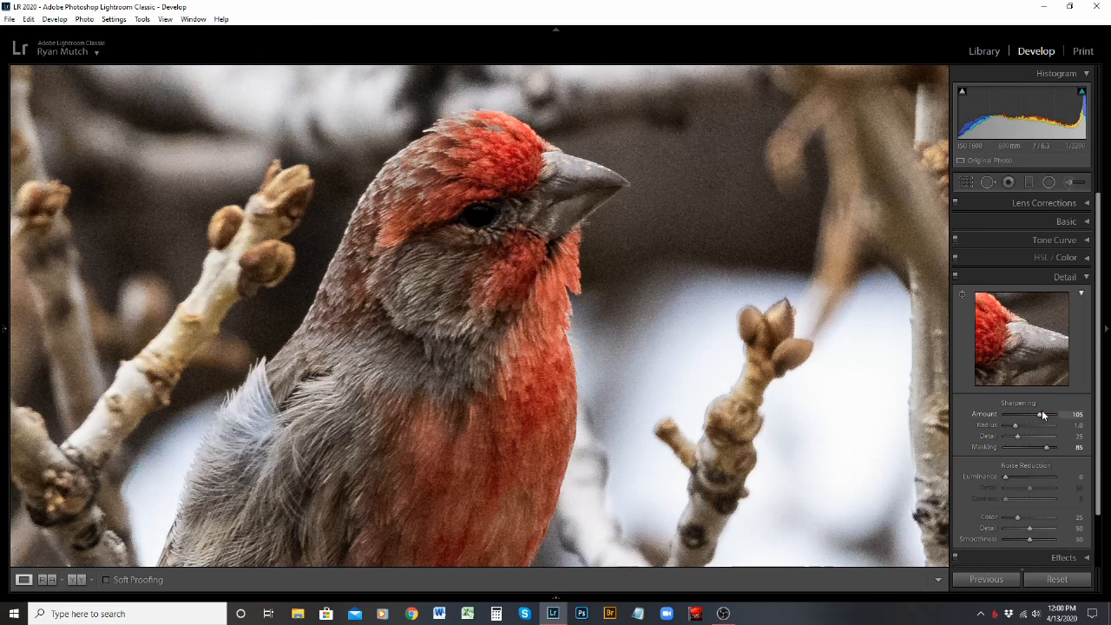
Refine the sharpening with an amount of 80, a radius of 1.2 and a detail of 29.
{"action": "left_click_drag", "start_coordinate": [1039, 416], "coordinate": [1029, 418]}
{"action": "left_click_drag", "start_coordinate": [1030, 413], "coordinate": [1031, 412]}
{"action": "left_click_drag", "start_coordinate": [1033, 429], "coordinate": [1031, 428]}
{"action": "left_click_drag", "start_coordinate": [1027, 425], "coordinate": [1016, 431]}
{"action": "left_click_drag", "start_coordinate": [1021, 435], "coordinate": [1026, 436]}
{"action": "left_click_drag", "start_coordinate": [1053, 435], "coordinate": [1057, 435]}
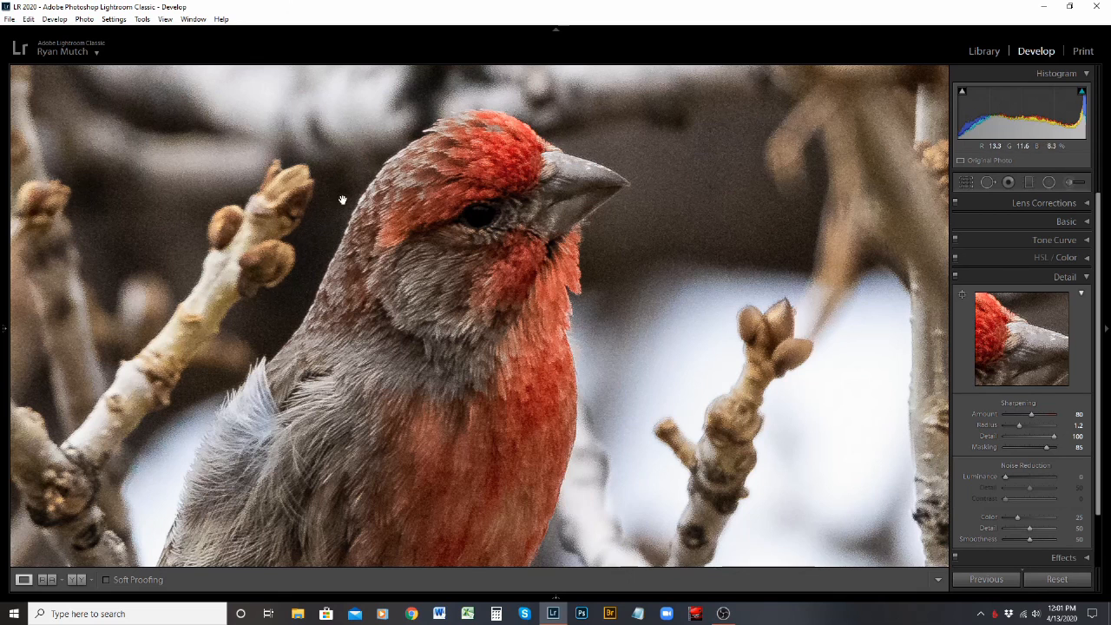
{"action": "left_click", "coordinate": [1018, 437]}
Try luminance noise reduction at 44, reset it, and apply a lighter amount that keeps the feather detail.
{"action": "scroll", "coordinate": [1047, 472], "scroll_direction": "down", "scroll_amount": 2}
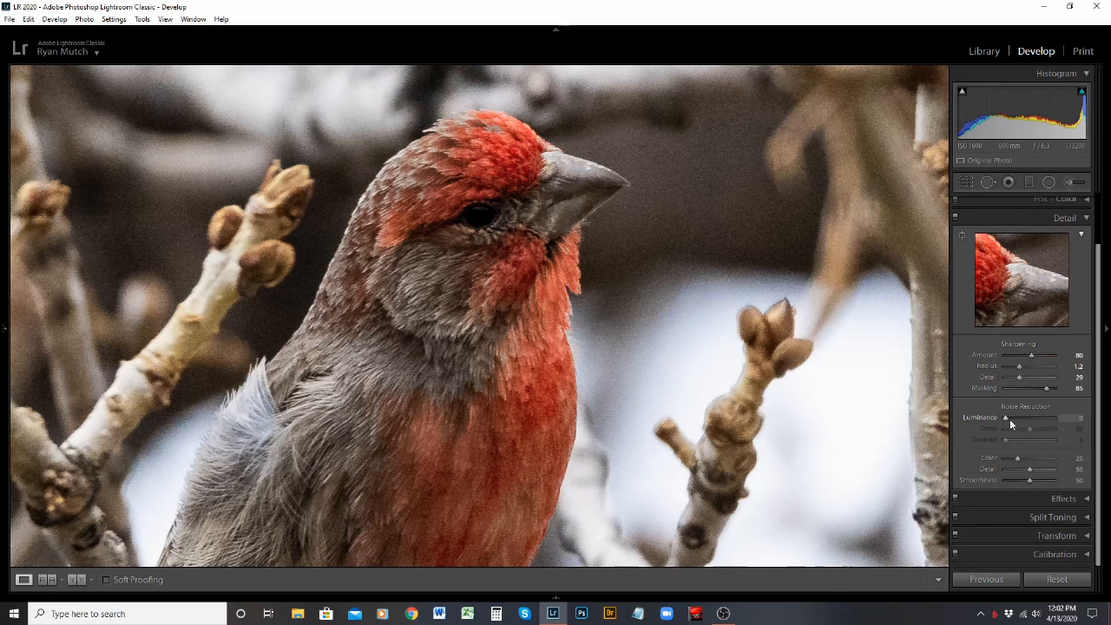
{"action": "left_click_drag", "start_coordinate": [1005, 420], "coordinate": [1027, 420]}
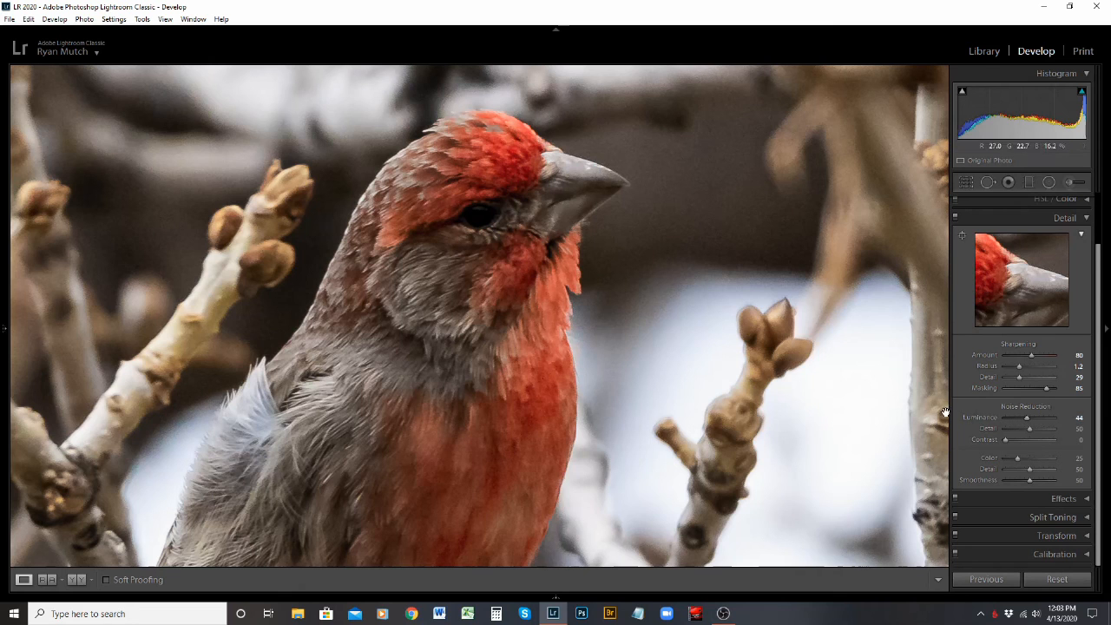
{"action": "double_click", "coordinate": [970, 417]}
{"action": "left_click_drag", "start_coordinate": [1005, 417], "coordinate": [1013, 419]}
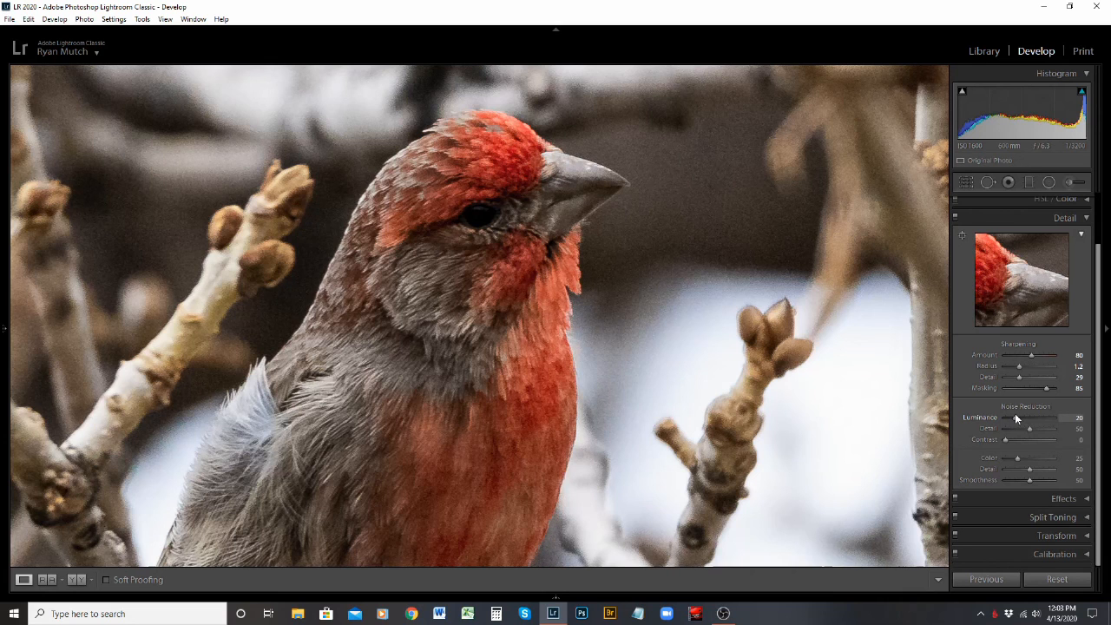
{"action": "left_click_drag", "start_coordinate": [1015, 418], "coordinate": [1013, 419]}
{"action": "key", "text": "alt"}
{"action": "mouse_move", "coordinate": [1014, 417]}
{"action": "left_mouse_down"}
{"action": "mouse_move", "coordinate": [1039, 421]}
{"action": "mouse_move", "coordinate": [985, 415]}
{"action": "mouse_move", "coordinate": [1012, 421]}
{"action": "left_mouse_up"}
Try higher Detail values for the luminance noise reduction, reset them, and nudge Detail up only slightly.
{"action": "left_click_drag", "start_coordinate": [1029, 428], "coordinate": [1041, 430]}
{"action": "left_click_drag", "start_coordinate": [1043, 432], "coordinate": [1066, 430]}
{"action": "double_click", "coordinate": [990, 426]}
{"action": "left_click_drag", "start_coordinate": [1033, 427], "coordinate": [1043, 427]}
{"action": "double_click", "coordinate": [985, 427]}
{"action": "left_click_drag", "start_coordinate": [1033, 427], "coordinate": [1034, 427]}
{"action": "left_click", "coordinate": [1088, 219]}
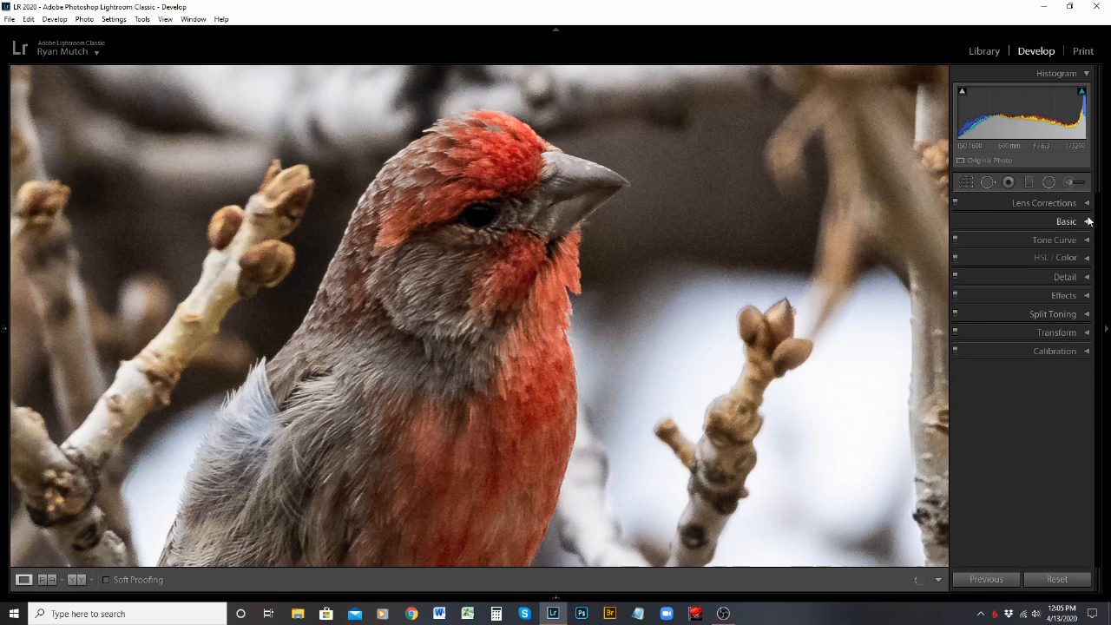
With the whole photo in view, try a heavy grain amount in the Effects settings and reset it.
{"action": "left_click", "coordinate": [1086, 298]}
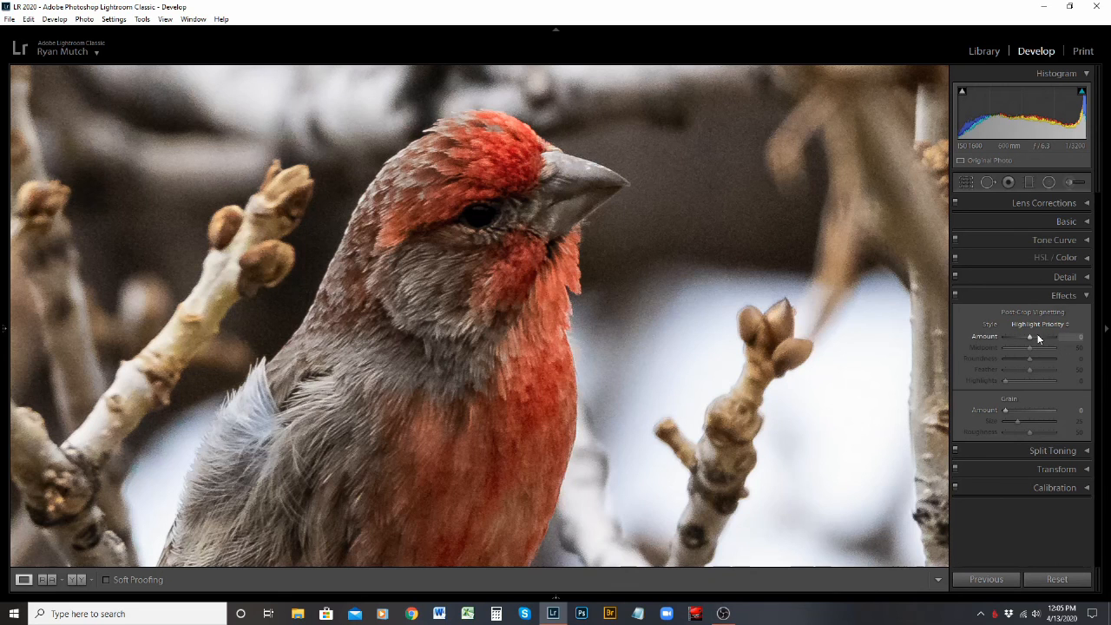
{"action": "left_click", "coordinate": [781, 338]}
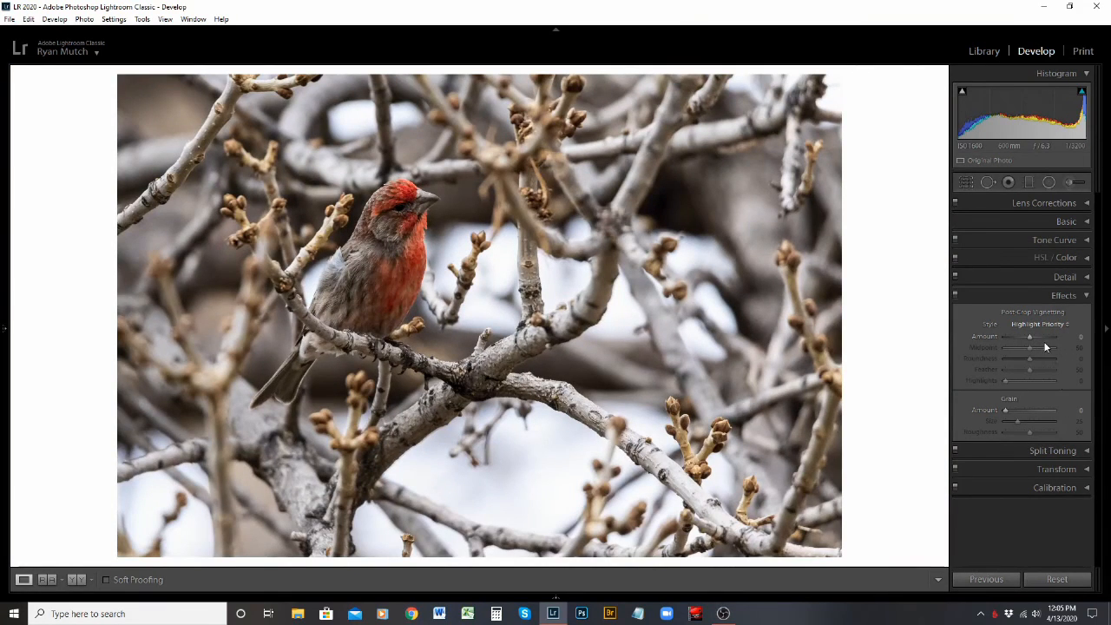
{"action": "left_click", "coordinate": [1036, 325]}
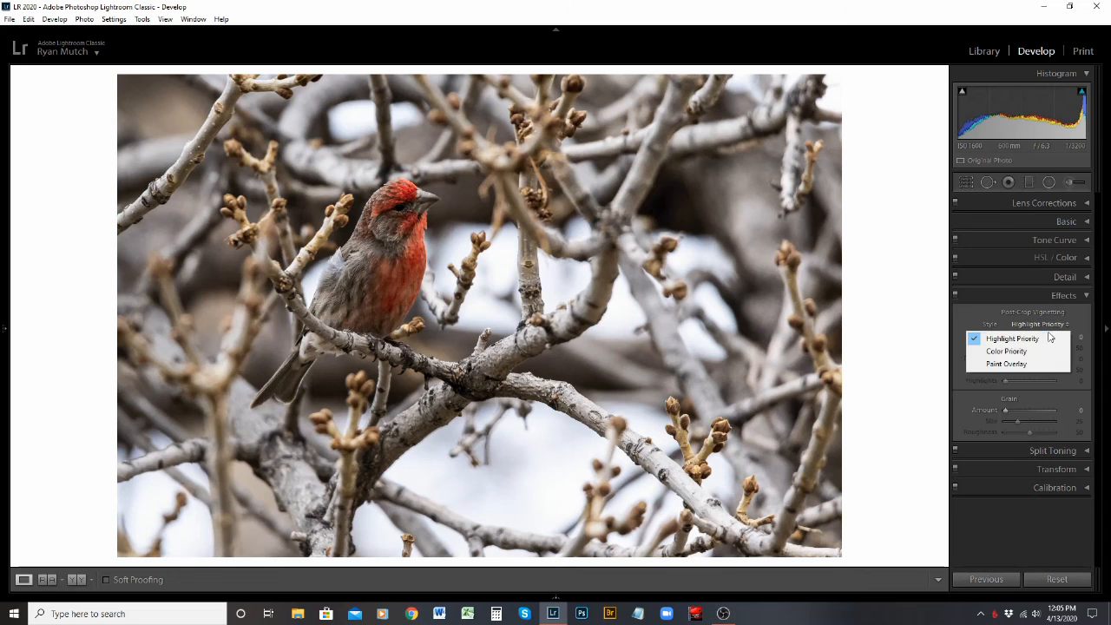
{"action": "left_click", "coordinate": [1053, 387]}
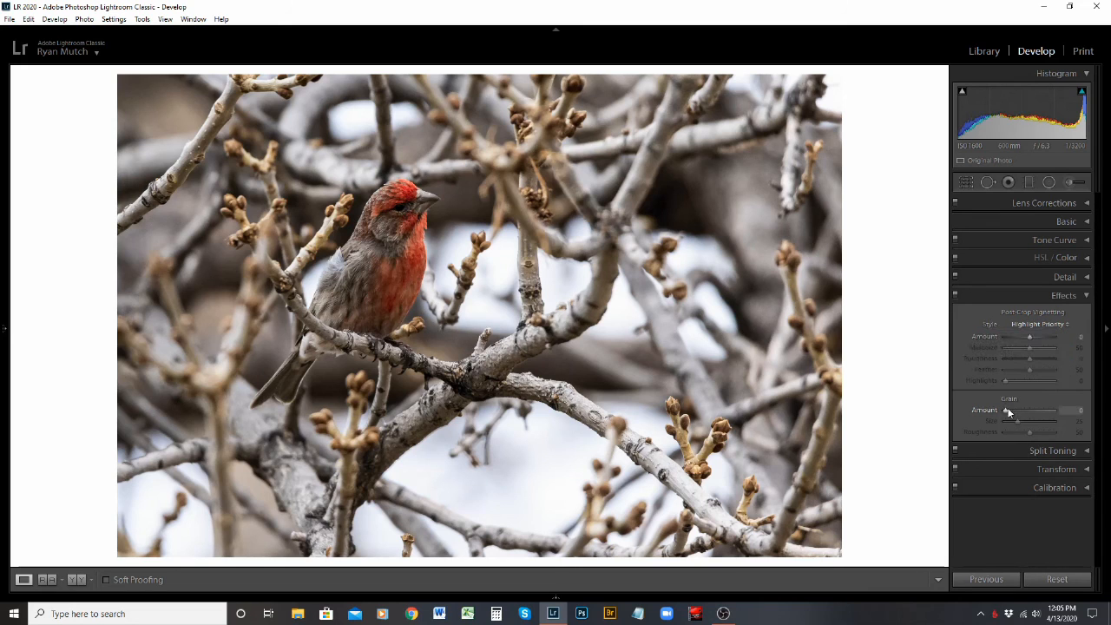
{"action": "left_click_drag", "start_coordinate": [1004, 409], "coordinate": [1056, 409]}
{"action": "double_click", "coordinate": [986, 409]}
Try post-crop vignetting amounts of -24 and +31, and settle on a subtle darkening of -21.
{"action": "left_click_drag", "start_coordinate": [1029, 339], "coordinate": [1023, 339]}
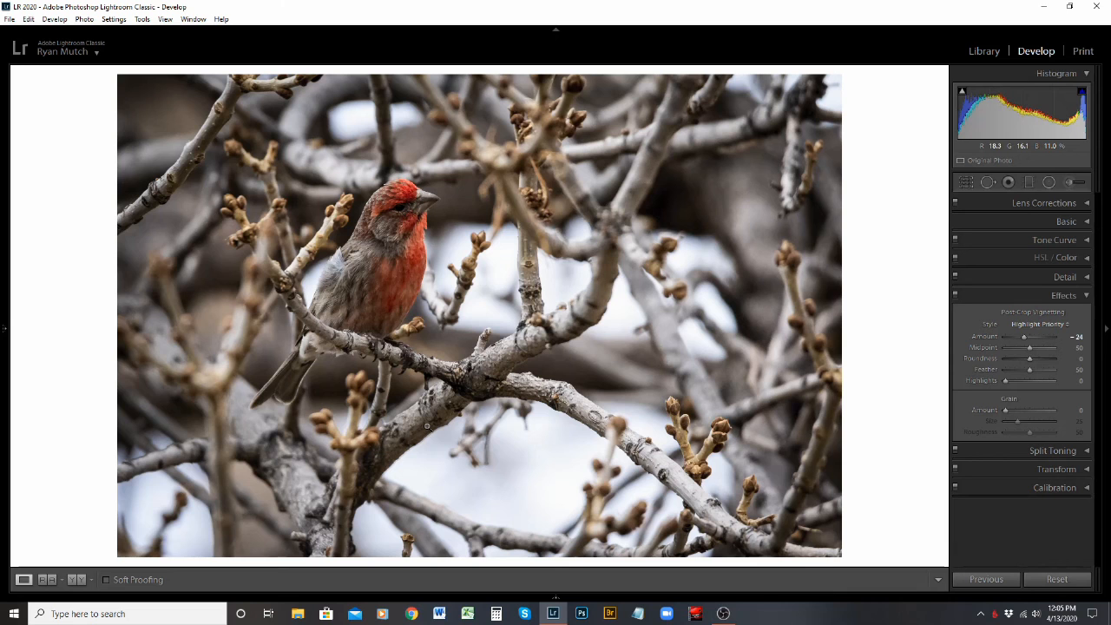
{"action": "left_click_drag", "start_coordinate": [1024, 336], "coordinate": [1037, 340]}
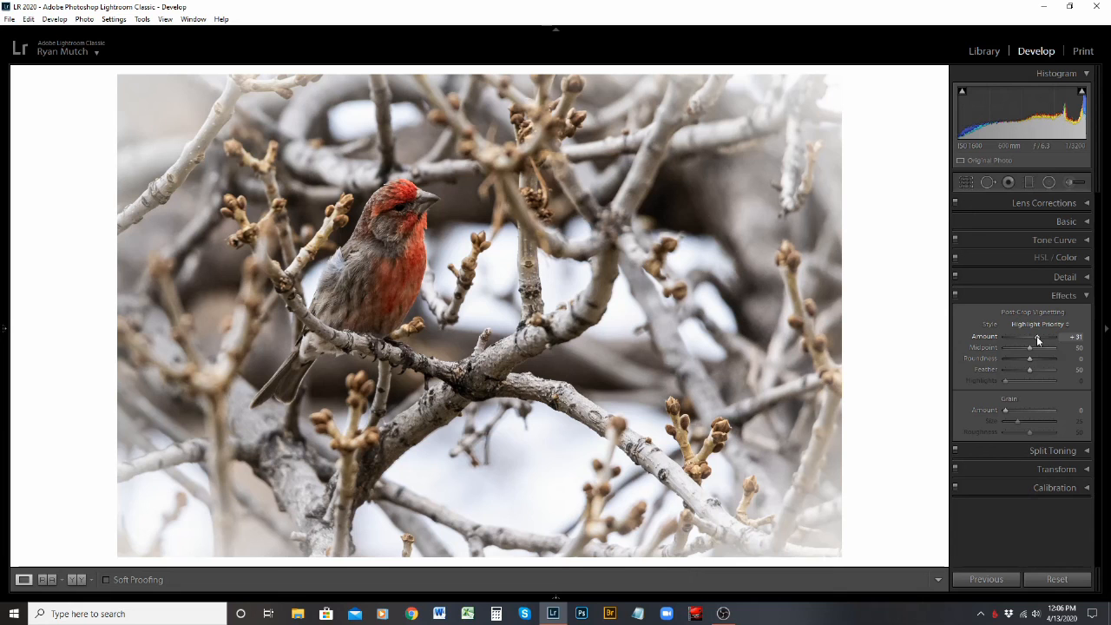
{"action": "left_click_drag", "start_coordinate": [1036, 336], "coordinate": [1025, 334]}
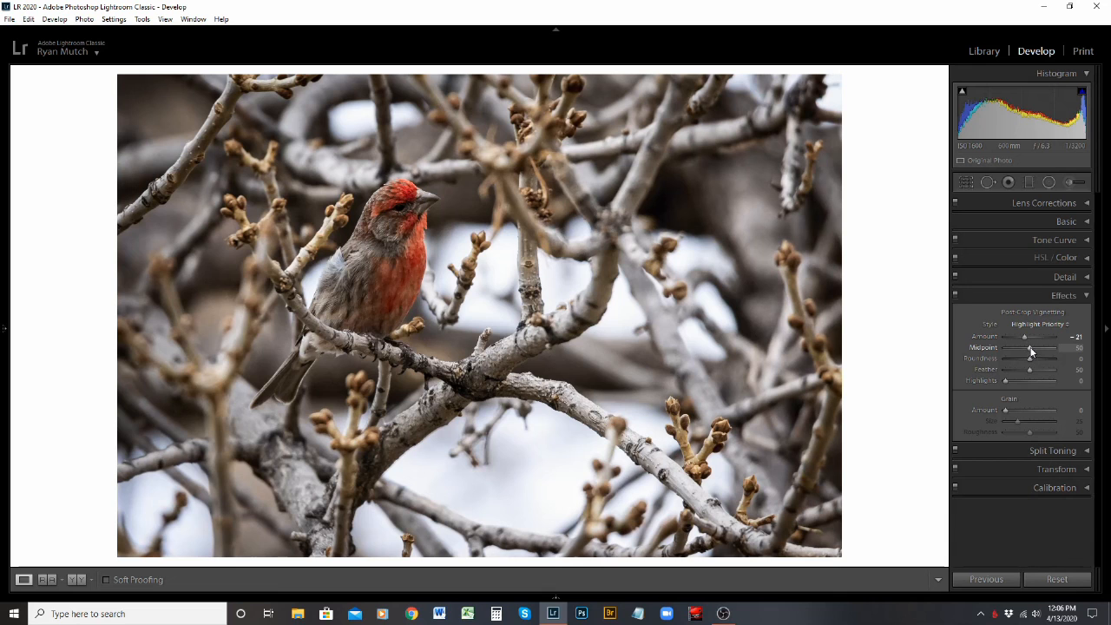
Try vignette midpoints of 83 and 0, and settle on a midpoint of 37.
{"action": "left_click_drag", "start_coordinate": [1029, 346], "coordinate": [1046, 350]}
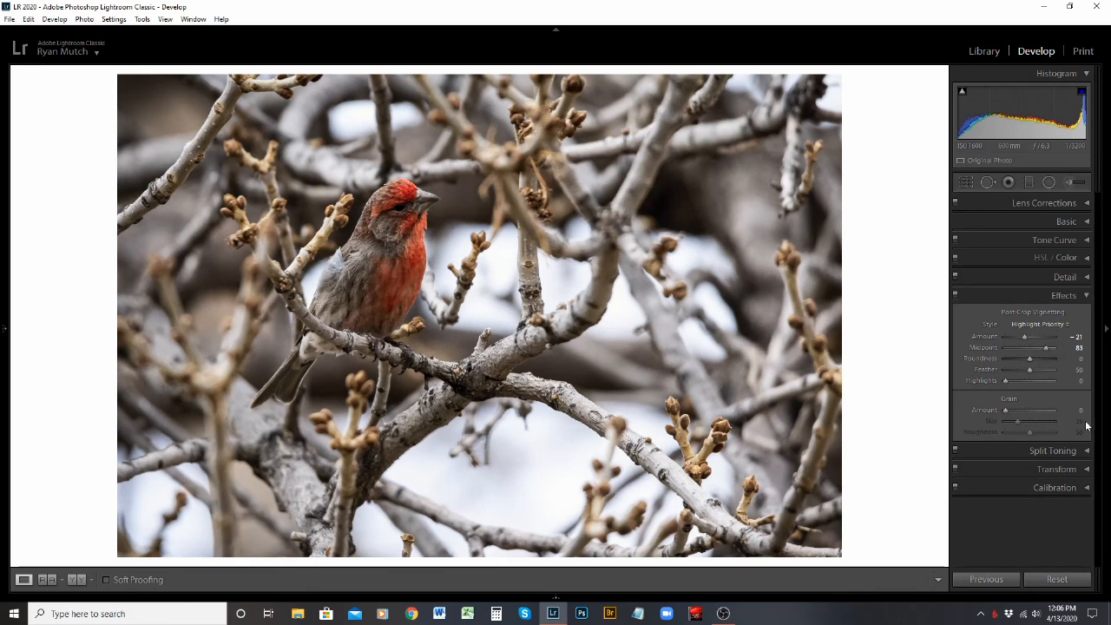
{"action": "left_click_drag", "start_coordinate": [1045, 347], "coordinate": [1004, 347]}
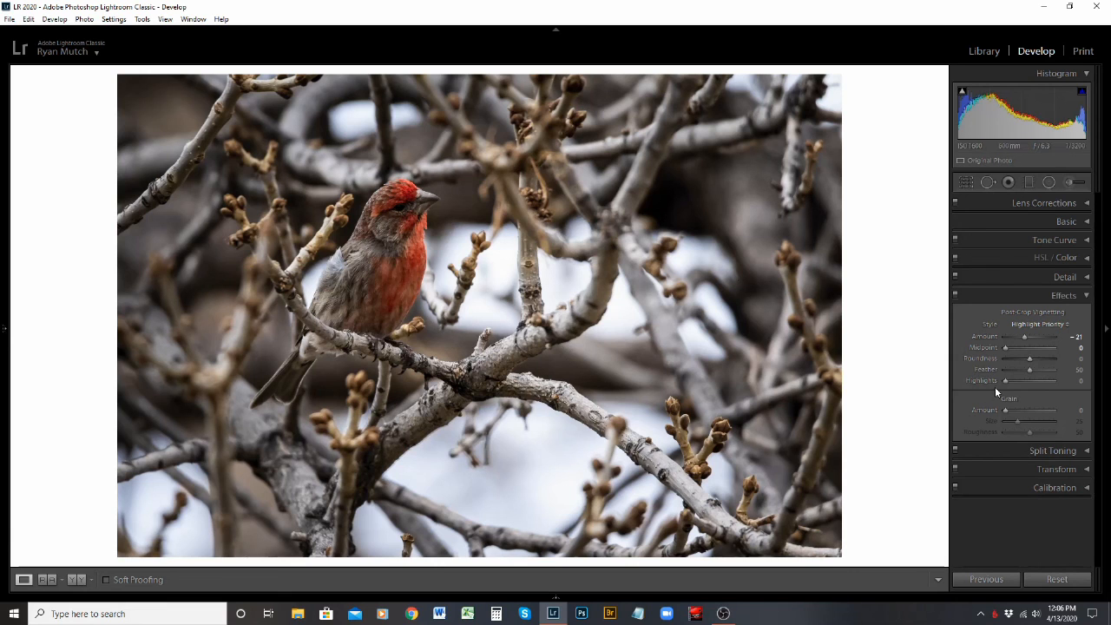
{"action": "left_click", "coordinate": [1030, 347]}
{"action": "left_click_drag", "start_coordinate": [1029, 347], "coordinate": [1024, 351]}
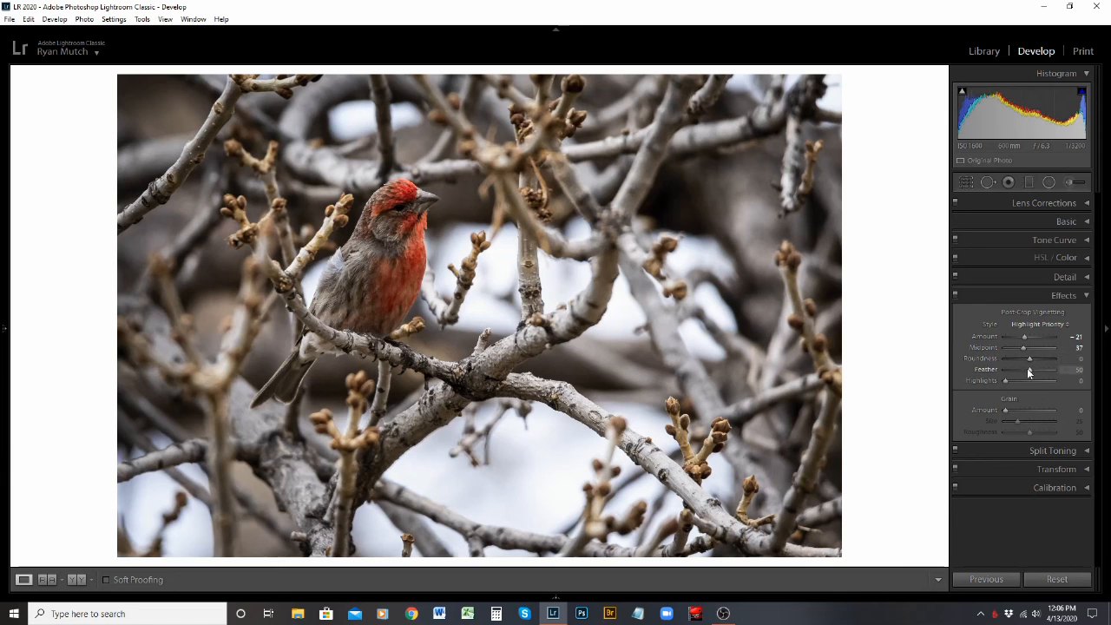
Compare hard and soft vignette feathering at an amount of -86, and settle on a feather of 81 with an amount of -17.
{"action": "left_click_drag", "start_coordinate": [1031, 372], "coordinate": [1009, 375]}
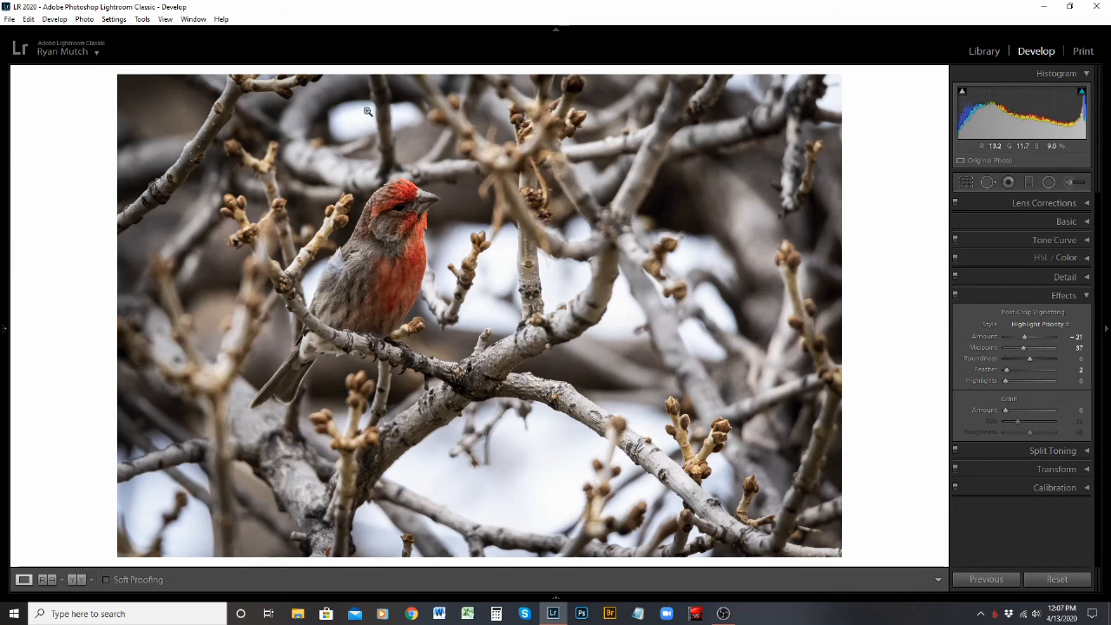
{"action": "left_click_drag", "start_coordinate": [998, 371], "coordinate": [1007, 336]}
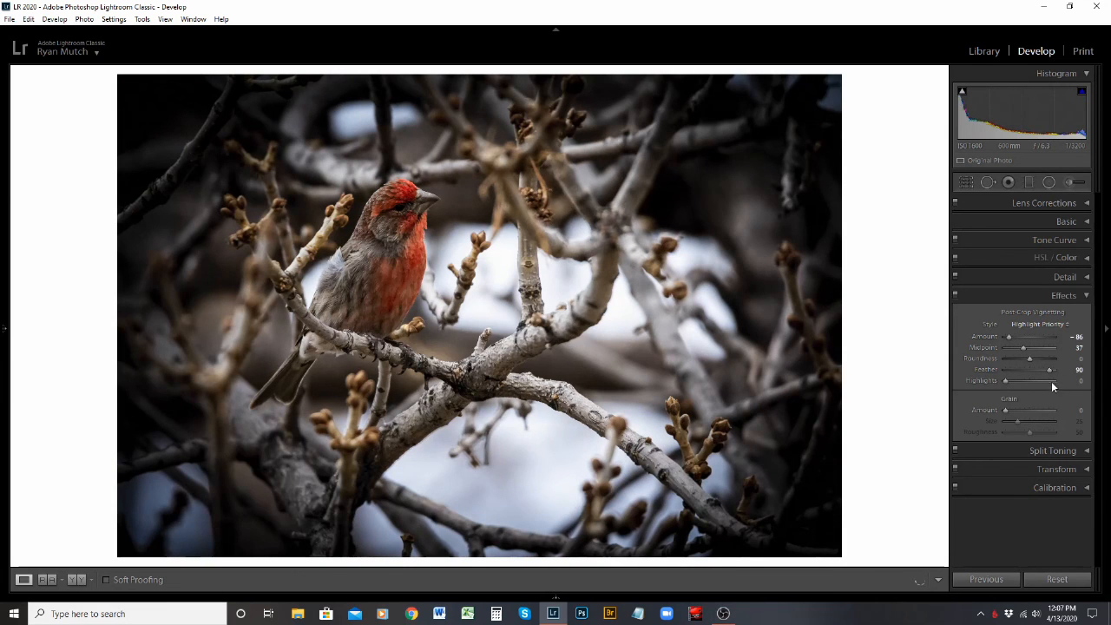
{"action": "left_click_drag", "start_coordinate": [1049, 371], "coordinate": [1001, 370]}
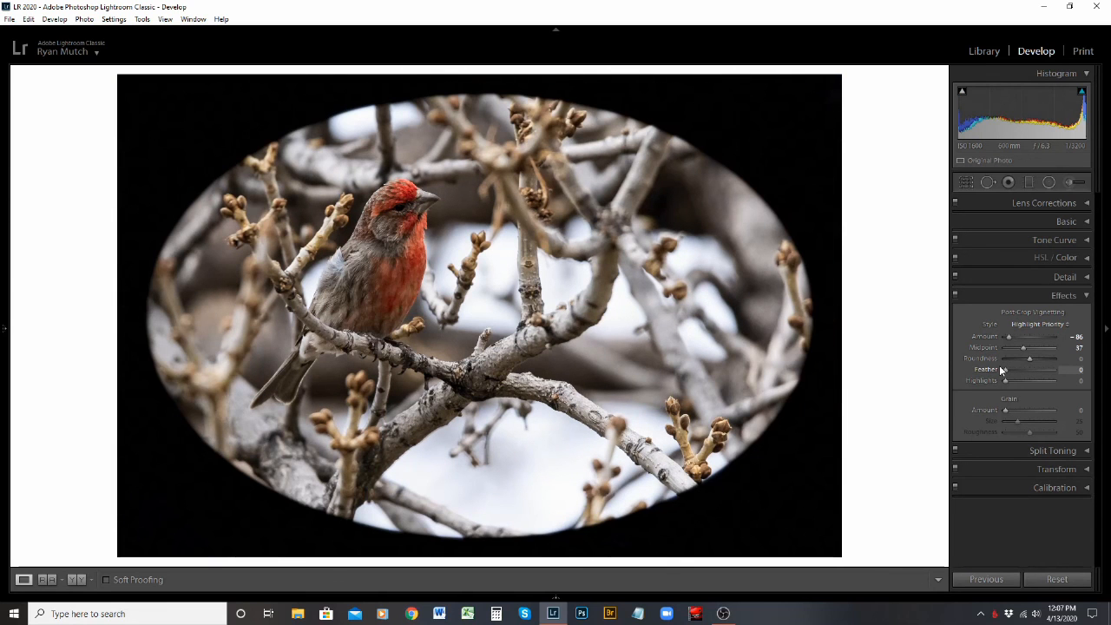
{"action": "left_click_drag", "start_coordinate": [1001, 370], "coordinate": [1035, 371]}
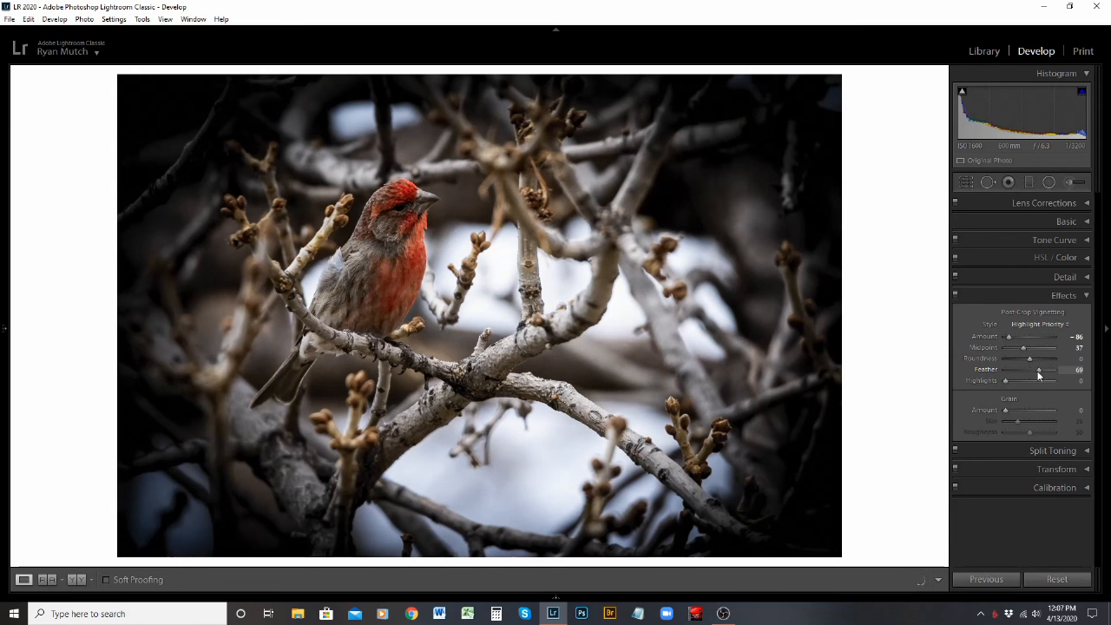
{"action": "left_click_drag", "start_coordinate": [1042, 370], "coordinate": [1025, 338]}
{"action": "double_click", "coordinate": [988, 336]}
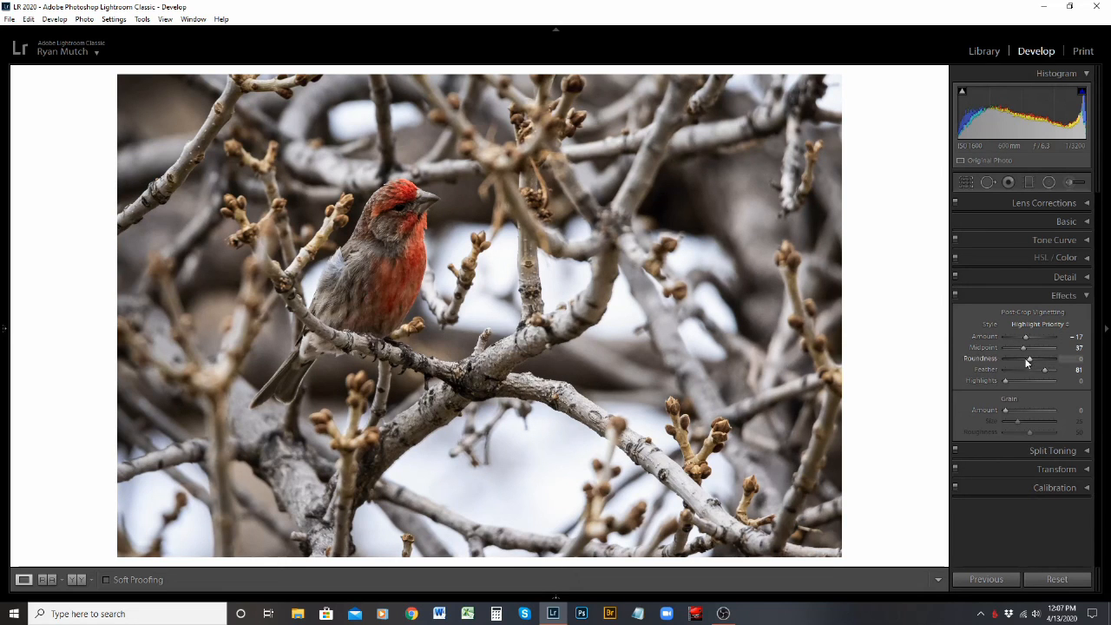
Try a vignette roundness of -100 and, zoomed in on the bird, grain amounts of 46 and 57, resetting both settings.
{"action": "left_click_drag", "start_coordinate": [1028, 357], "coordinate": [1000, 361]}
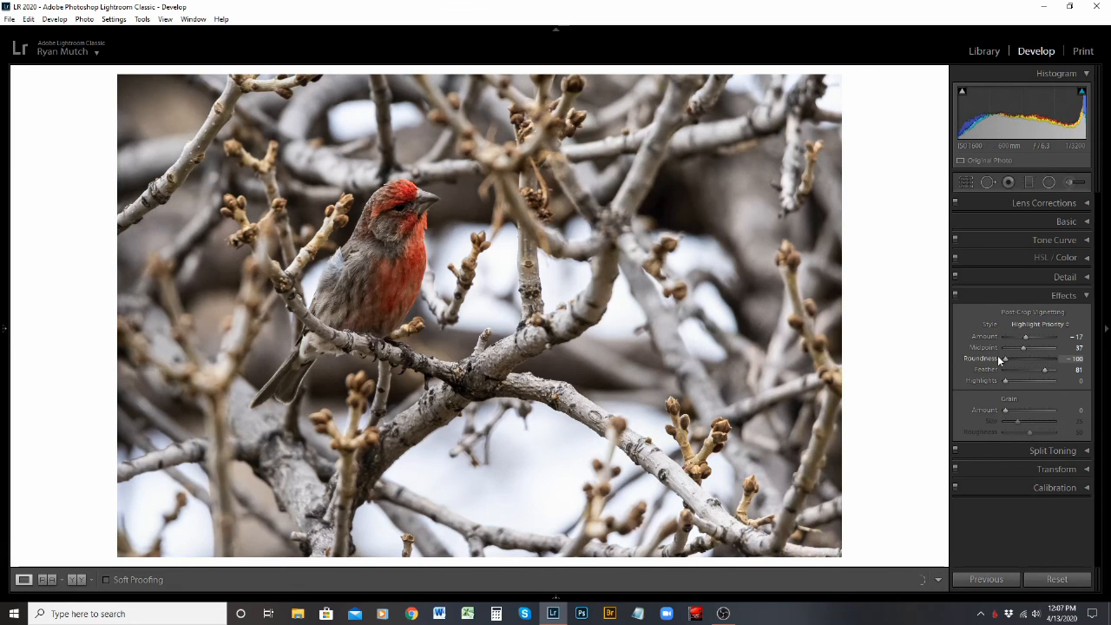
{"action": "double_click", "coordinate": [982, 359]}
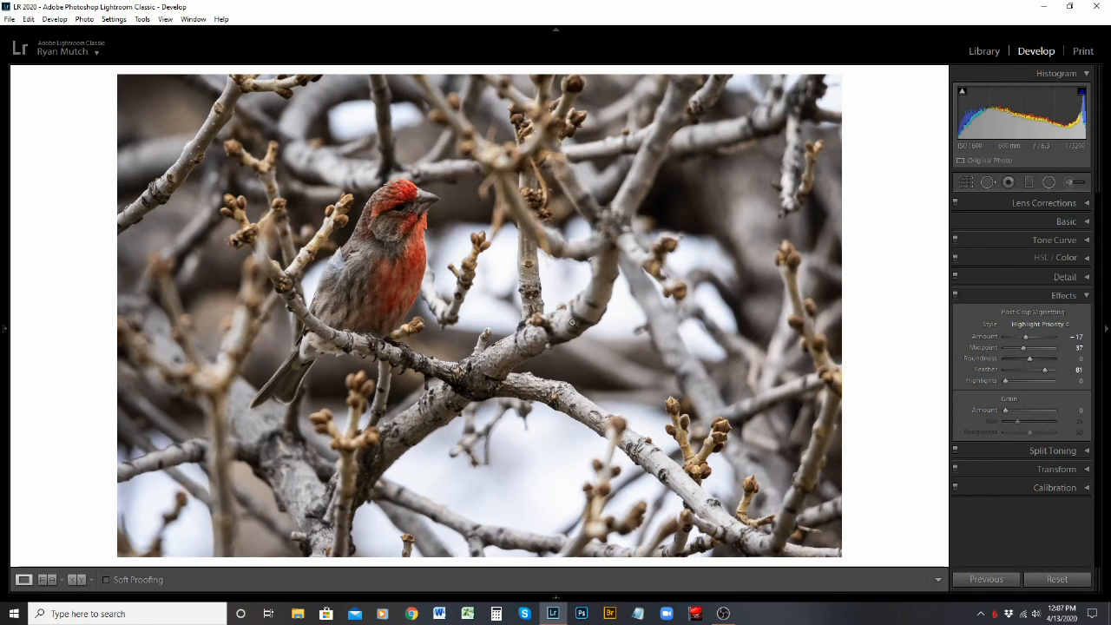
{"action": "left_click", "coordinate": [398, 232]}
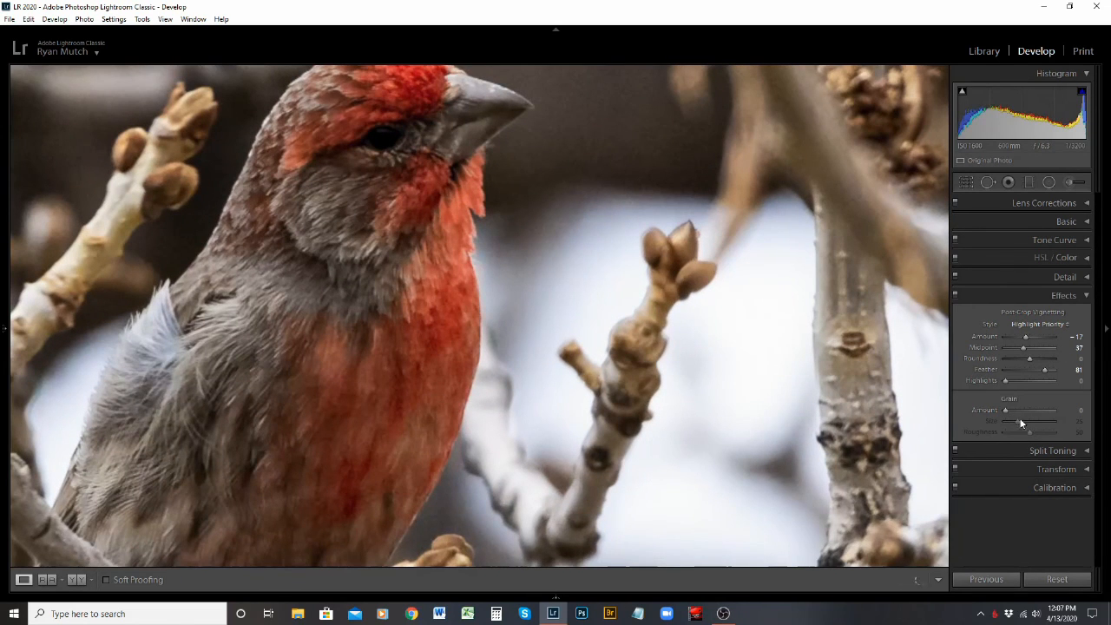
{"action": "left_click_drag", "start_coordinate": [1003, 410], "coordinate": [1028, 412]}
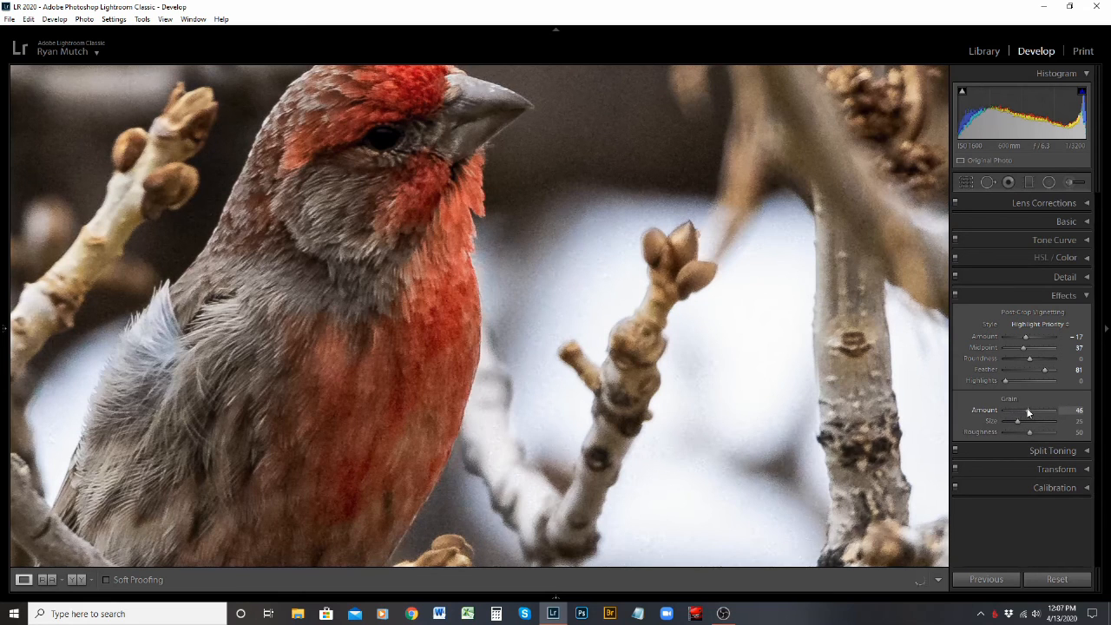
{"action": "left_click_drag", "start_coordinate": [1030, 411], "coordinate": [1033, 410]}
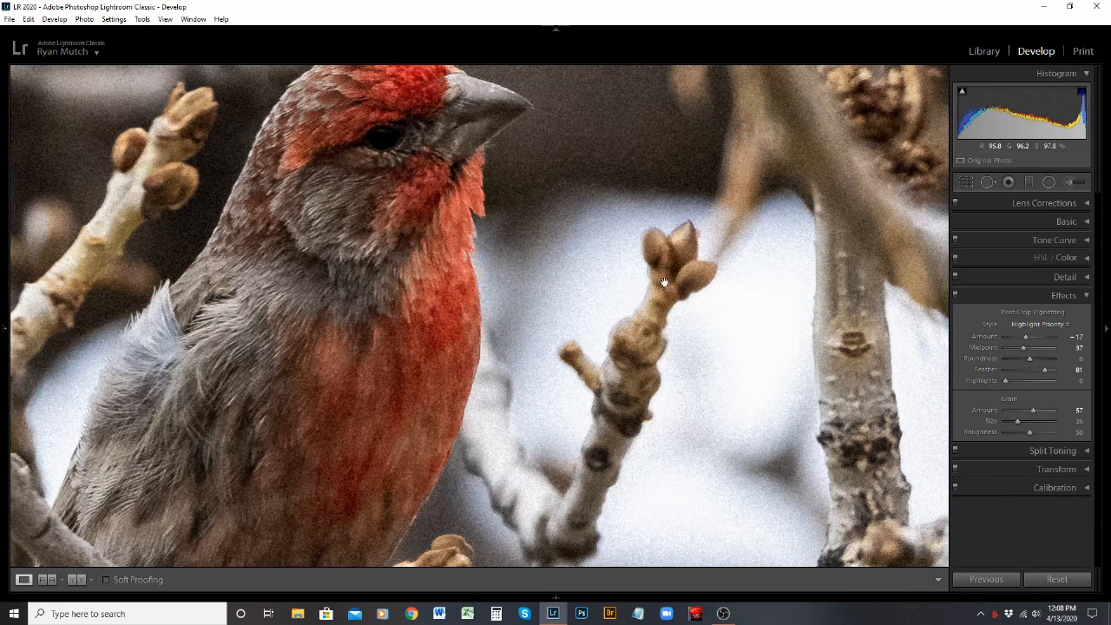
{"action": "double_click", "coordinate": [986, 410]}
{"action": "left_click", "coordinate": [1025, 296]}
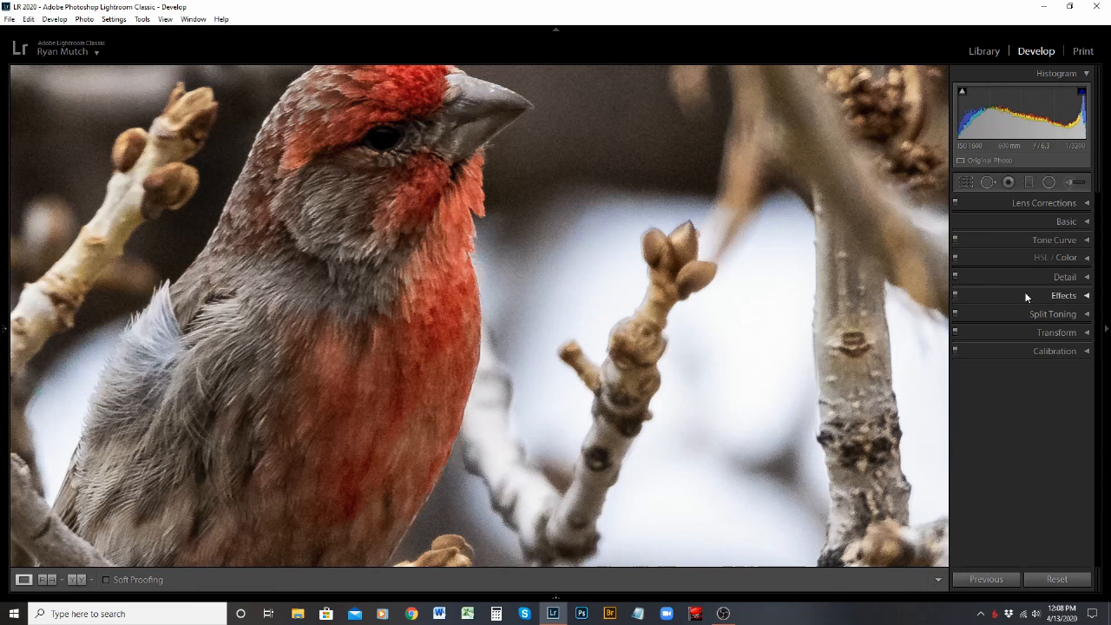
{"action": "left_click", "coordinate": [509, 282]}
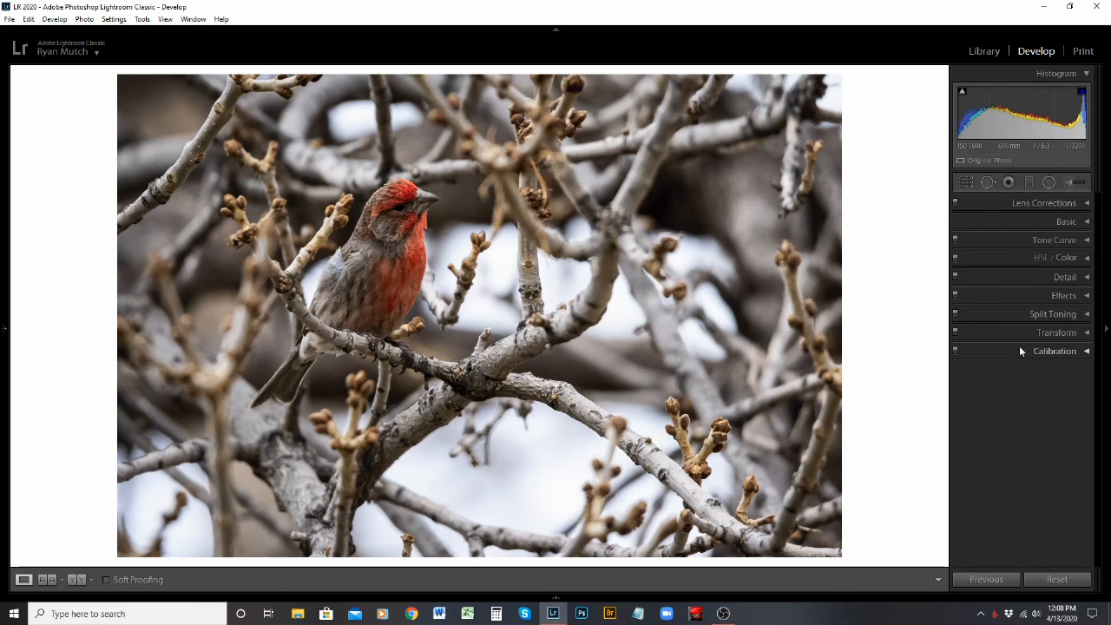
Try the Color Priority and Paint Overlay styles for the post-crop vignetting, darkening the overlay to an amount of -67.
{"action": "left_click", "coordinate": [1024, 298]}
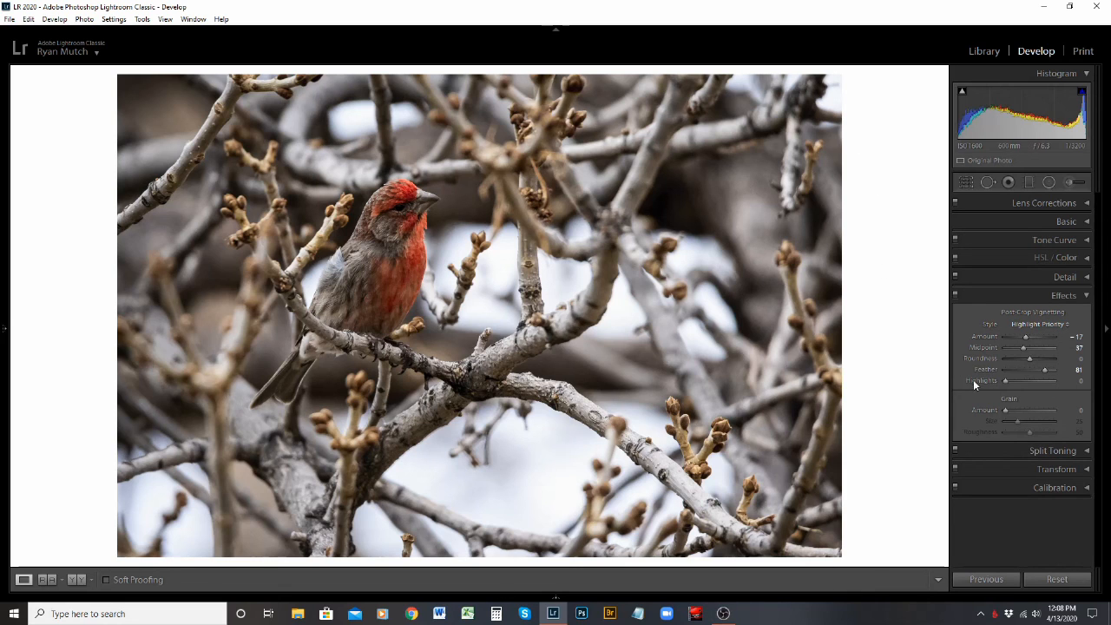
{"action": "left_click", "coordinate": [1042, 324]}
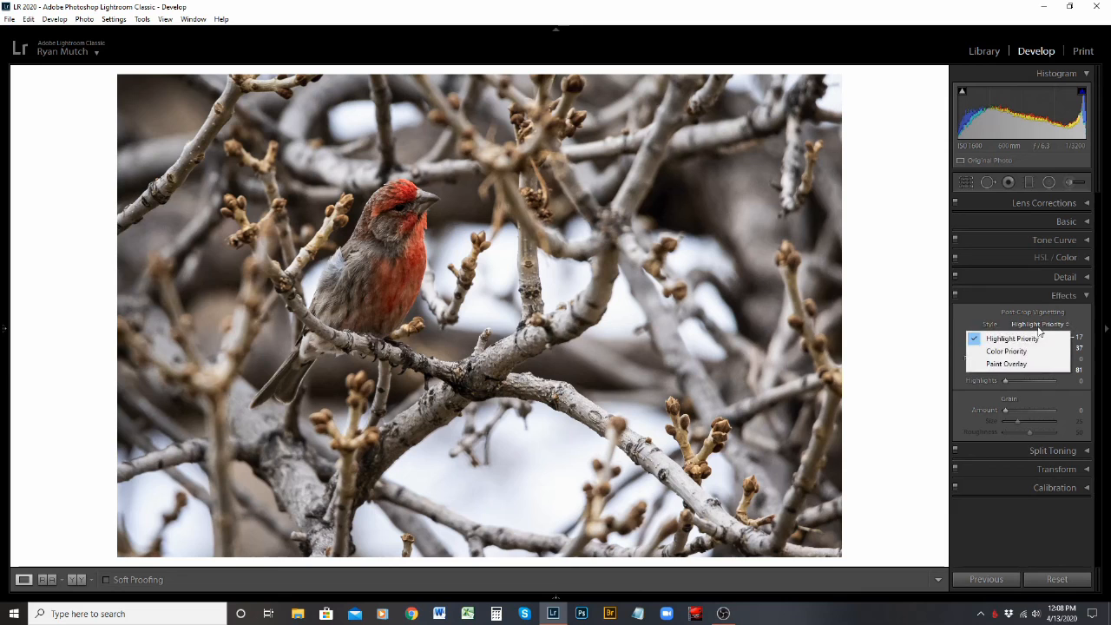
{"action": "left_click", "coordinate": [1030, 352]}
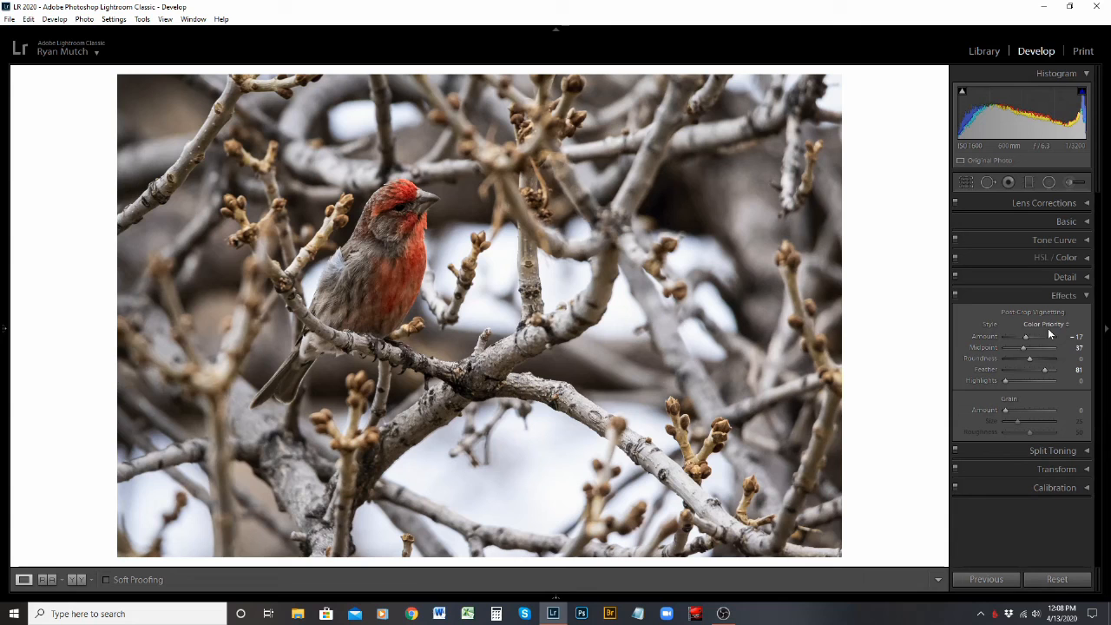
{"action": "left_click", "coordinate": [1050, 325]}
{"action": "left_click", "coordinate": [1032, 365]}
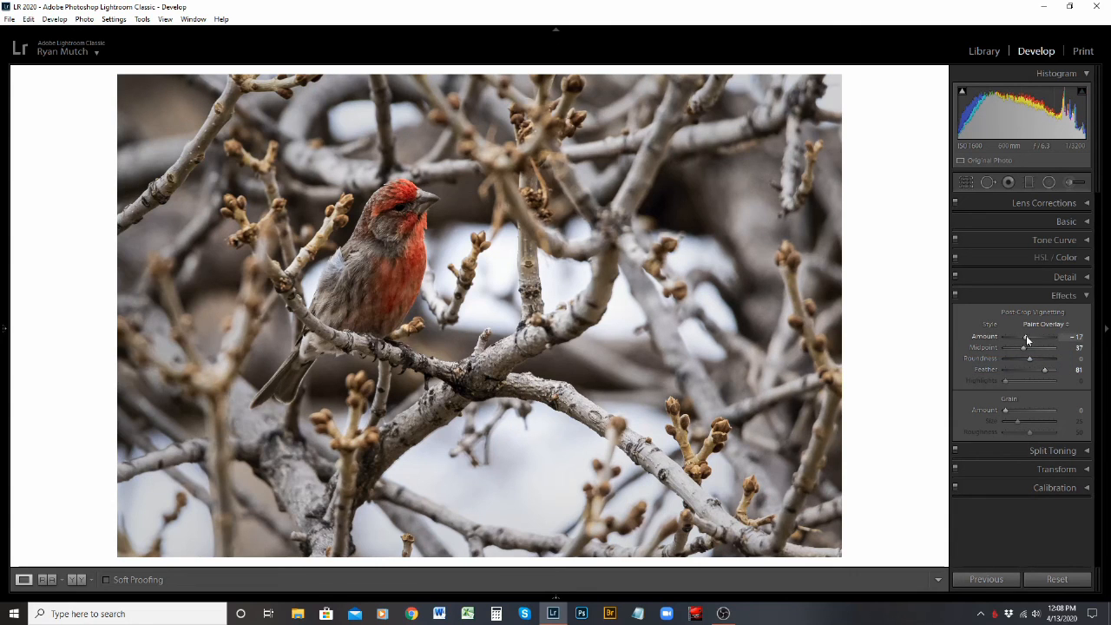
{"action": "left_click_drag", "start_coordinate": [1027, 337], "coordinate": [1014, 337]}
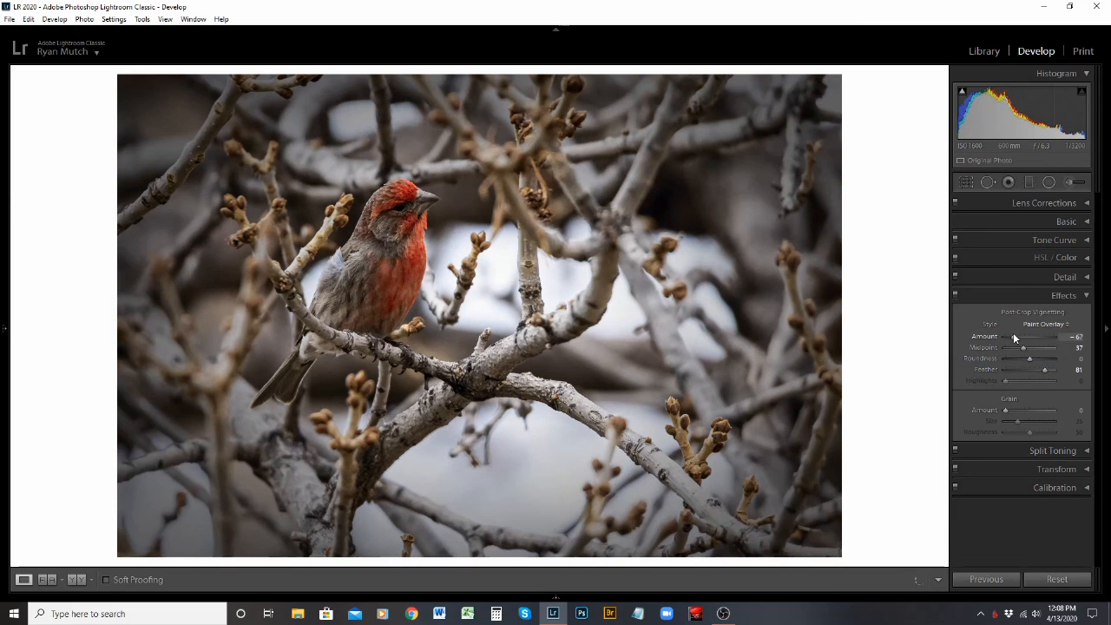
Compare Color Priority once more, return the vignetting style to Highlight Priority, and set the amount to -19.
{"action": "left_click", "coordinate": [1046, 323]}
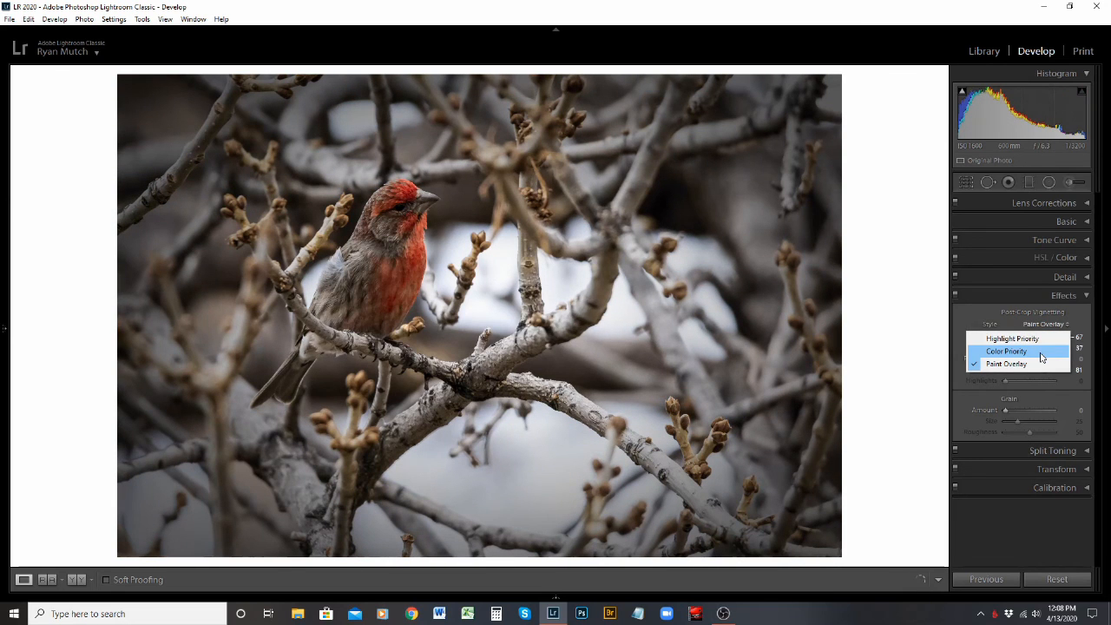
{"action": "left_click", "coordinate": [1040, 352]}
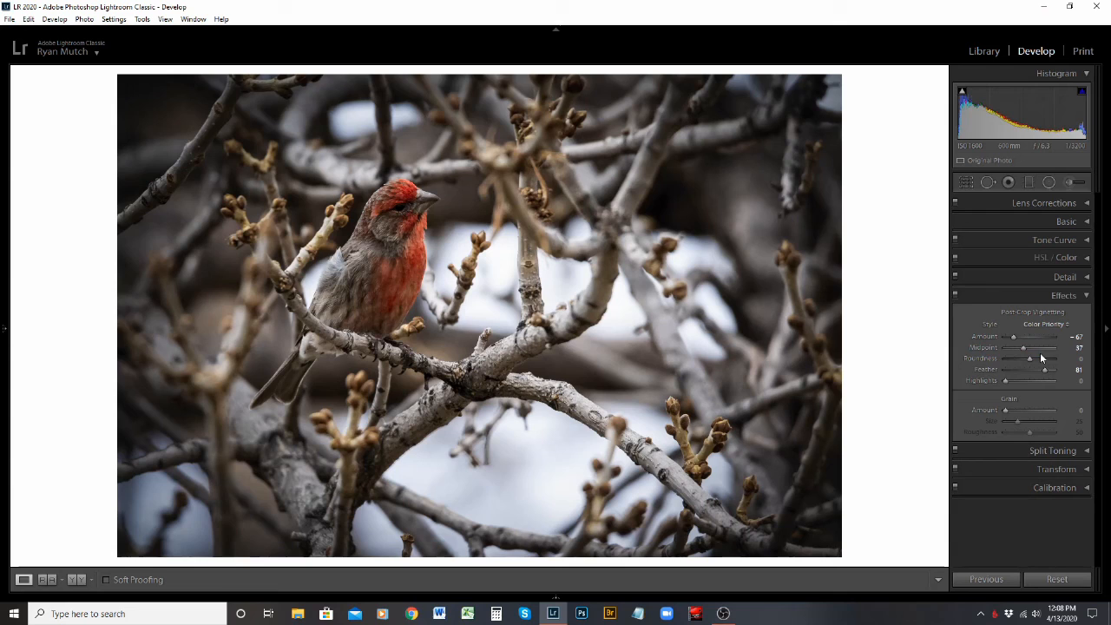
{"action": "left_click", "coordinate": [1044, 323]}
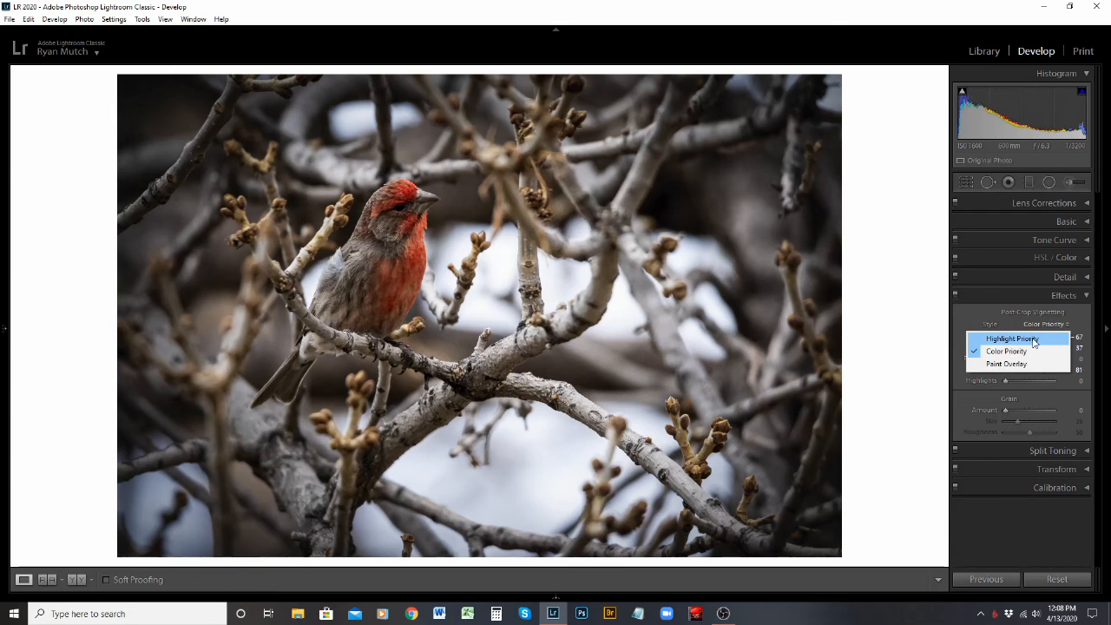
{"action": "left_click", "coordinate": [1033, 338]}
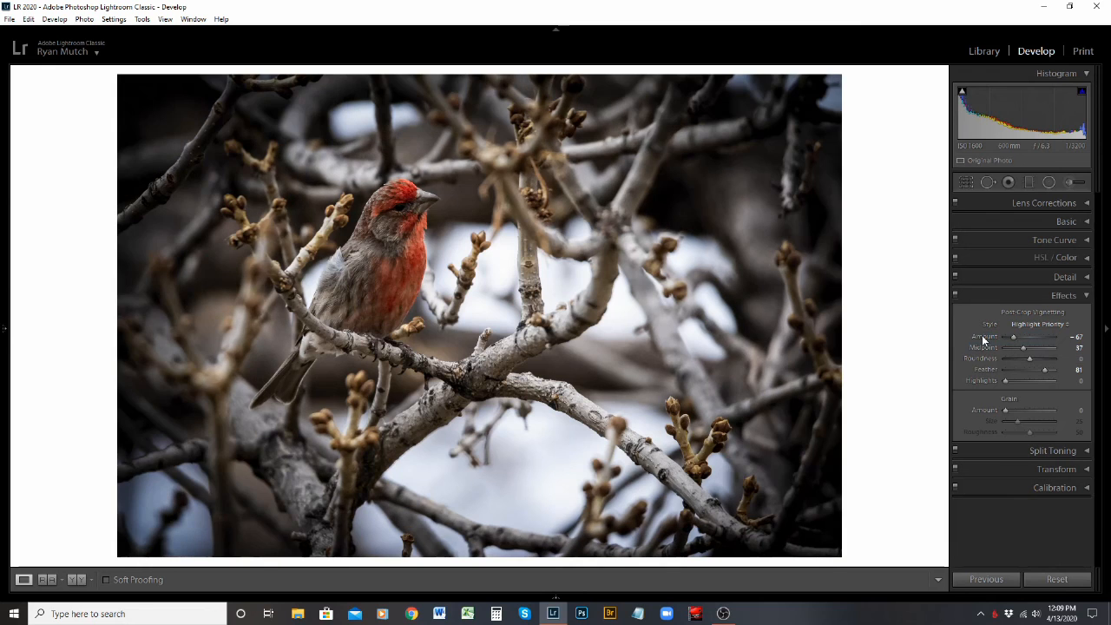
{"action": "left_click_drag", "start_coordinate": [1013, 336], "coordinate": [1026, 338]}
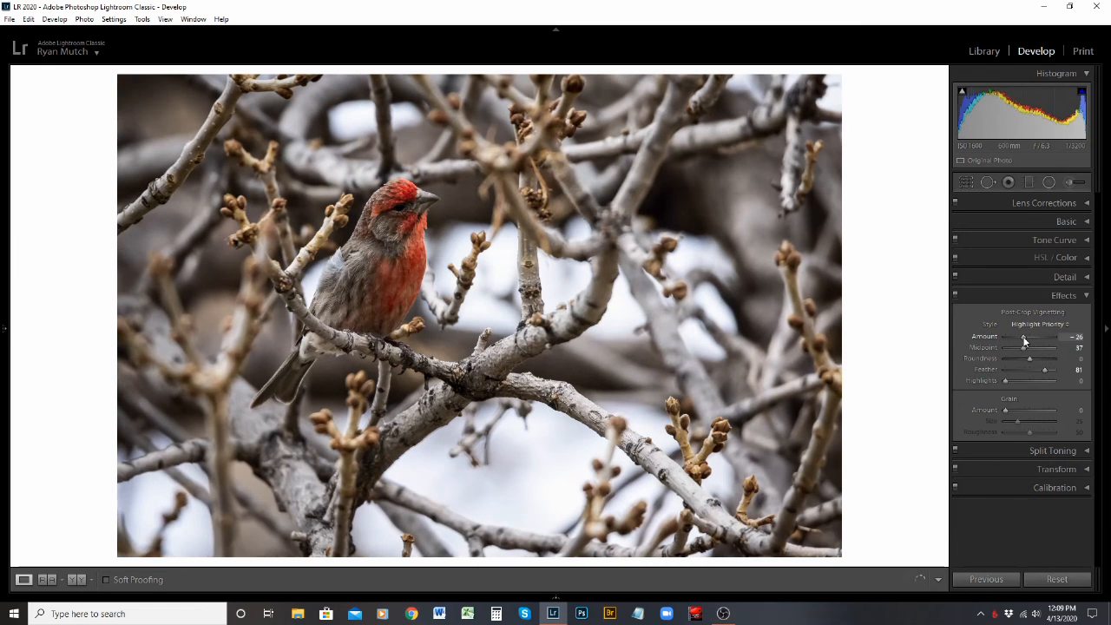
{"action": "left_click_drag", "start_coordinate": [1026, 341], "coordinate": [1025, 335]}
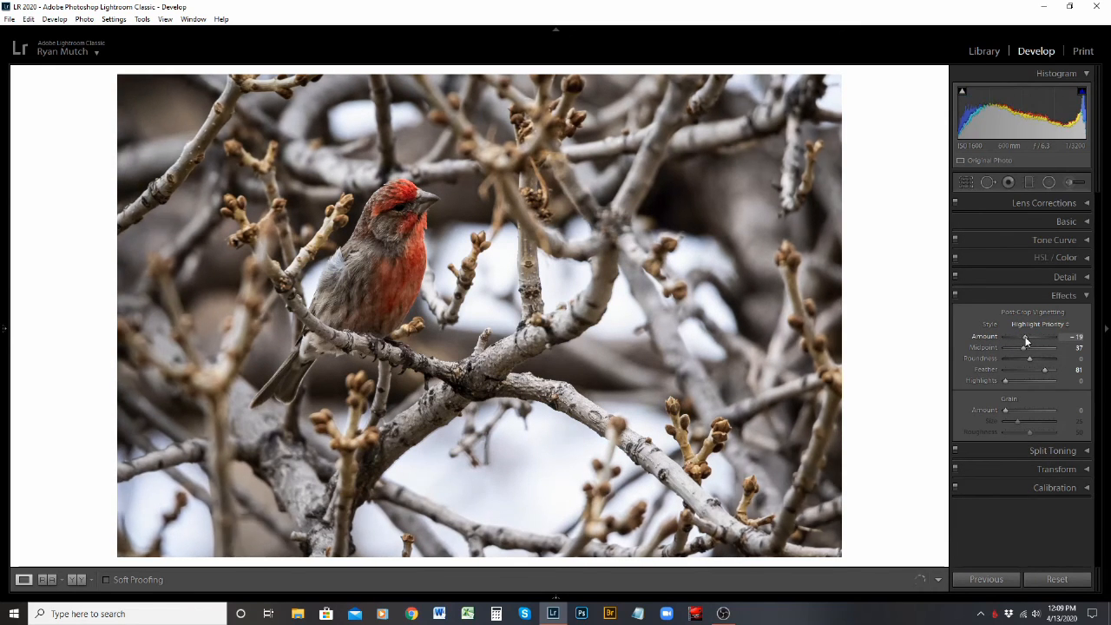
{"action": "left_click", "coordinate": [1067, 296]}
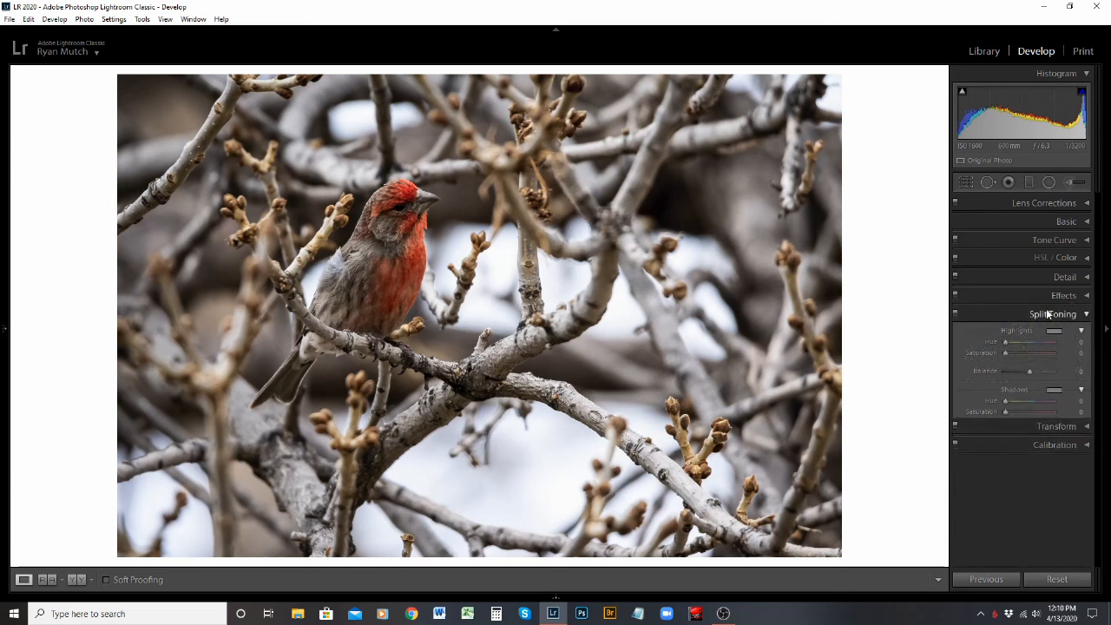
{"action": "left_click", "coordinate": [1048, 318]}
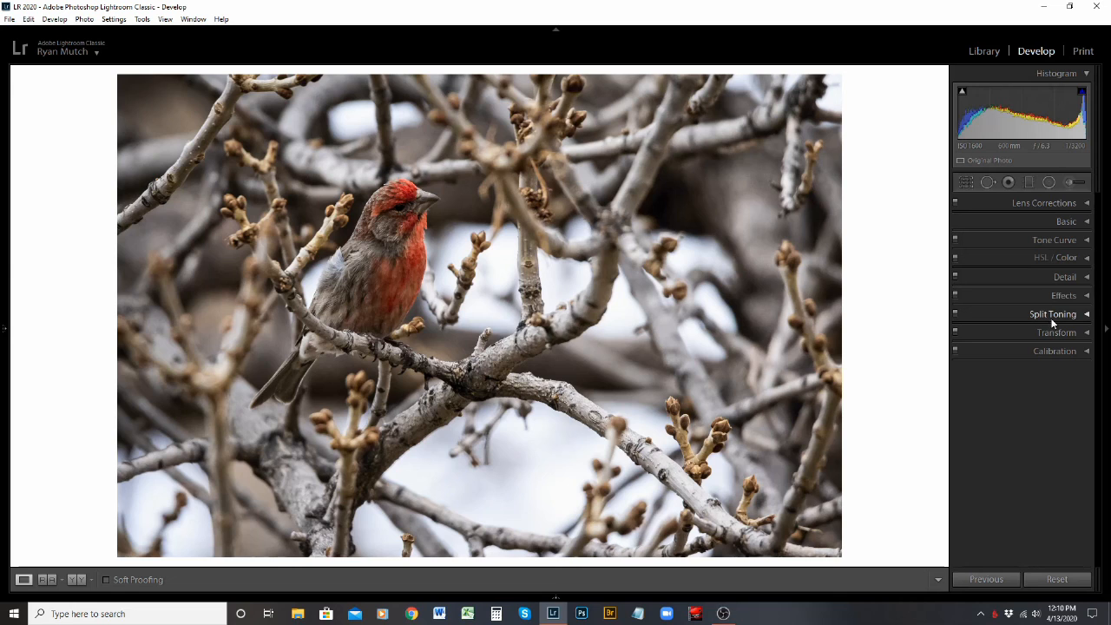
Try warm and blue split-toning tints on the highlights, and settle on a hue of 38 with a saturation of 15.
{"action": "left_click", "coordinate": [1052, 315]}
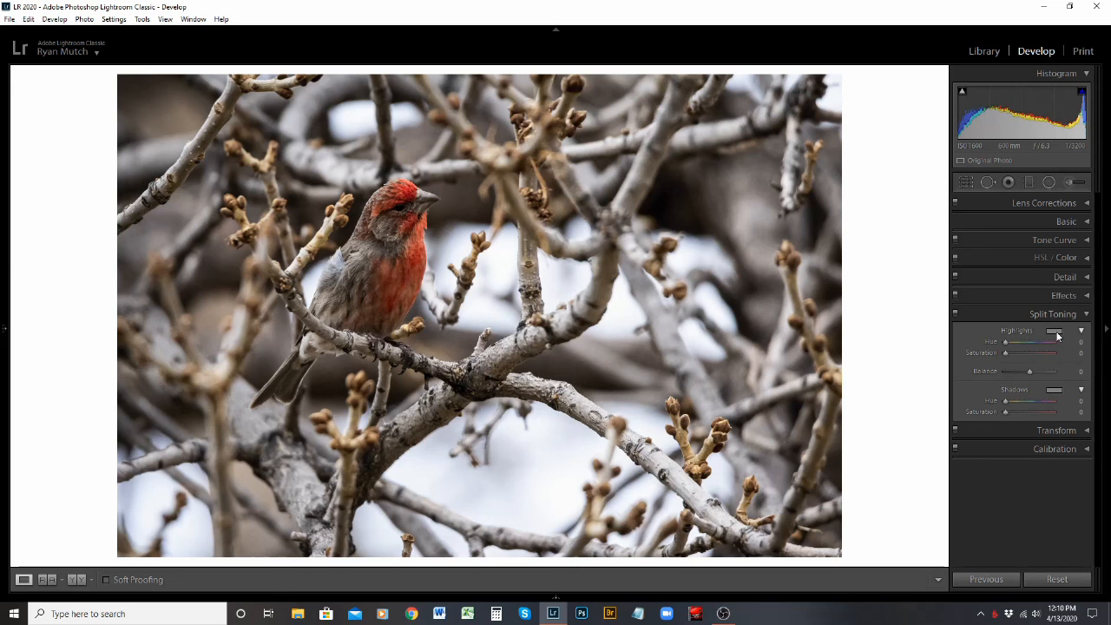
{"action": "left_click", "coordinate": [1055, 334]}
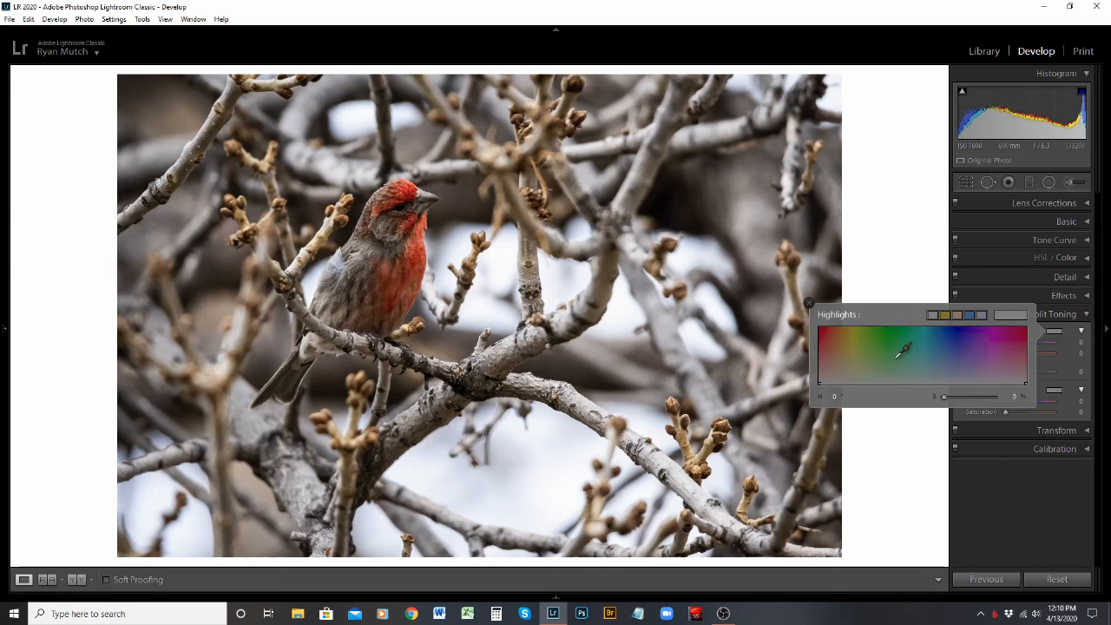
{"action": "mouse_move", "coordinate": [829, 380]}
{"action": "left_mouse_down"}
{"action": "mouse_move", "coordinate": [842, 359]}
{"action": "mouse_move", "coordinate": [831, 370]}
{"action": "left_mouse_up"}
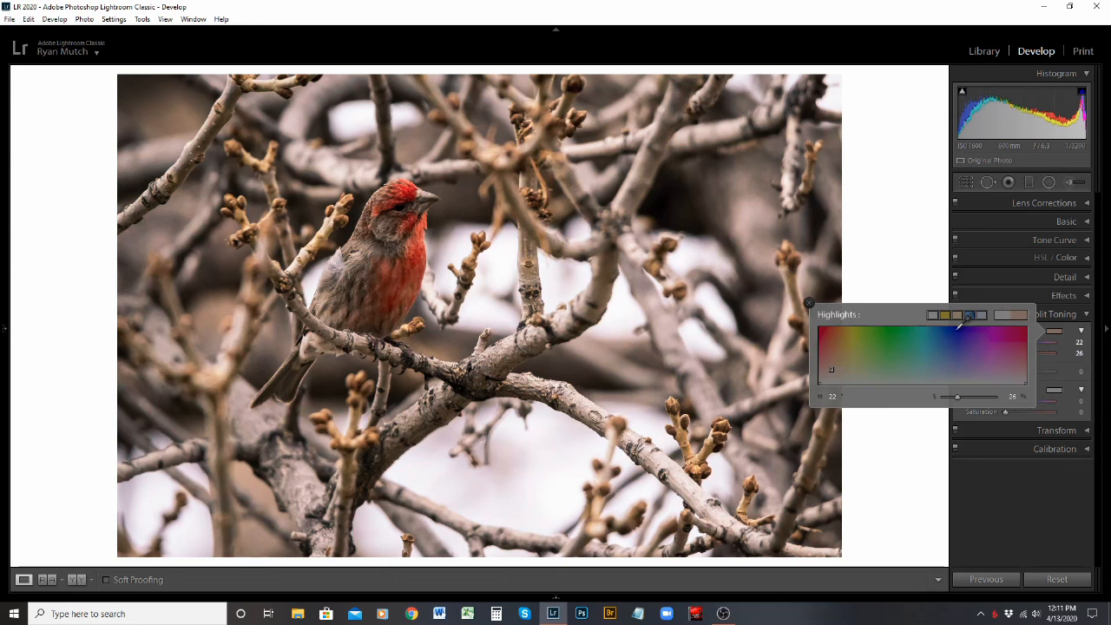
{"action": "left_click", "coordinate": [969, 315]}
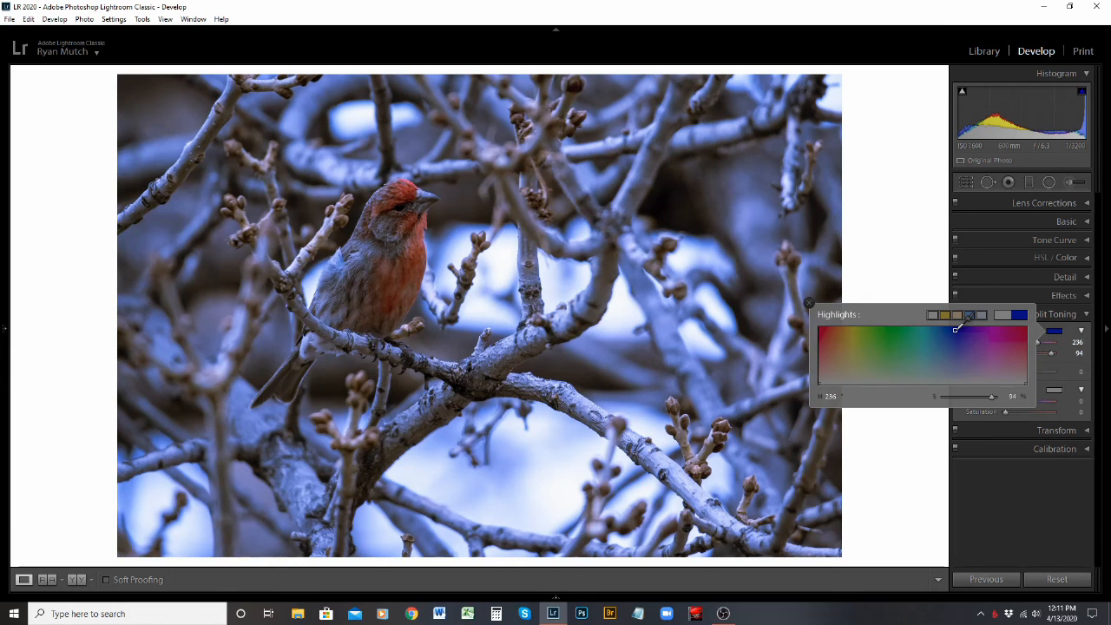
{"action": "left_click", "coordinate": [830, 365]}
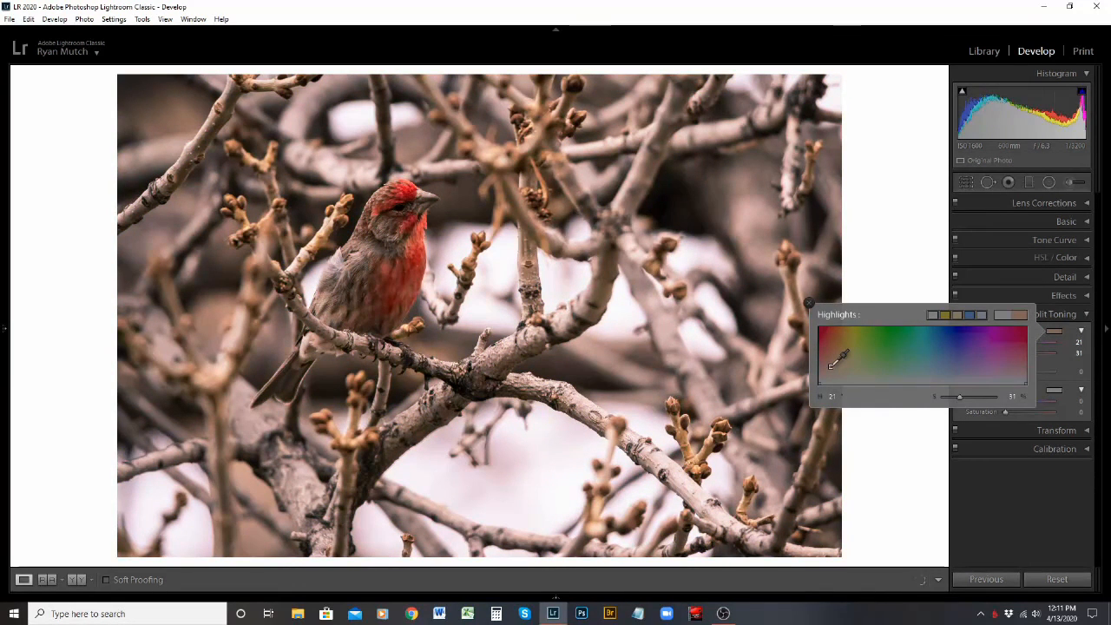
{"action": "left_click_drag", "start_coordinate": [831, 366], "coordinate": [833, 371]}
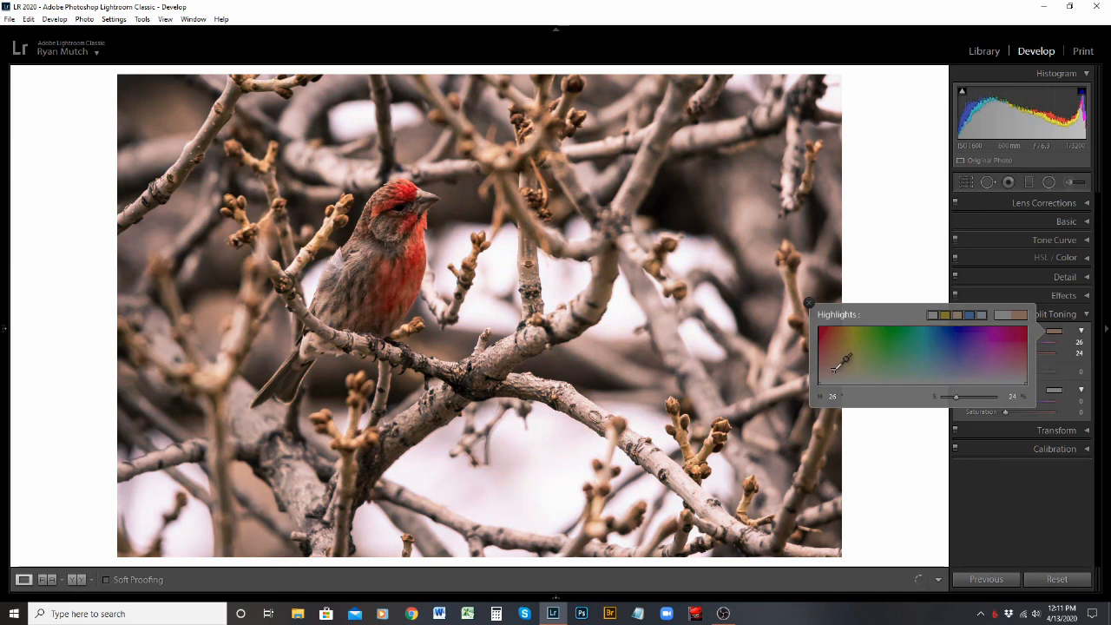
{"action": "left_click", "coordinate": [838, 371]}
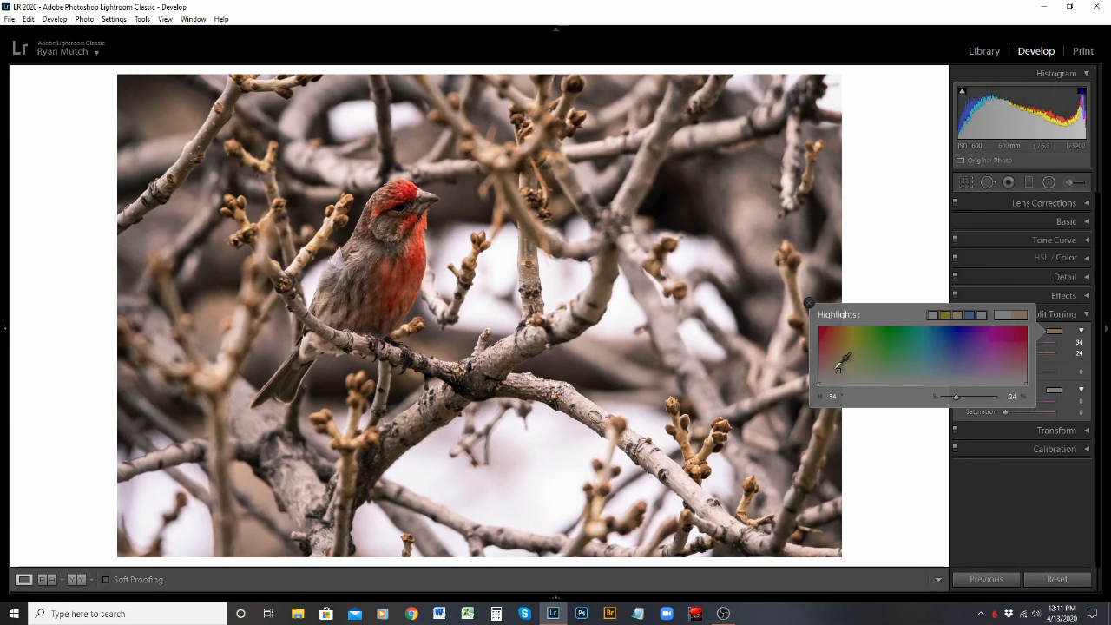
{"action": "left_click_drag", "start_coordinate": [836, 369], "coordinate": [841, 372]}
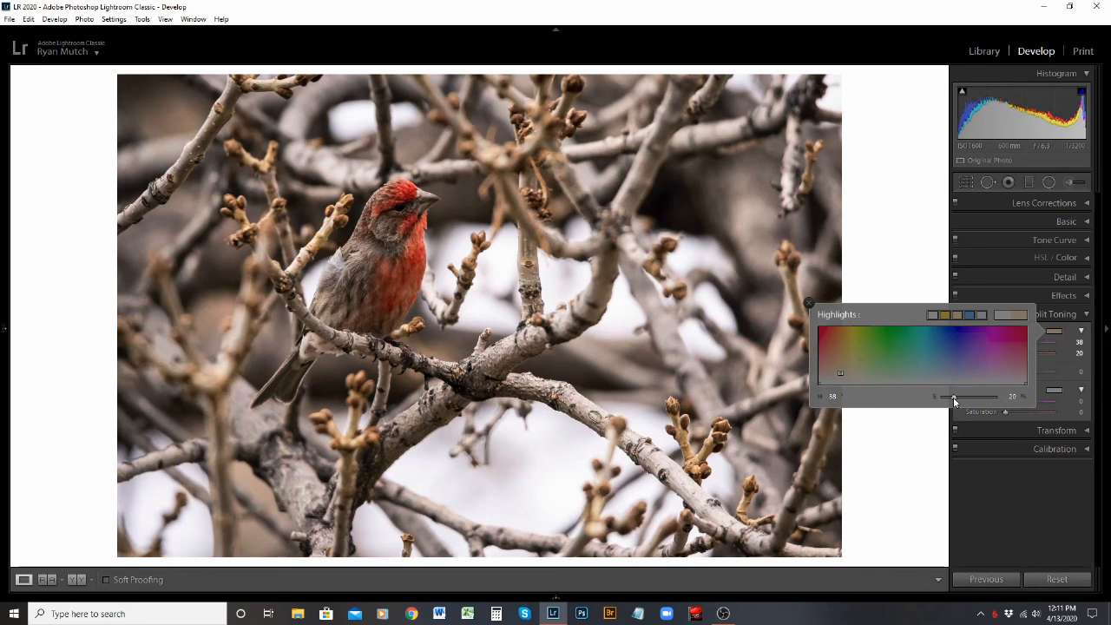
{"action": "mouse_move", "coordinate": [954, 398]}
{"action": "left_mouse_down"}
{"action": "mouse_move", "coordinate": [1000, 396]}
{"action": "mouse_move", "coordinate": [951, 399]}
{"action": "left_mouse_up"}
{"action": "left_click", "coordinate": [809, 304]}
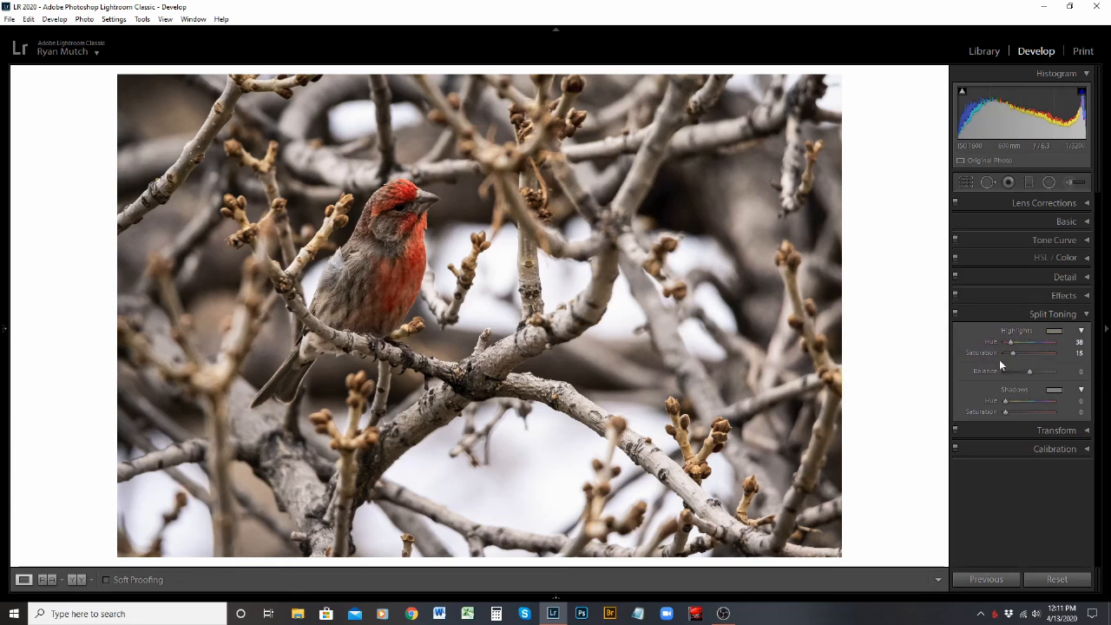
Tint the split-toning shadows blue with a hue of 223 and a saturation of 15.
{"action": "left_click", "coordinate": [1050, 390]}
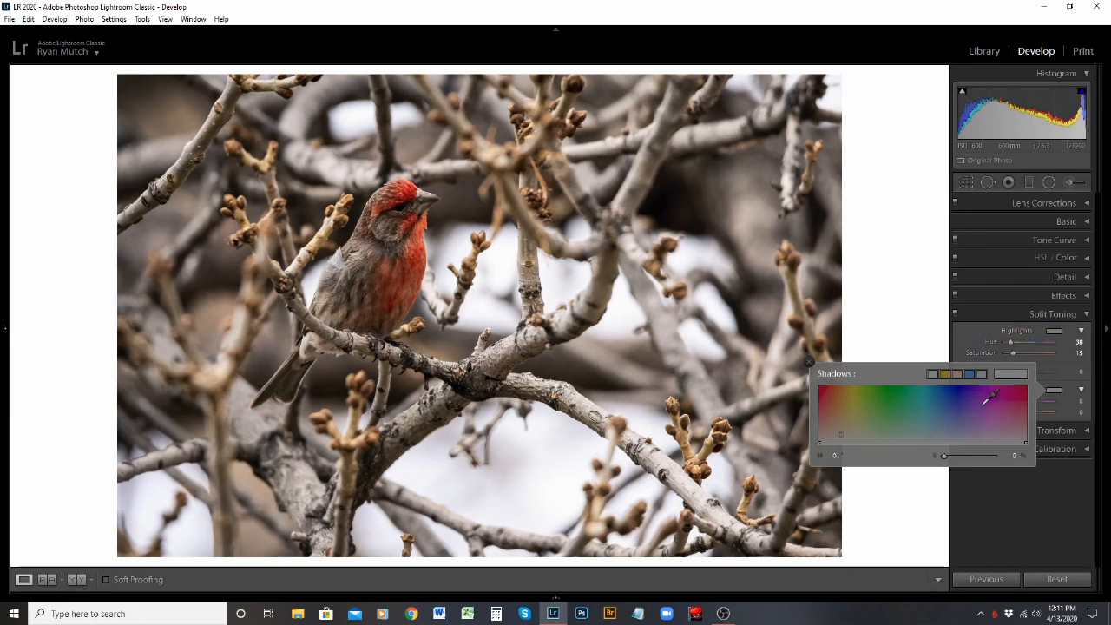
{"action": "left_click", "coordinate": [944, 432]}
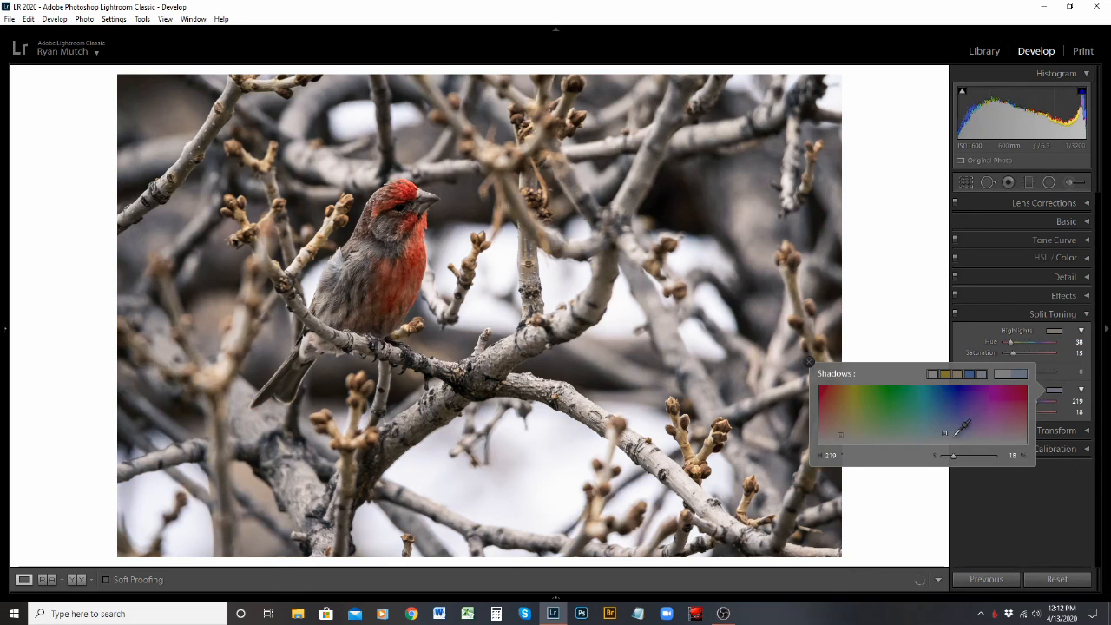
{"action": "left_click_drag", "start_coordinate": [944, 434], "coordinate": [947, 437]}
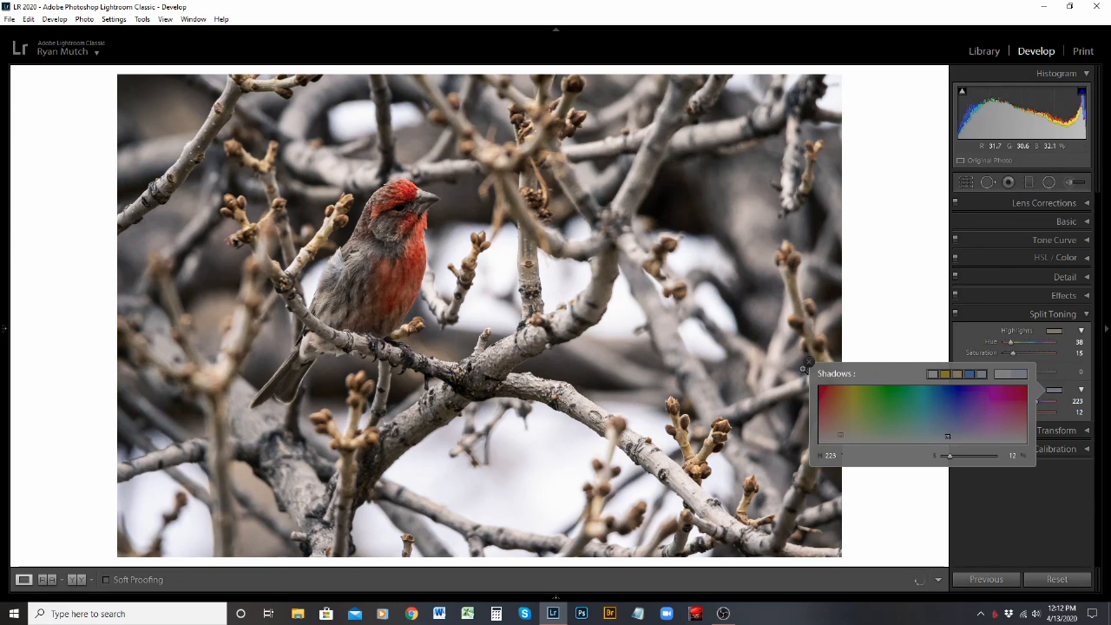
{"action": "left_click_drag", "start_coordinate": [949, 455], "coordinate": [952, 456]}
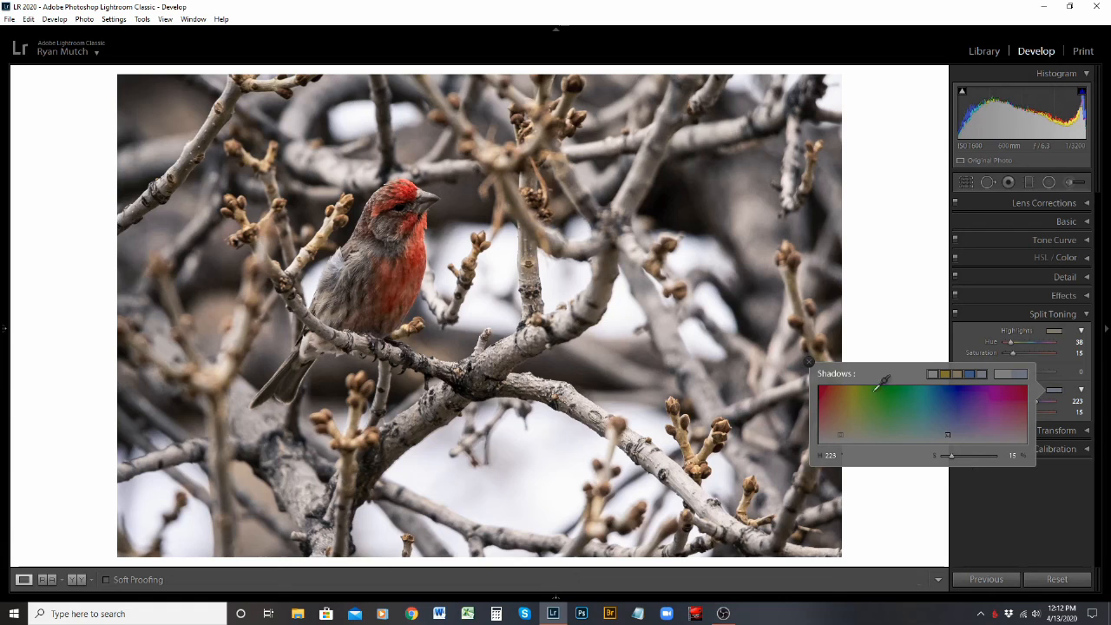
{"action": "left_click", "coordinate": [810, 359]}
Compare the photo with and without the split toning, leaving the effect enabled.
{"action": "left_click", "coordinate": [955, 314]}
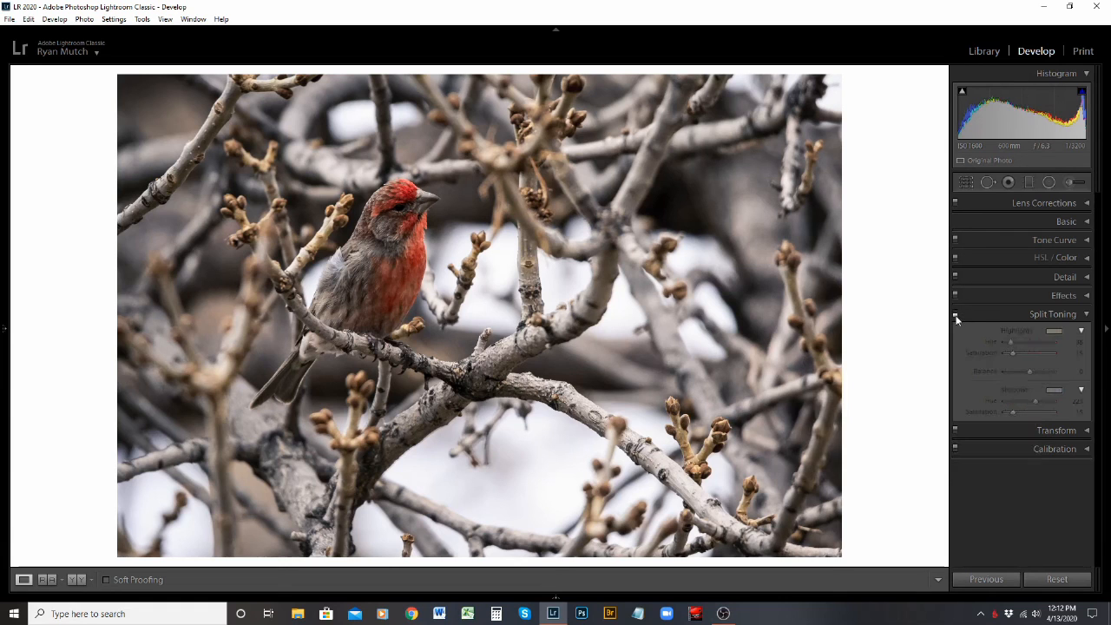
{"action": "left_click", "coordinate": [955, 316]}
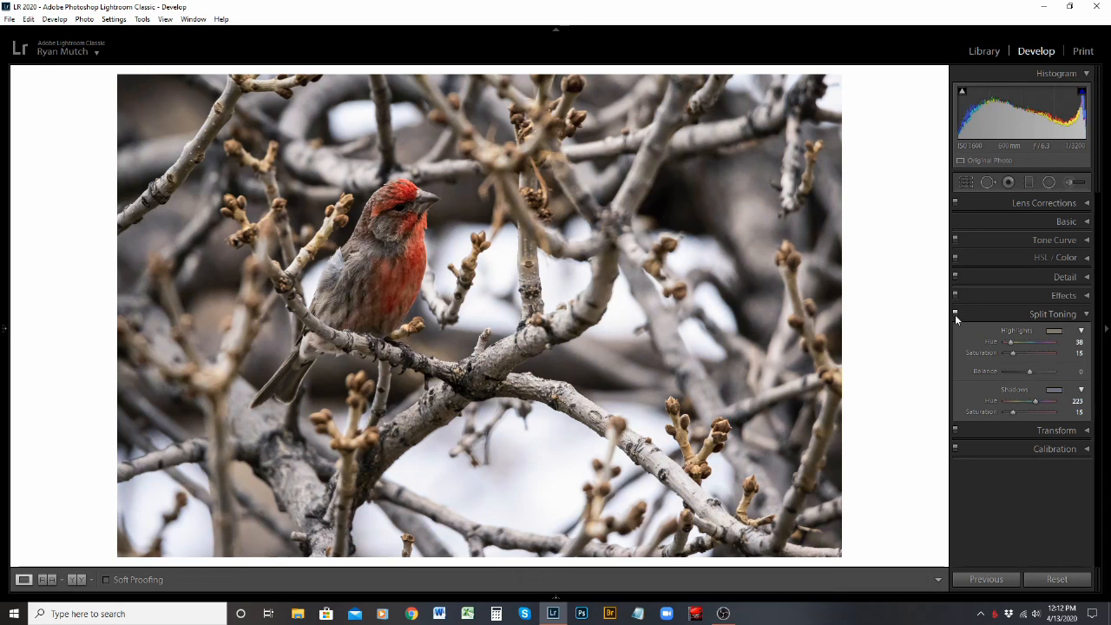
{"action": "left_click", "coordinate": [955, 314]}
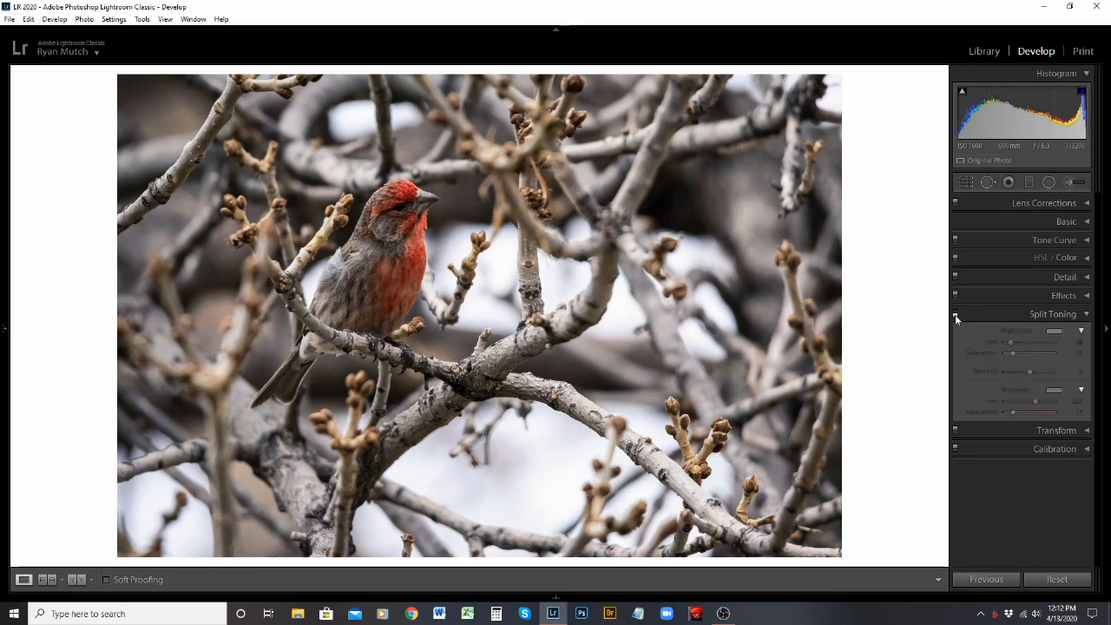
{"action": "left_click", "coordinate": [954, 314]}
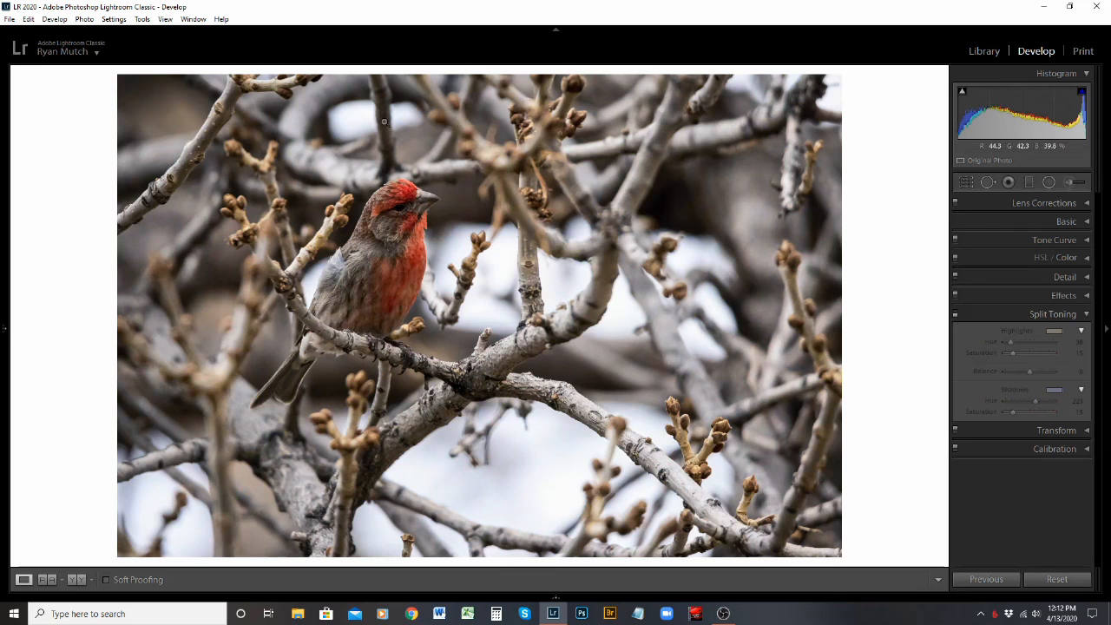
{"action": "left_click", "coordinate": [955, 315]}
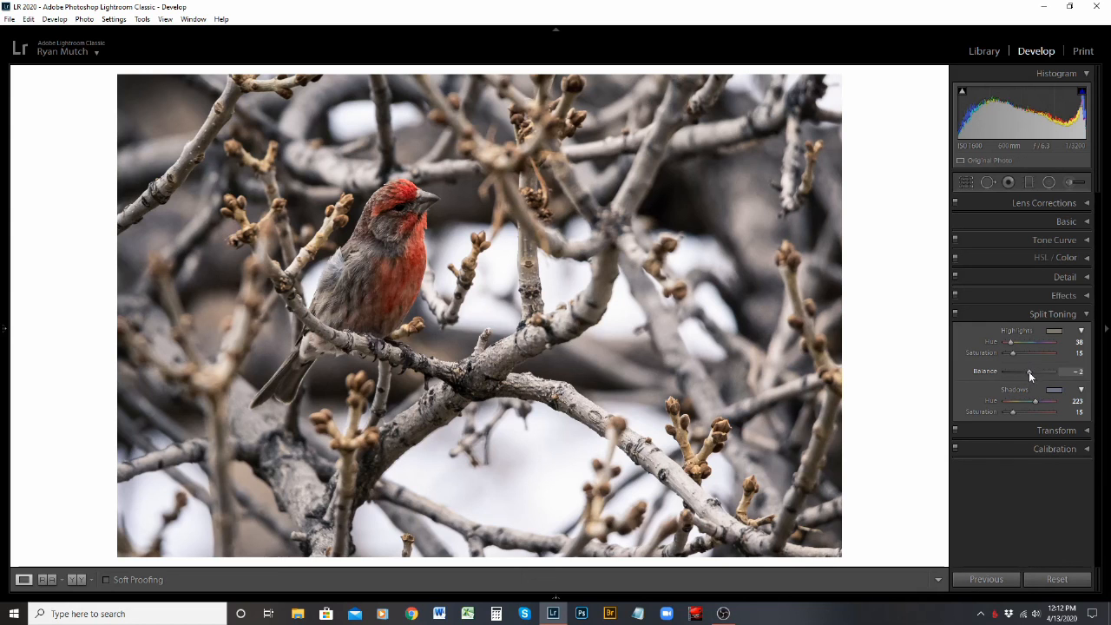
Test the split-toning balance toward shadows and highlights, and set it to +40.
{"action": "left_click_drag", "start_coordinate": [1026, 372], "coordinate": [1015, 373]}
{"action": "left_click_drag", "start_coordinate": [1026, 374], "coordinate": [1050, 374]}
{"action": "left_click_drag", "start_coordinate": [1045, 371], "coordinate": [1039, 373]}
Compare the photo before and after the rebalanced split toning, and close the Split Toning settings.
{"action": "left_click", "coordinate": [954, 315]}
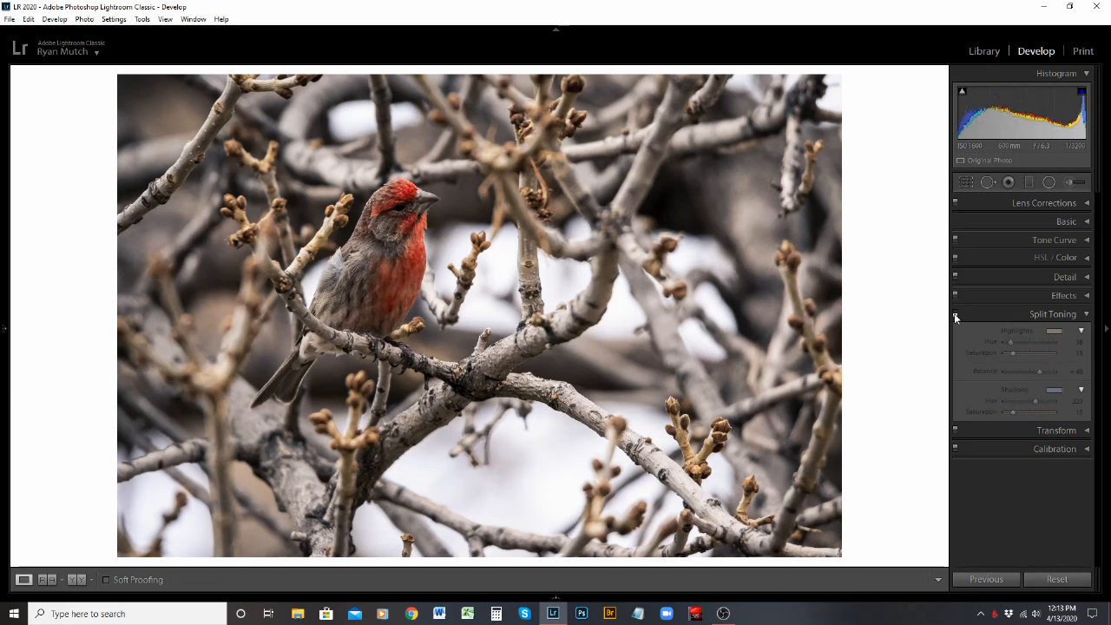
{"action": "left_click", "coordinate": [954, 315]}
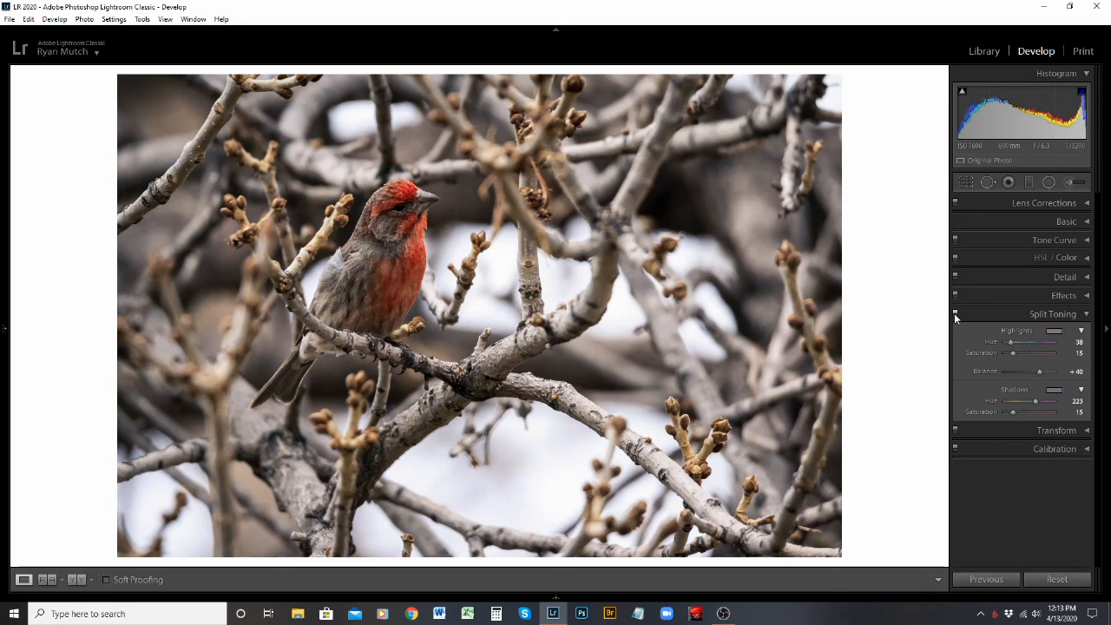
{"action": "left_click", "coordinate": [954, 315]}
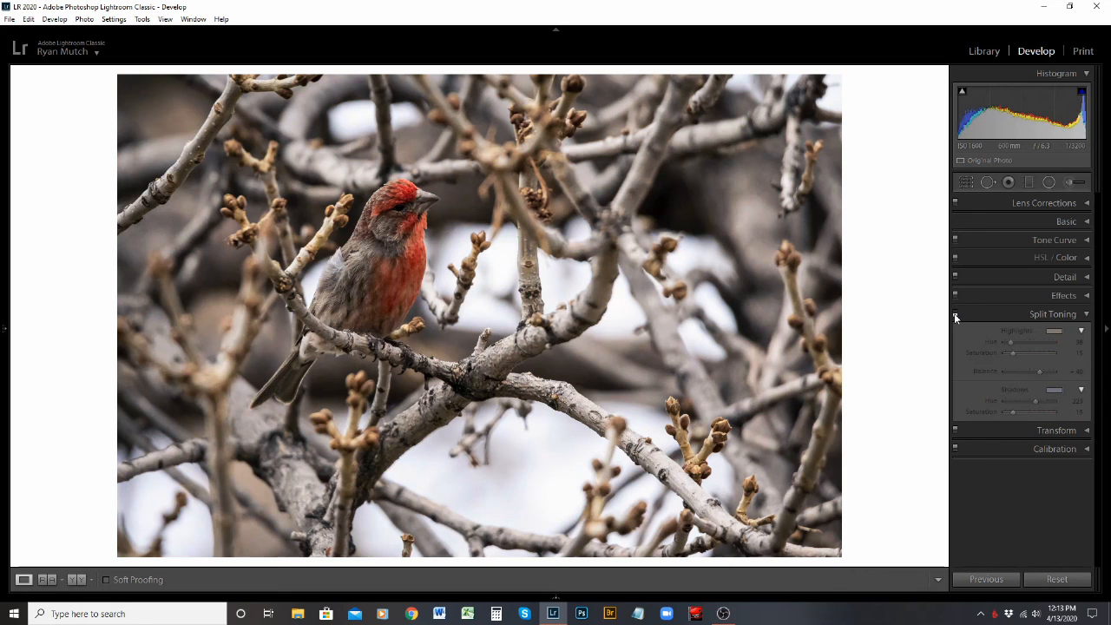
{"action": "left_click", "coordinate": [955, 315]}
{"action": "left_click", "coordinate": [1020, 315]}
Try a vertical transform of +62 with horizontal values of -62 and +45, and turn the transform off.
{"action": "left_click", "coordinate": [1029, 333]}
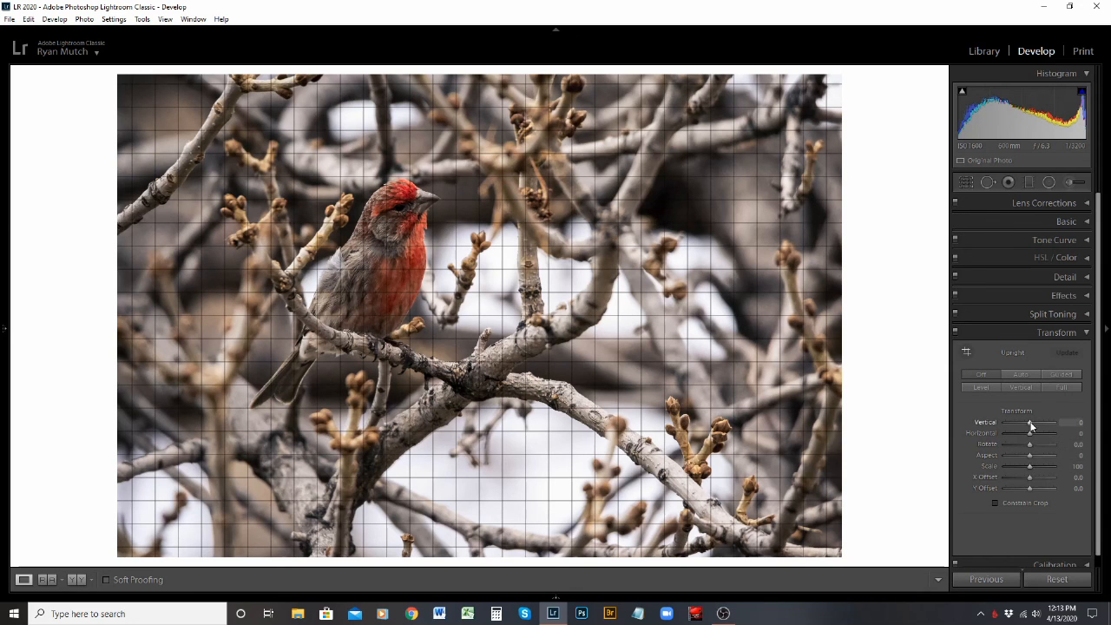
{"action": "left_click_drag", "start_coordinate": [1029, 422], "coordinate": [1044, 418]}
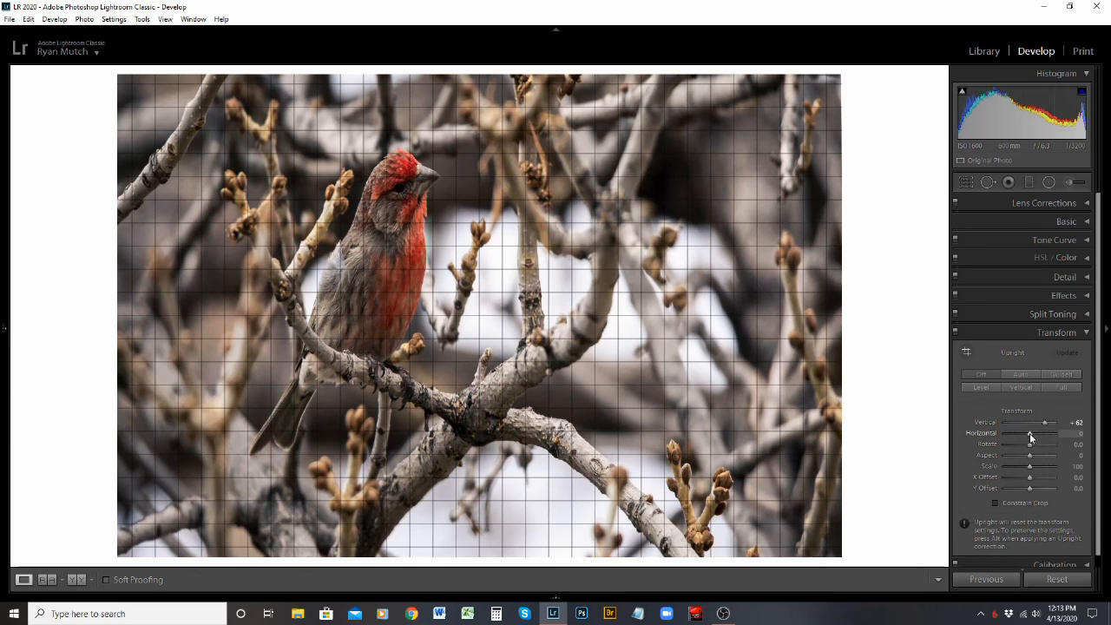
{"action": "left_click_drag", "start_coordinate": [1029, 433], "coordinate": [1014, 440]}
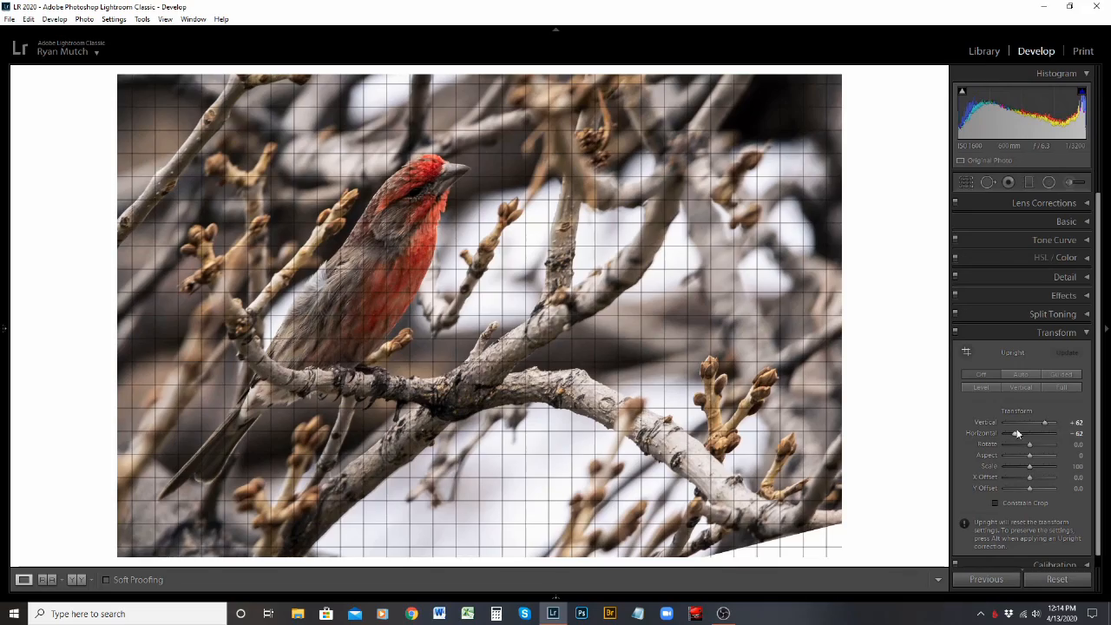
{"action": "left_click_drag", "start_coordinate": [1015, 431], "coordinate": [1044, 479]}
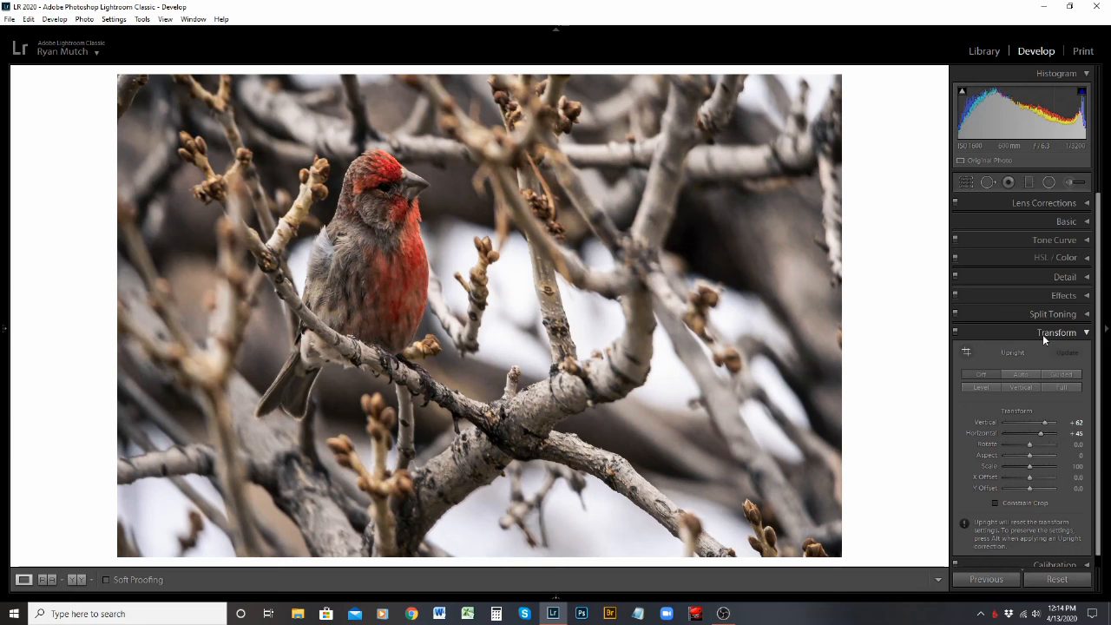
{"action": "left_click", "coordinate": [957, 333]}
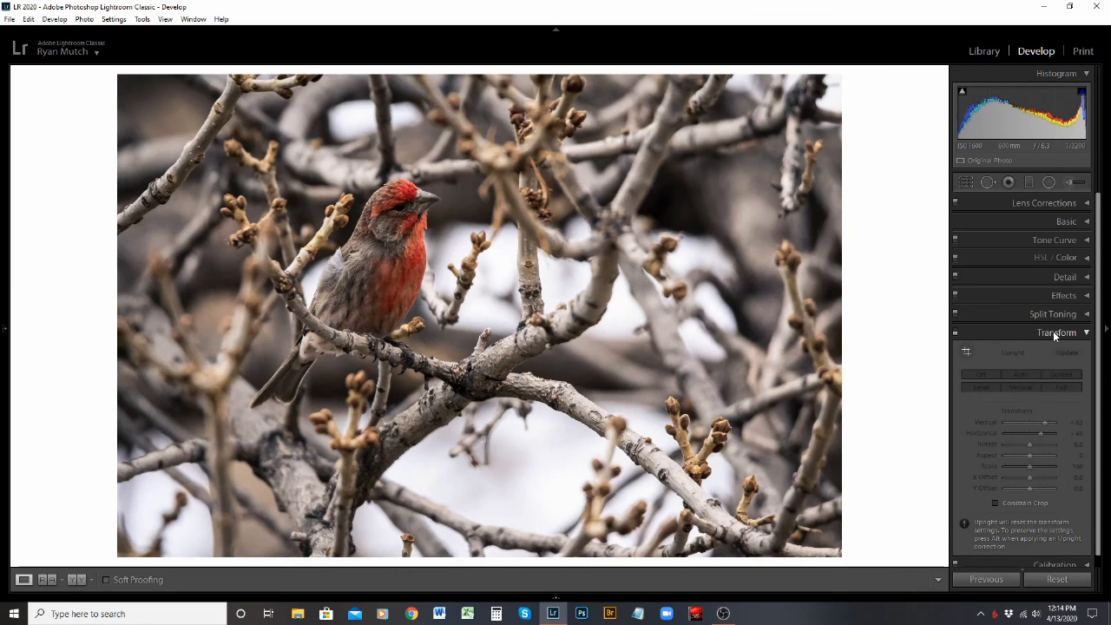
{"action": "left_click", "coordinate": [1055, 335]}
Try blue primary saturations of +79 and -69 and a lower blue hue in Calibration, resetting both settings.
{"action": "left_click", "coordinate": [1057, 351]}
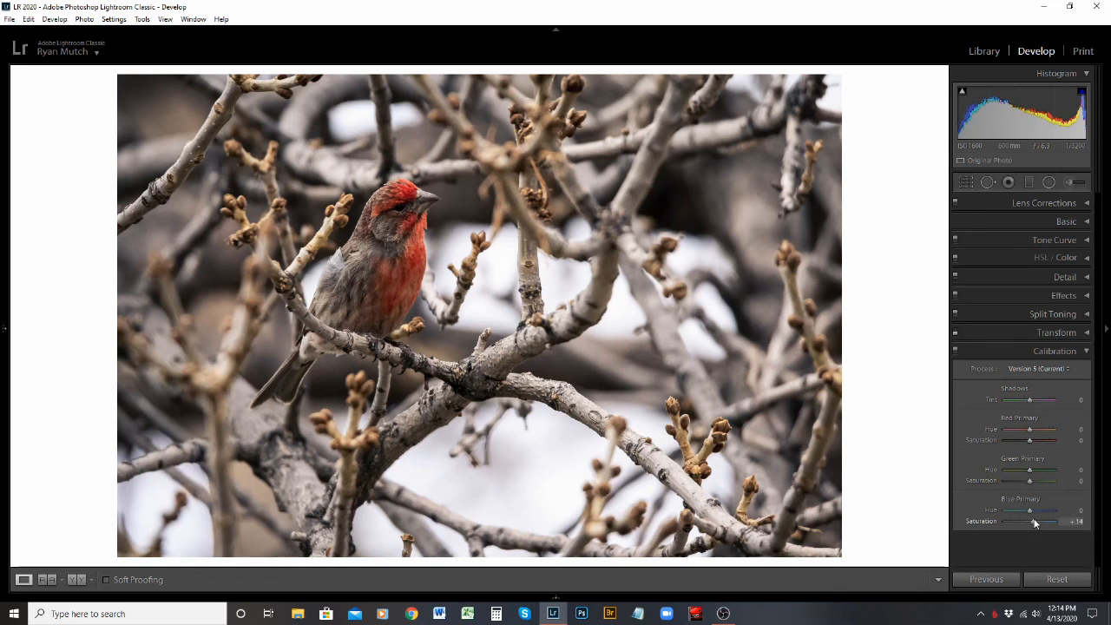
{"action": "left_click_drag", "start_coordinate": [1034, 521], "coordinate": [1048, 525]}
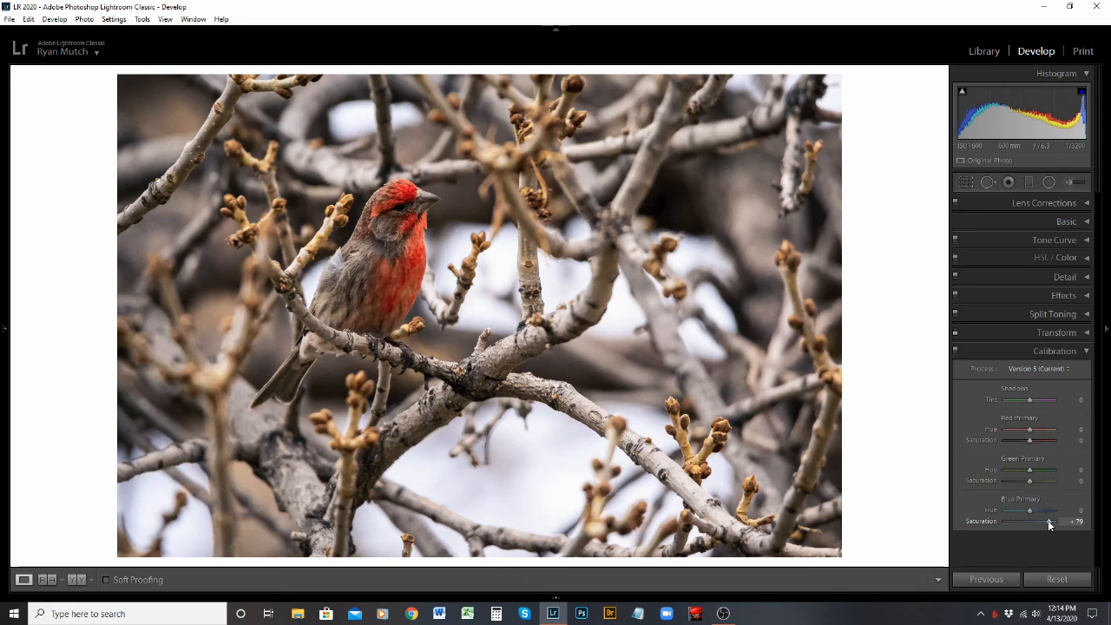
{"action": "left_click_drag", "start_coordinate": [1047, 521], "coordinate": [1012, 521]}
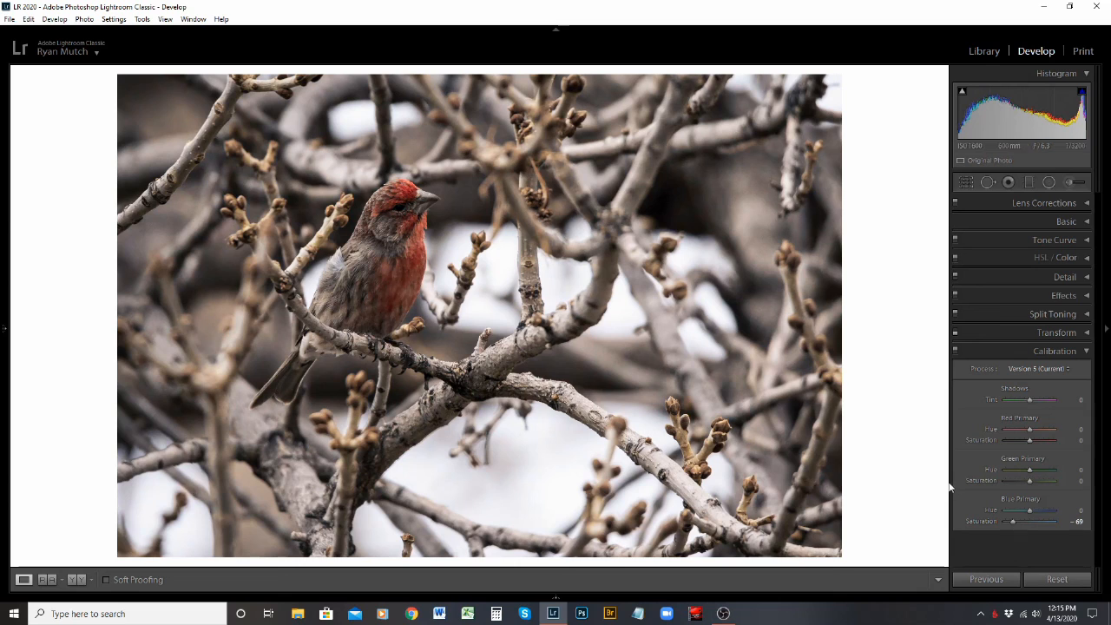
{"action": "double_click", "coordinate": [983, 521]}
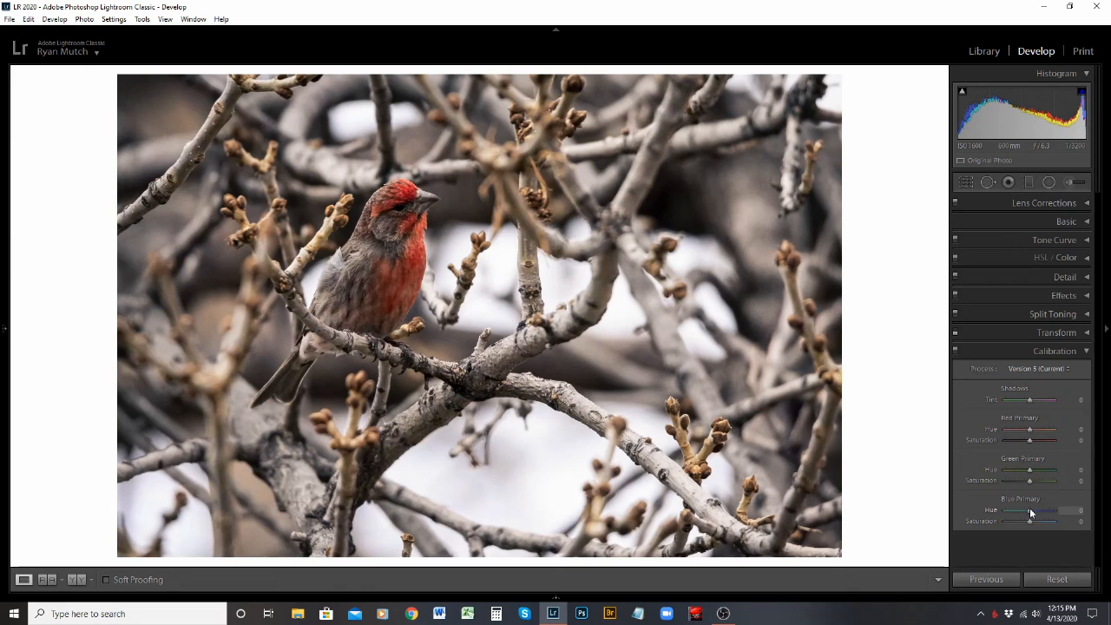
{"action": "mouse_move", "coordinate": [1030, 513]}
{"action": "left_mouse_down"}
{"action": "mouse_move", "coordinate": [1042, 511]}
{"action": "mouse_move", "coordinate": [1019, 518]}
{"action": "left_mouse_up"}
{"action": "double_click", "coordinate": [990, 509]}
Try a red primary saturation of +81 and a green primary saturation of +55, resetting each one.
{"action": "left_click_drag", "start_coordinate": [1030, 440], "coordinate": [1049, 441]}
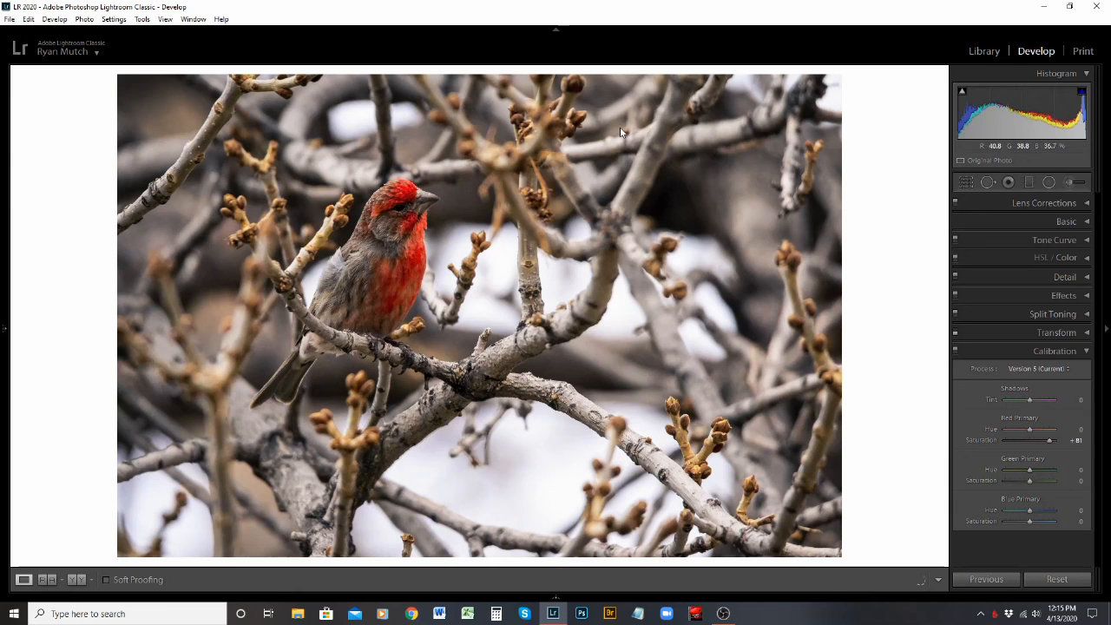
{"action": "double_click", "coordinate": [990, 440]}
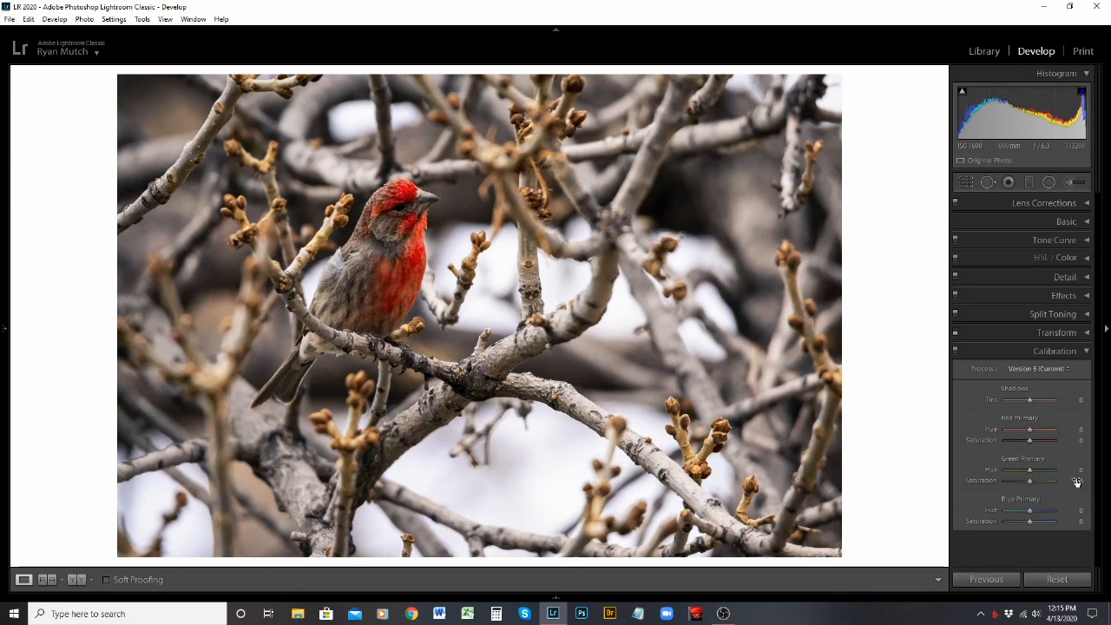
{"action": "mouse_move", "coordinate": [1031, 482]}
{"action": "left_mouse_down"}
{"action": "mouse_move", "coordinate": [1051, 477]}
{"action": "mouse_move", "coordinate": [1042, 478]}
{"action": "left_mouse_up"}
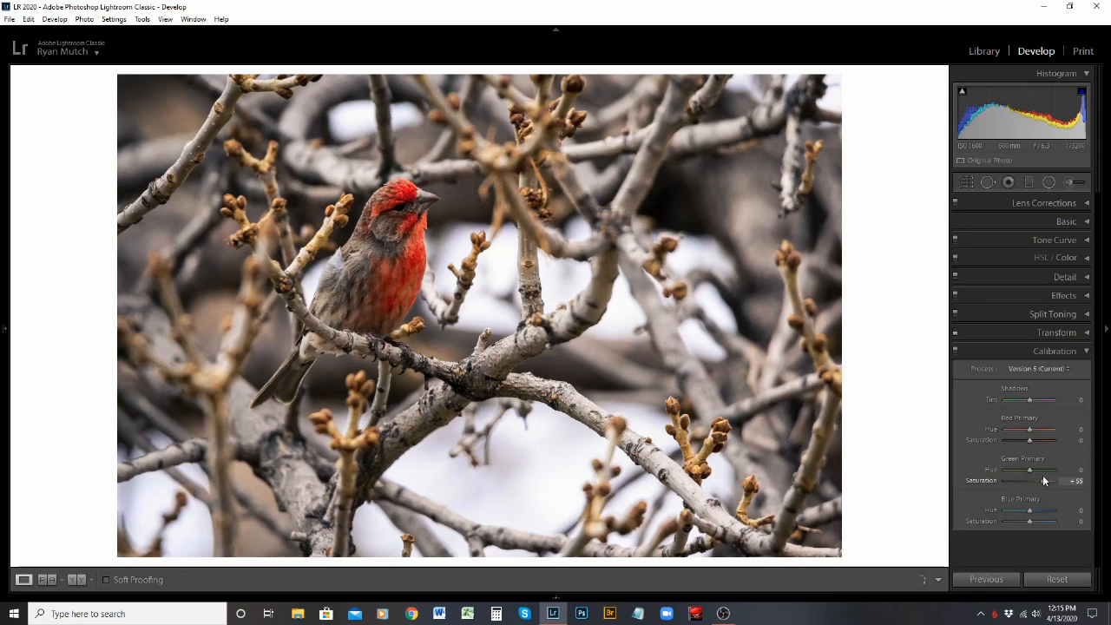
{"action": "double_click", "coordinate": [983, 481]}
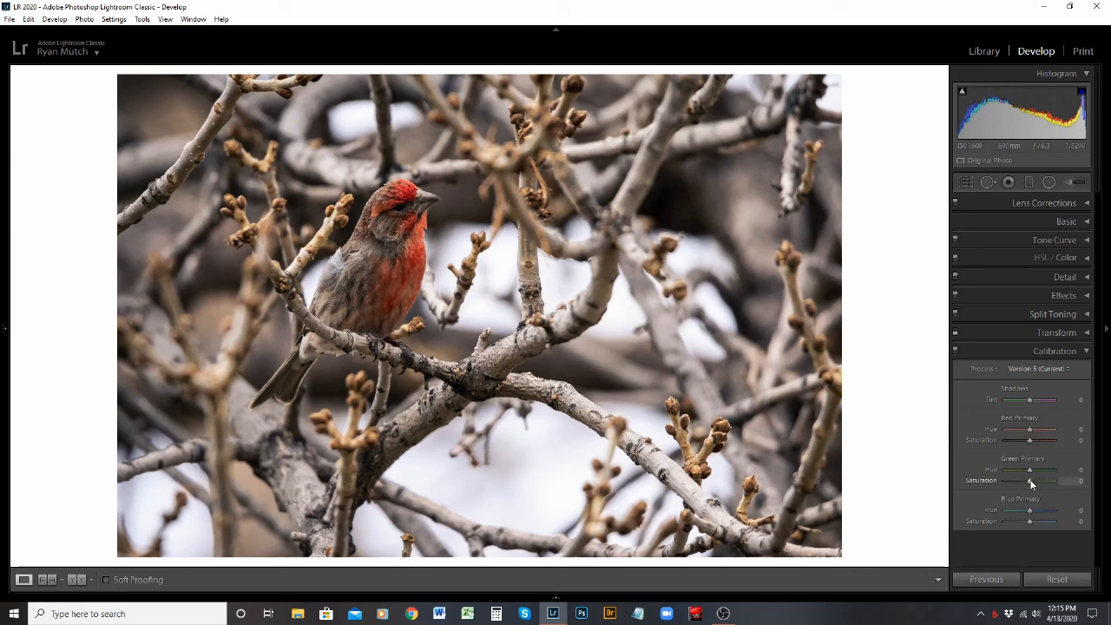
Try a green primary saturation of +12 and a shadows tint of -48, reset both, and close the Calibration settings.
{"action": "left_click_drag", "start_coordinate": [1031, 480], "coordinate": [1032, 478]}
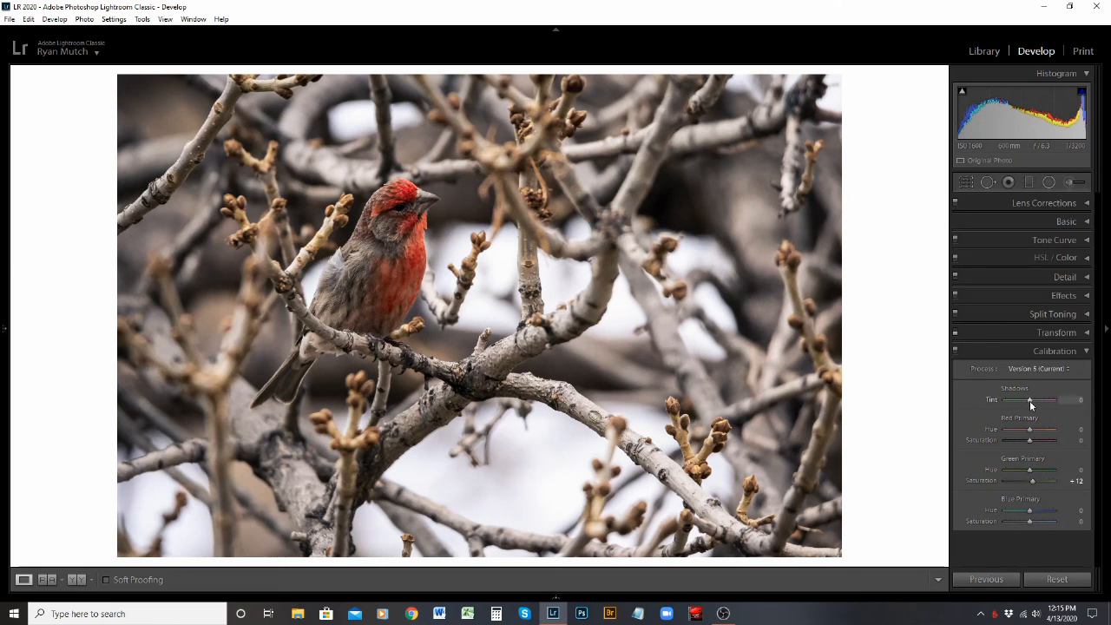
{"action": "left_click_drag", "start_coordinate": [1029, 400], "coordinate": [1042, 398]}
{"action": "left_click_drag", "start_coordinate": [1041, 393], "coordinate": [1018, 405]}
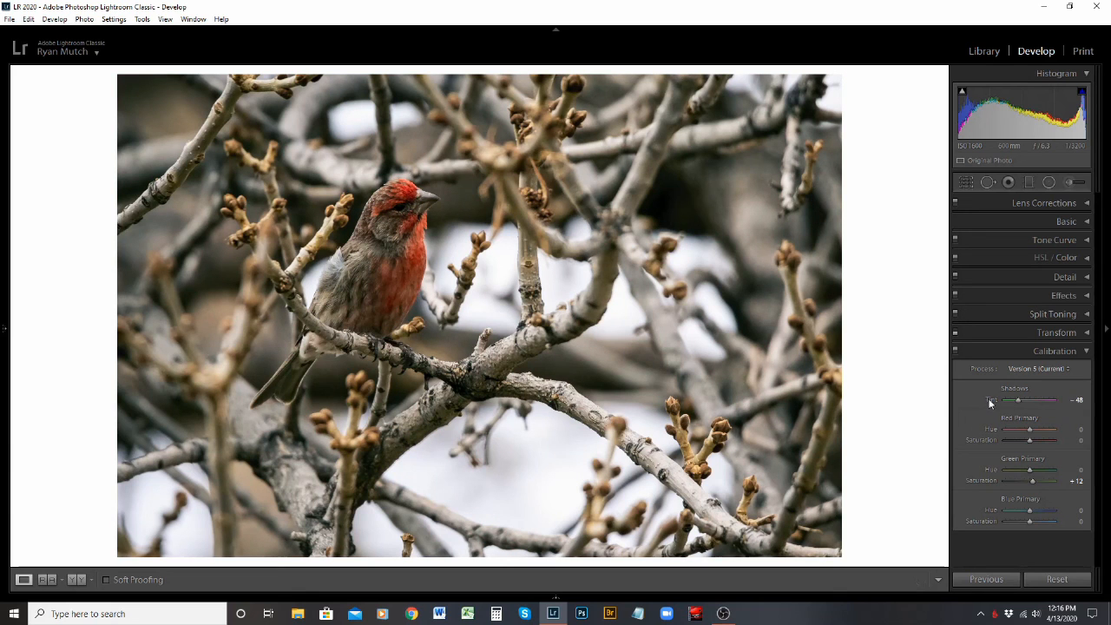
{"action": "double_click", "coordinate": [992, 398]}
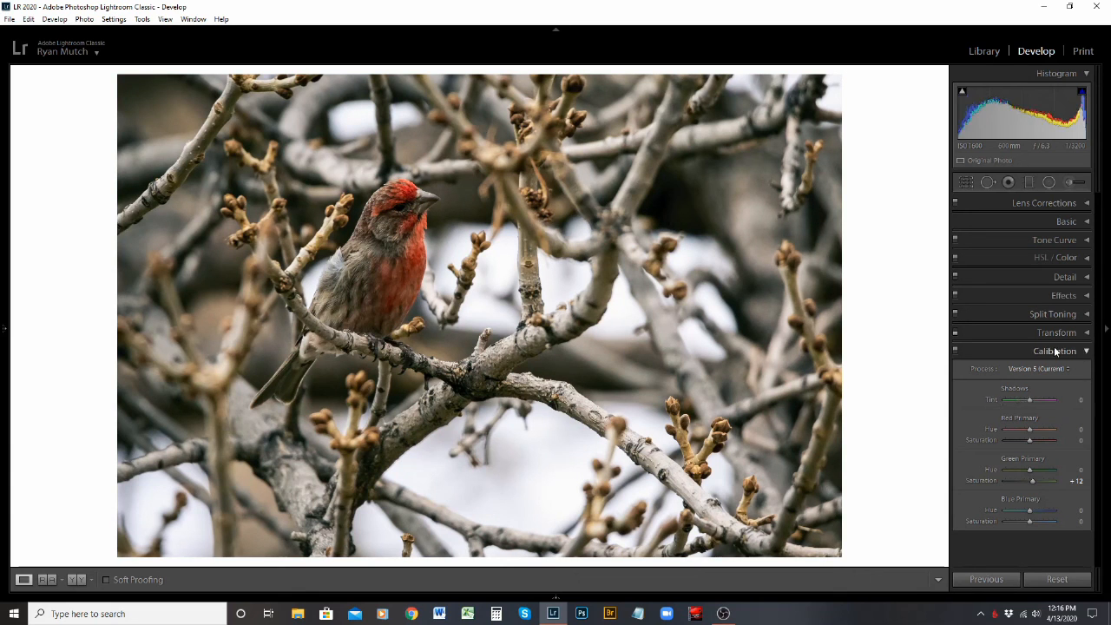
{"action": "double_click", "coordinate": [983, 485]}
{"action": "left_click", "coordinate": [1058, 351]}
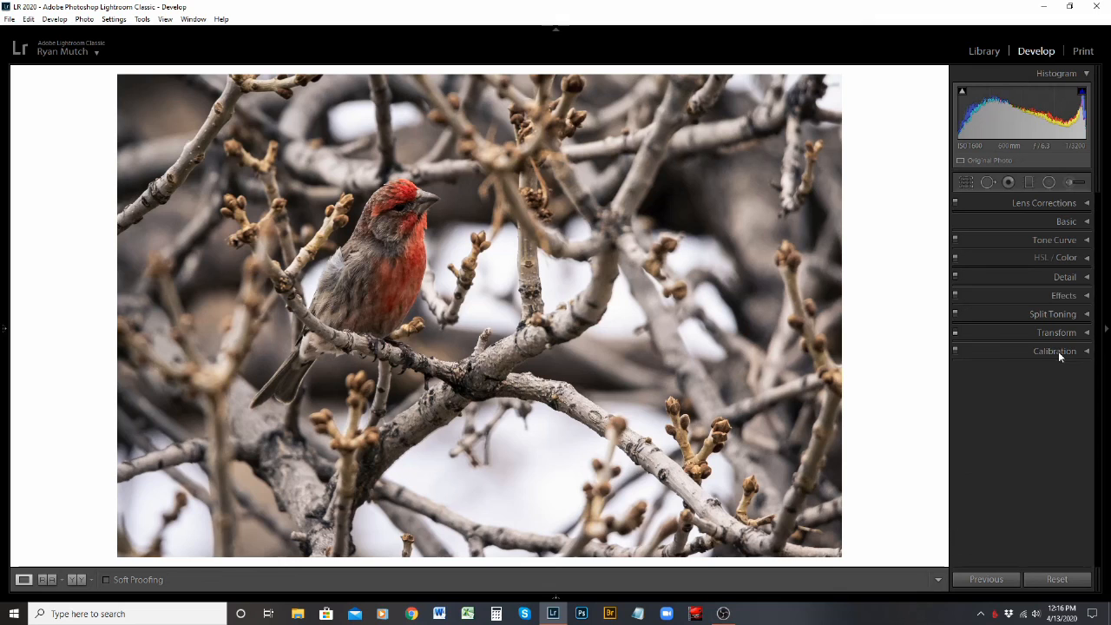